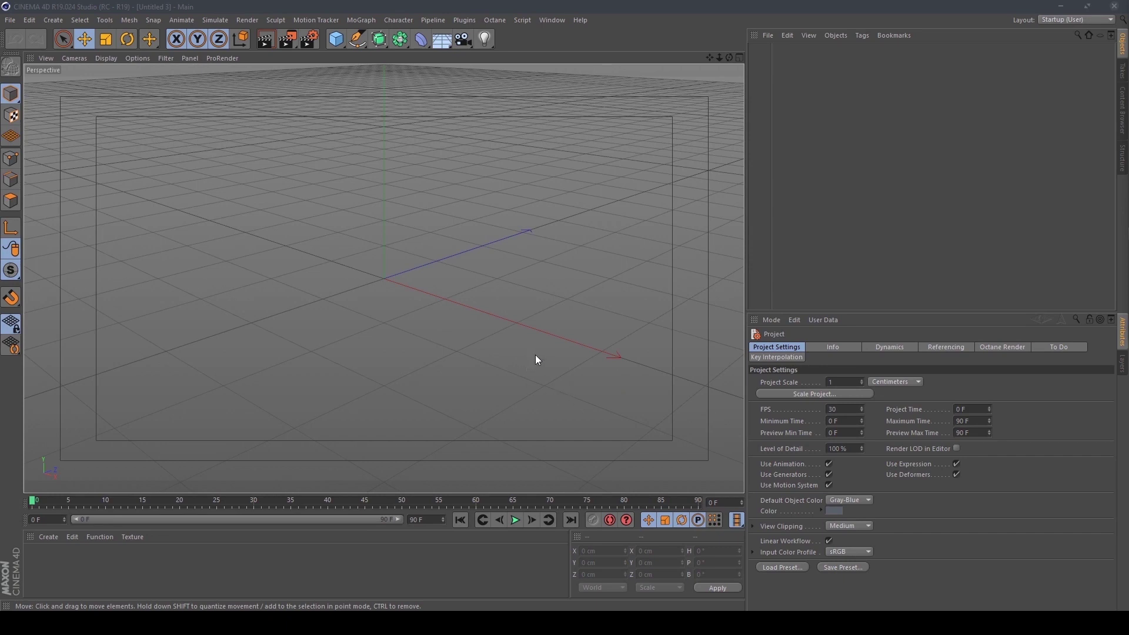
Play the clapperboard reference clip in Media Player Classic and pause it partway
key("alt+Tab")
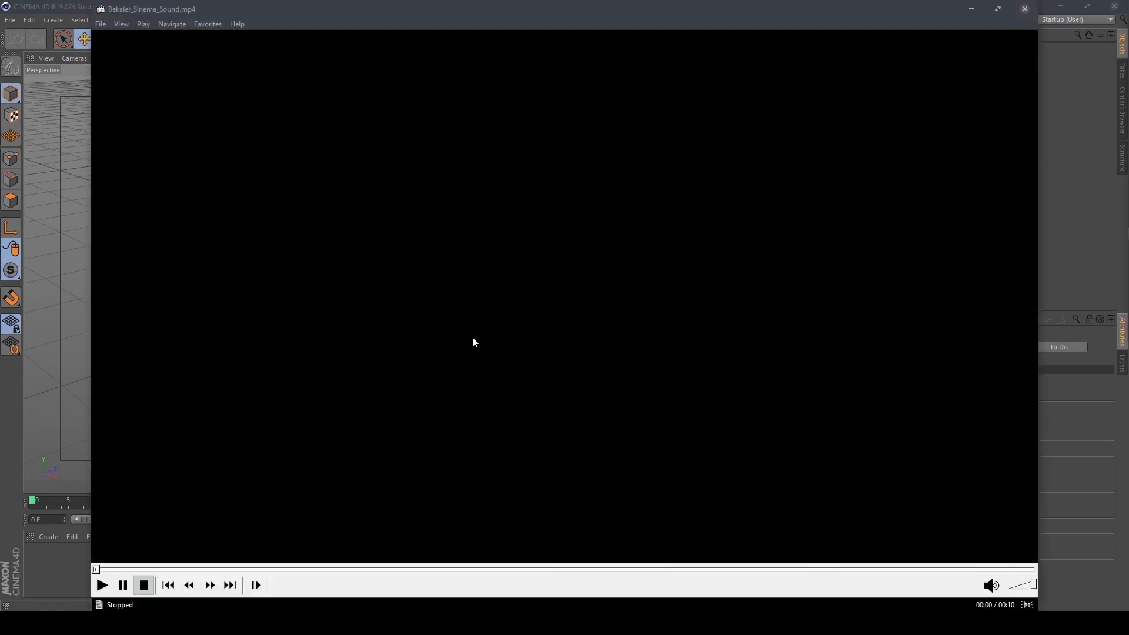
left_click(531, 318)
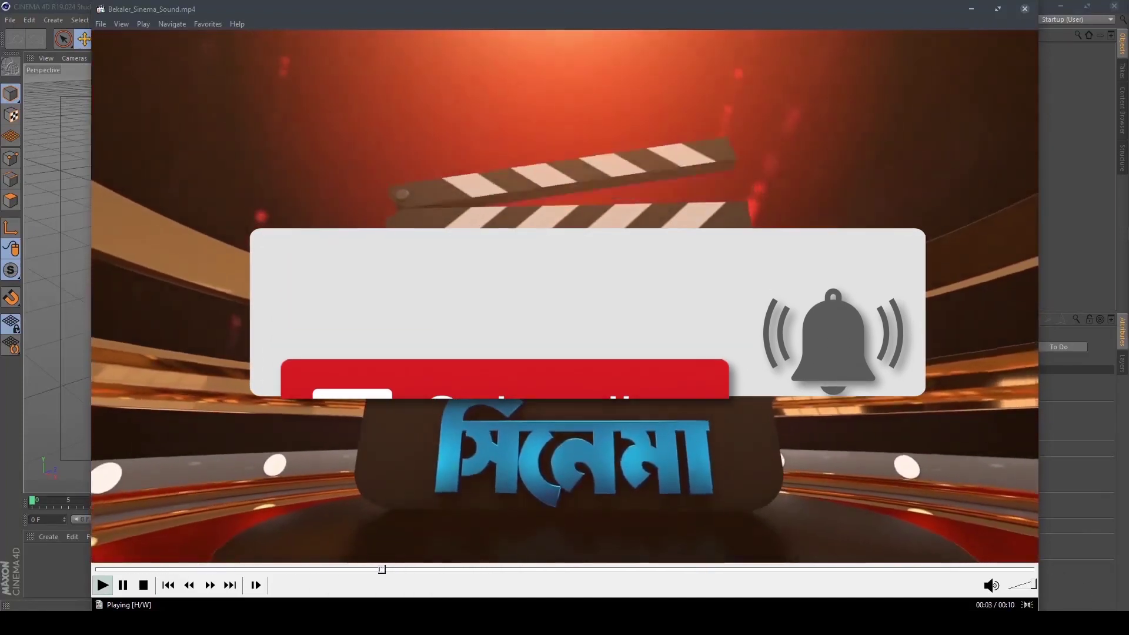
key("space")
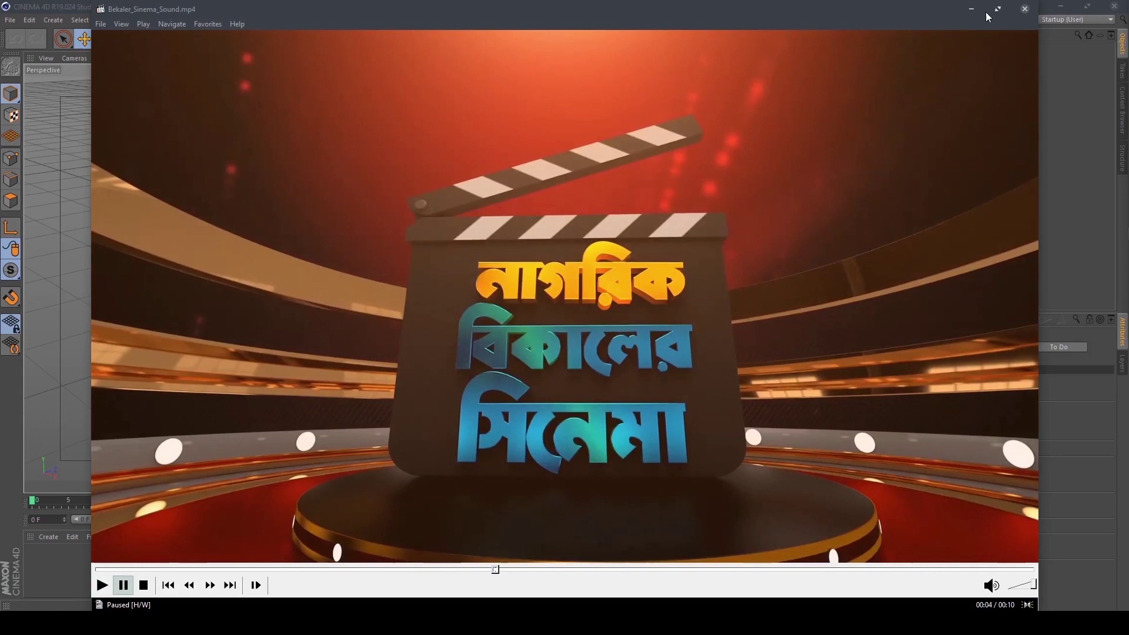
Minimize and restore the player a few times, pausing at 00:05, and leave it minimized
left_click(973, 9)
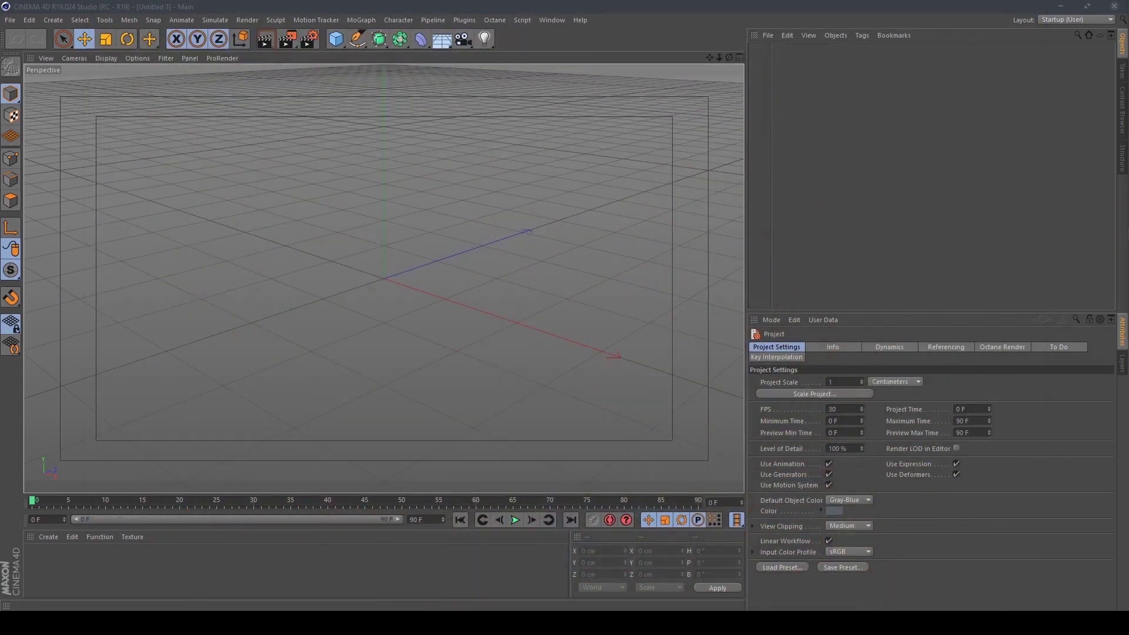
left_click(544, 623)
key("space")
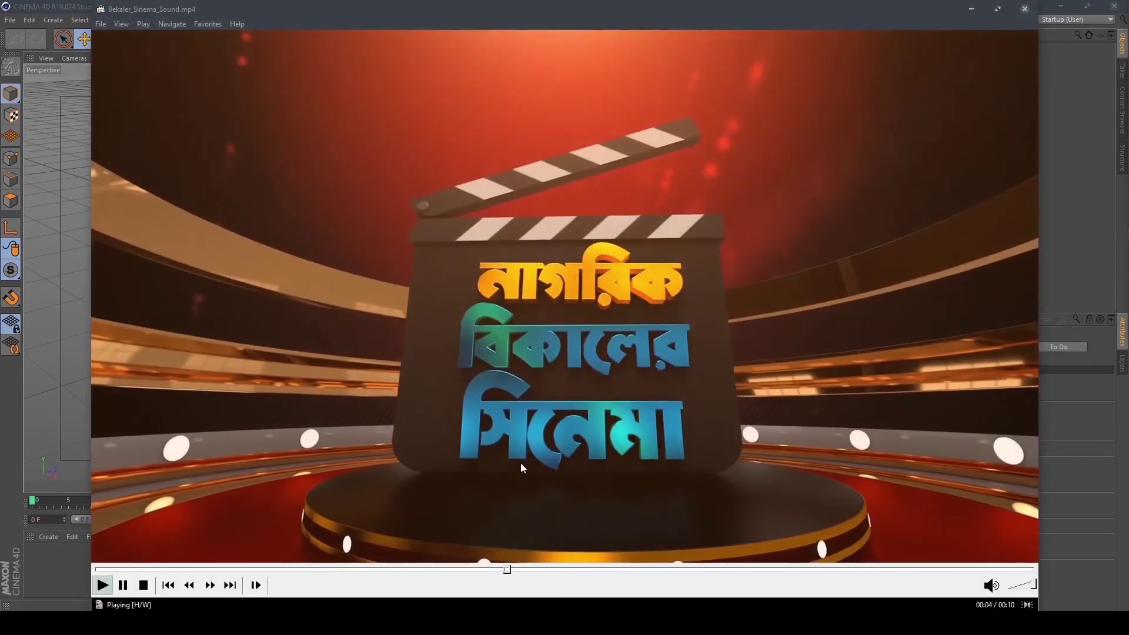
key("space")
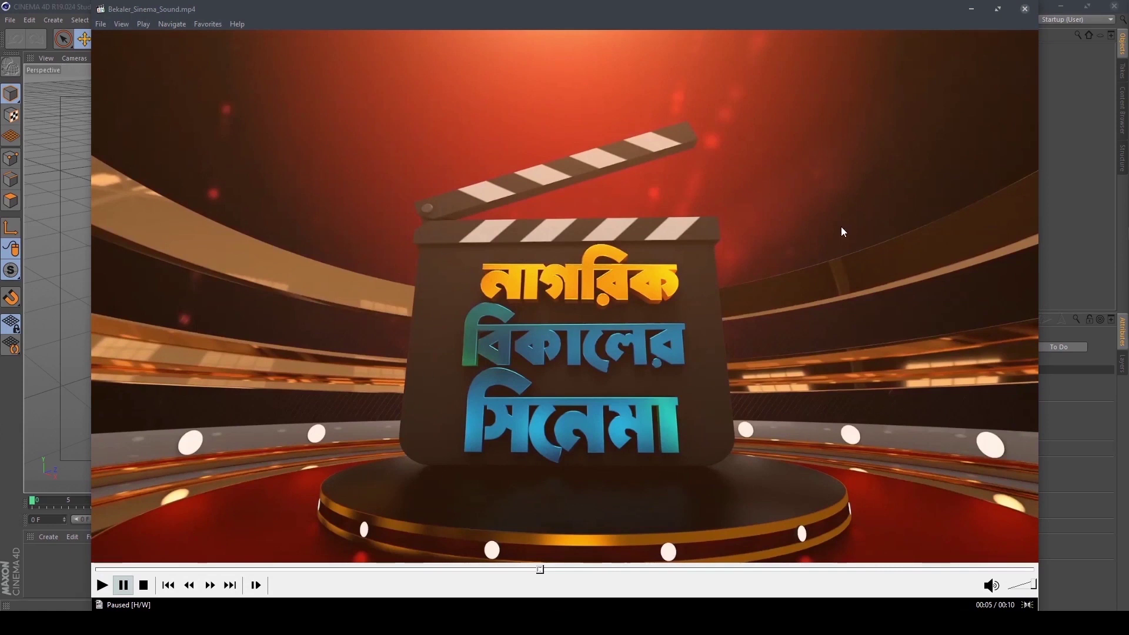
left_click(971, 12)
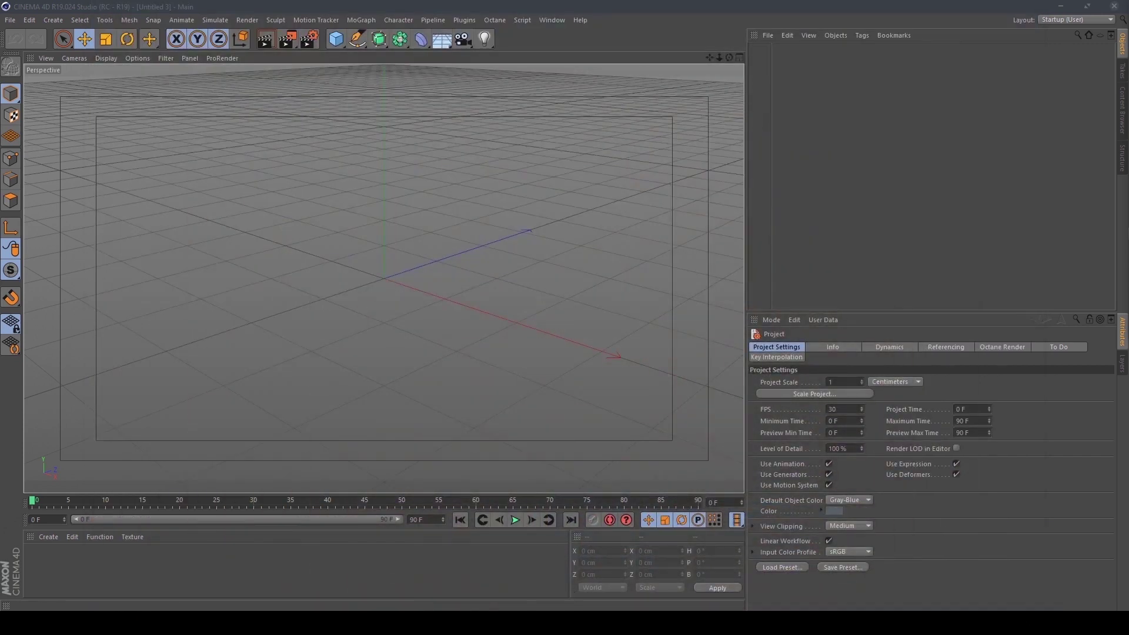
left_click(435, 623)
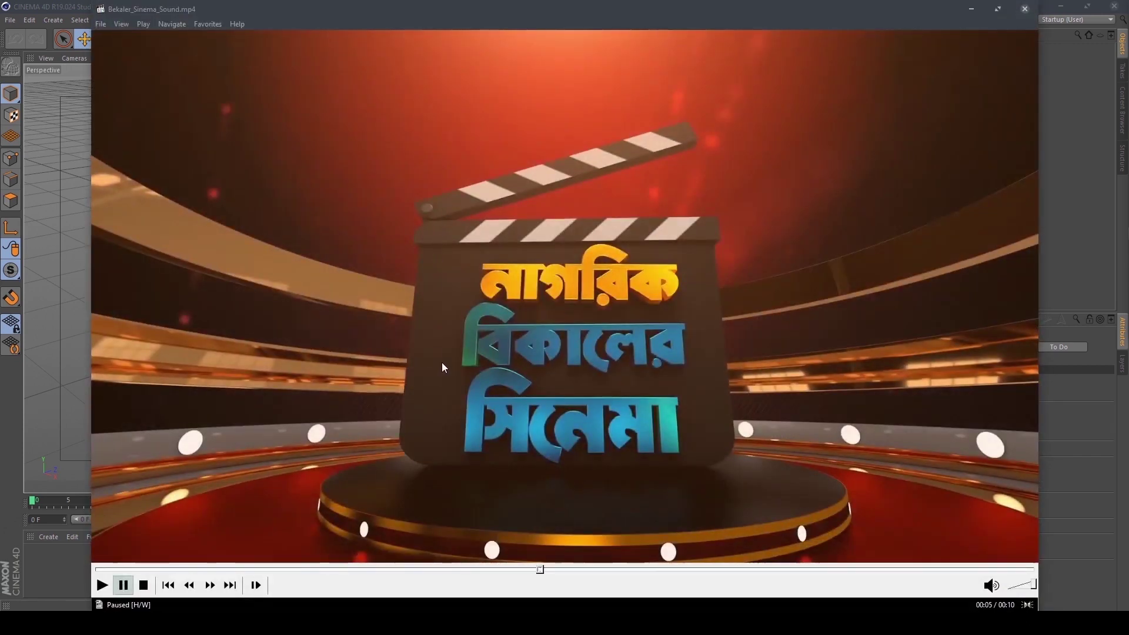
left_click(972, 9)
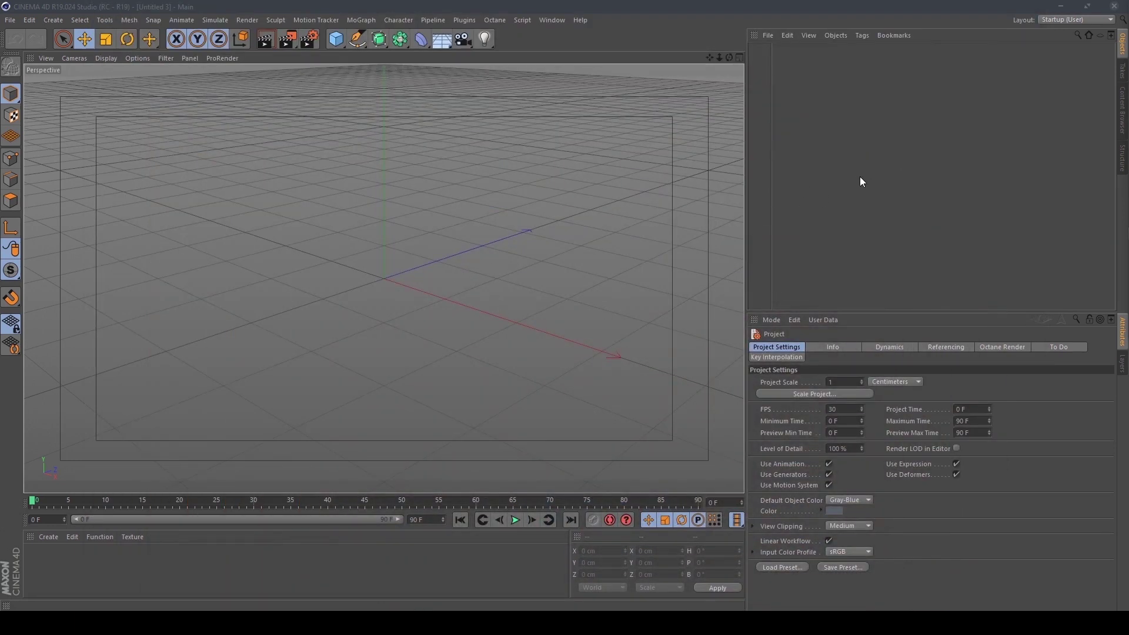
Load Movie Clap - Modular from Presets > Broadcast > 3D Objects > Miscellaneous into the scene
left_click_drag(729, 58, 767, 62)
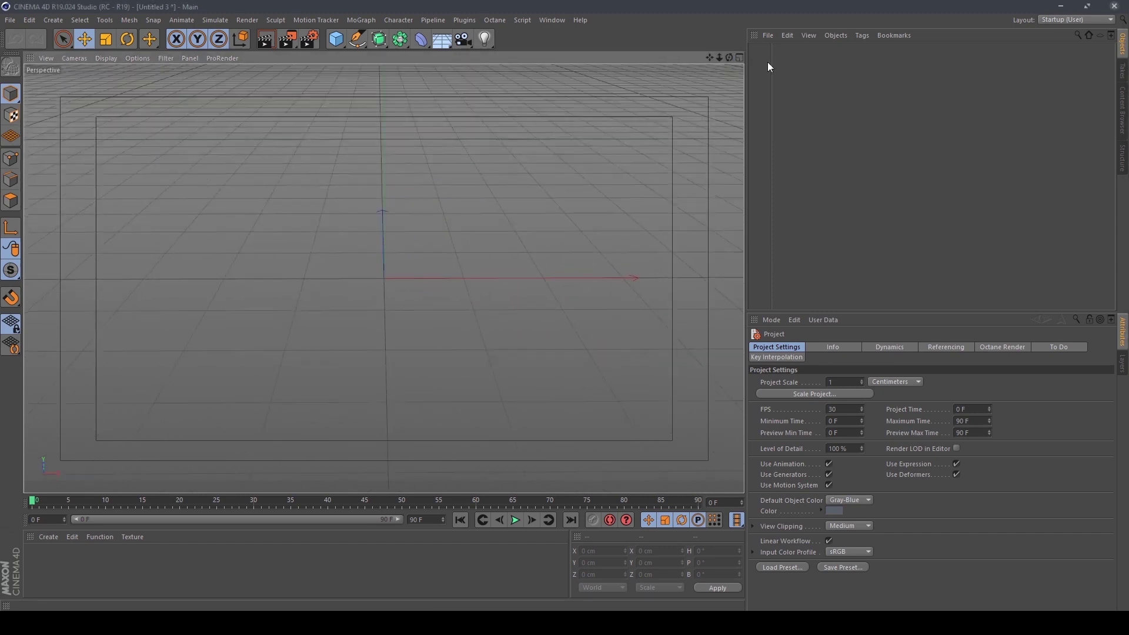
left_click(1122, 110)
left_click(1088, 35)
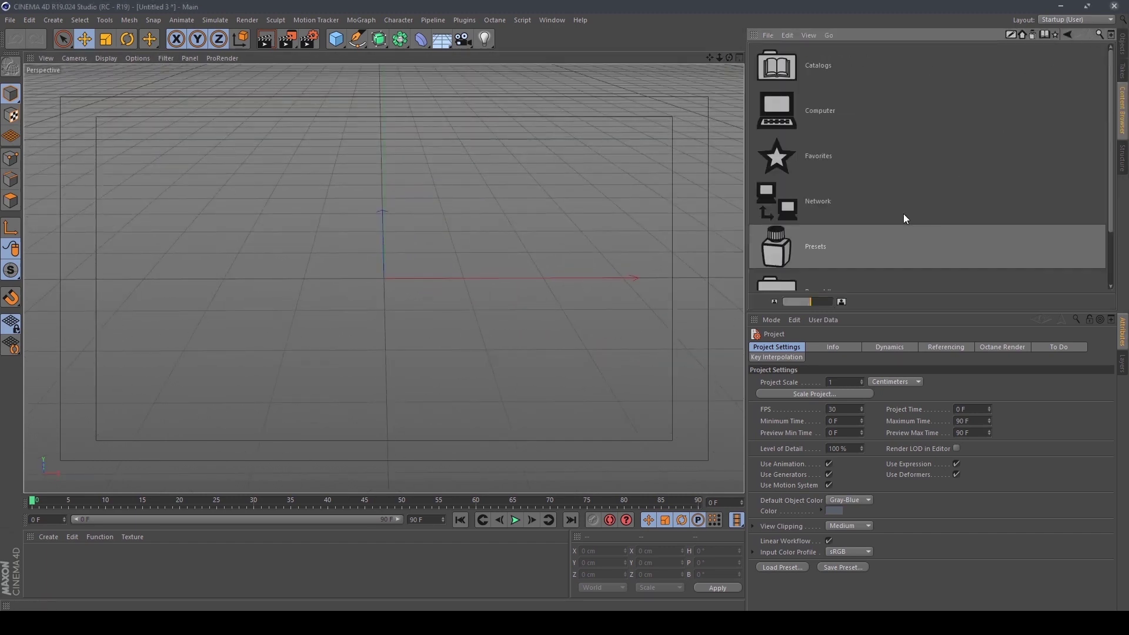
left_click(824, 253)
double_click(823, 251)
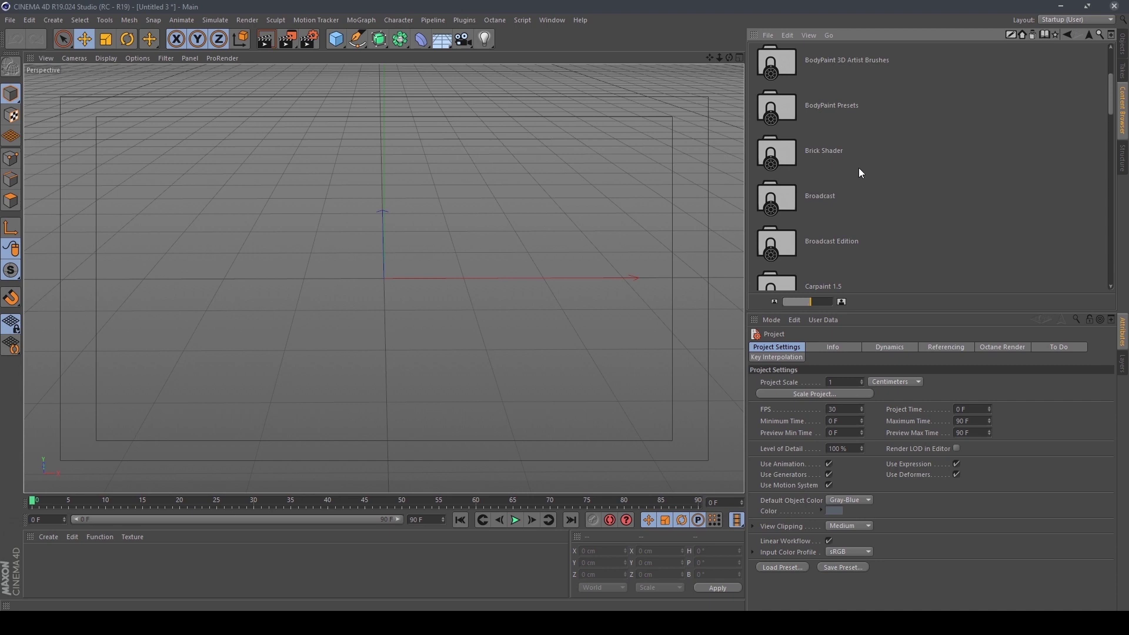
double_click(815, 200)
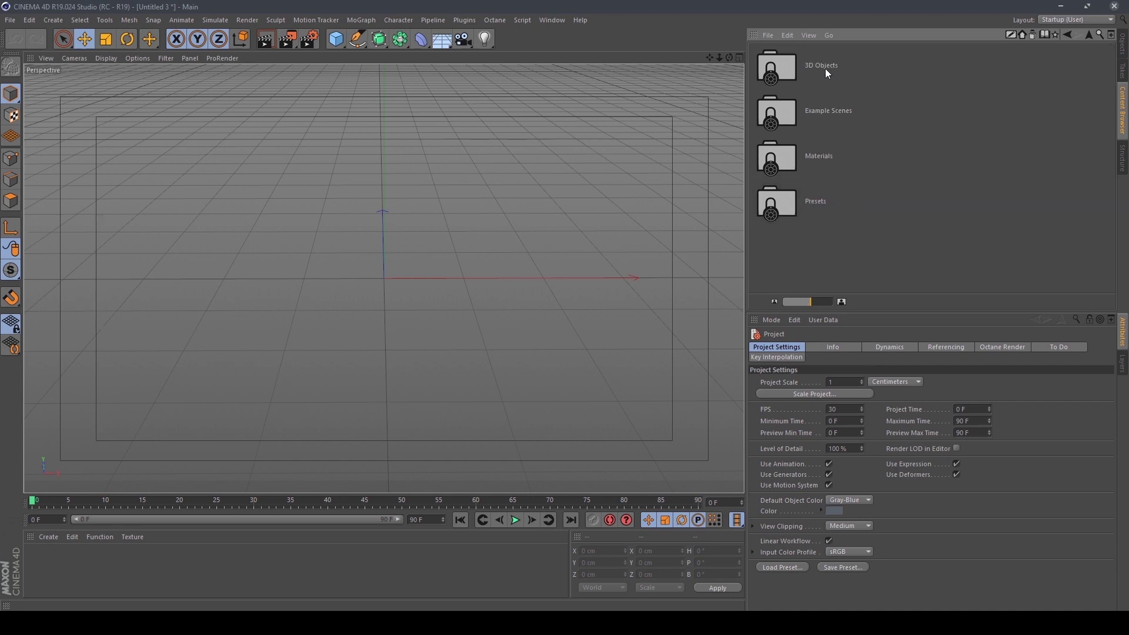
double_click(825, 68)
scroll(825, 69, "down", 5)
double_click(800, 217)
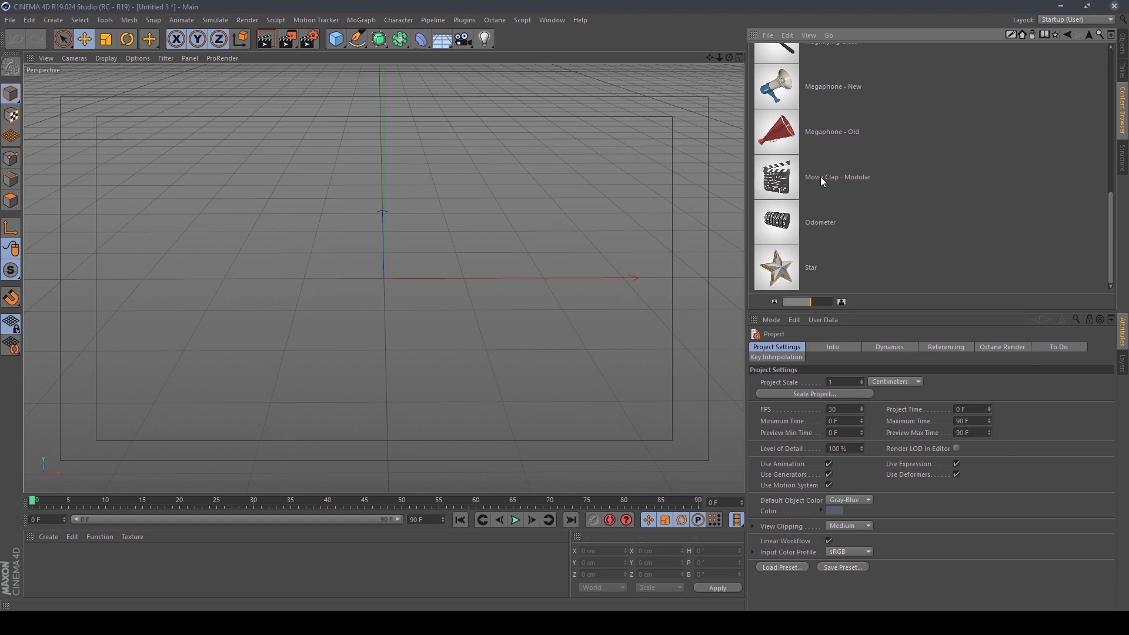
double_click(818, 184)
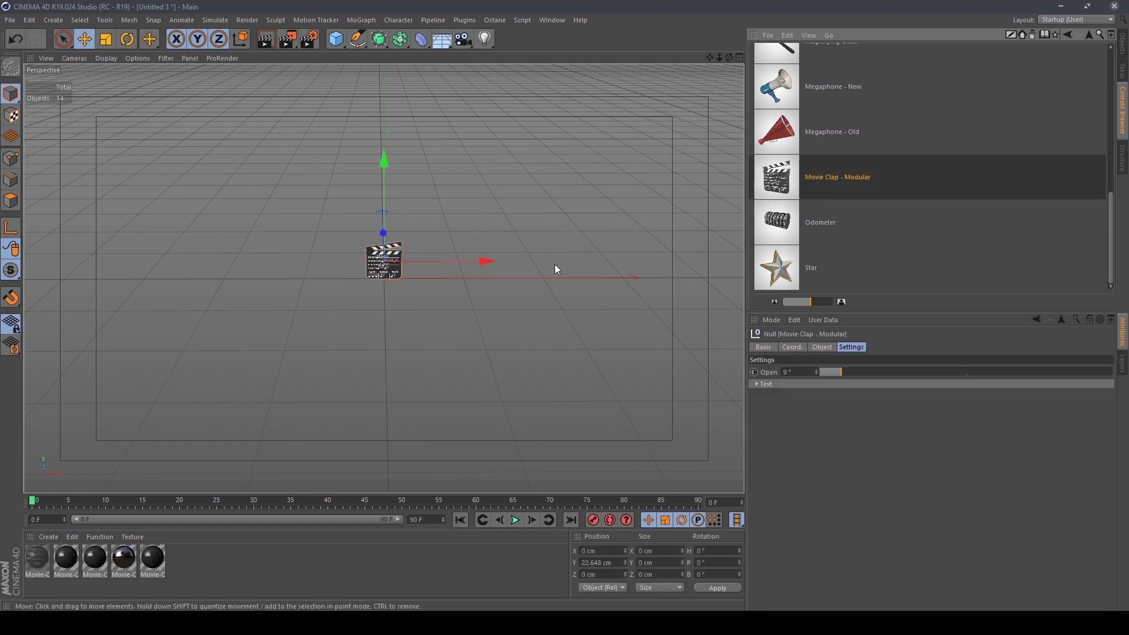
scroll(395, 254, "up", 10)
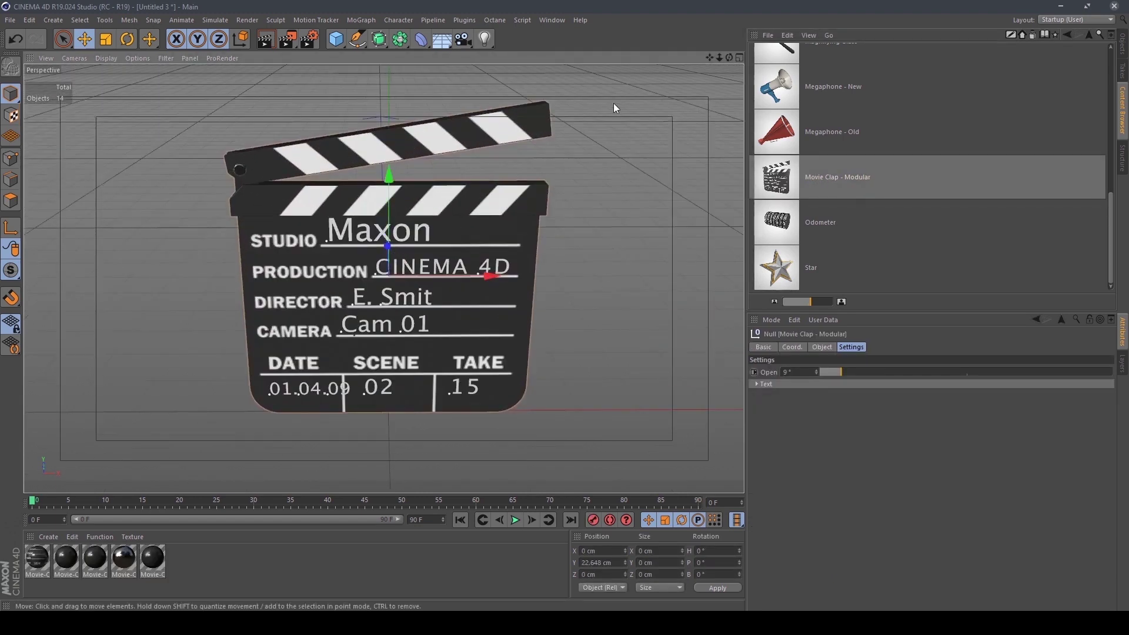
Show the Objects list and orbit and zoom for a close frontal view of the clapperboard
left_click(1088, 35)
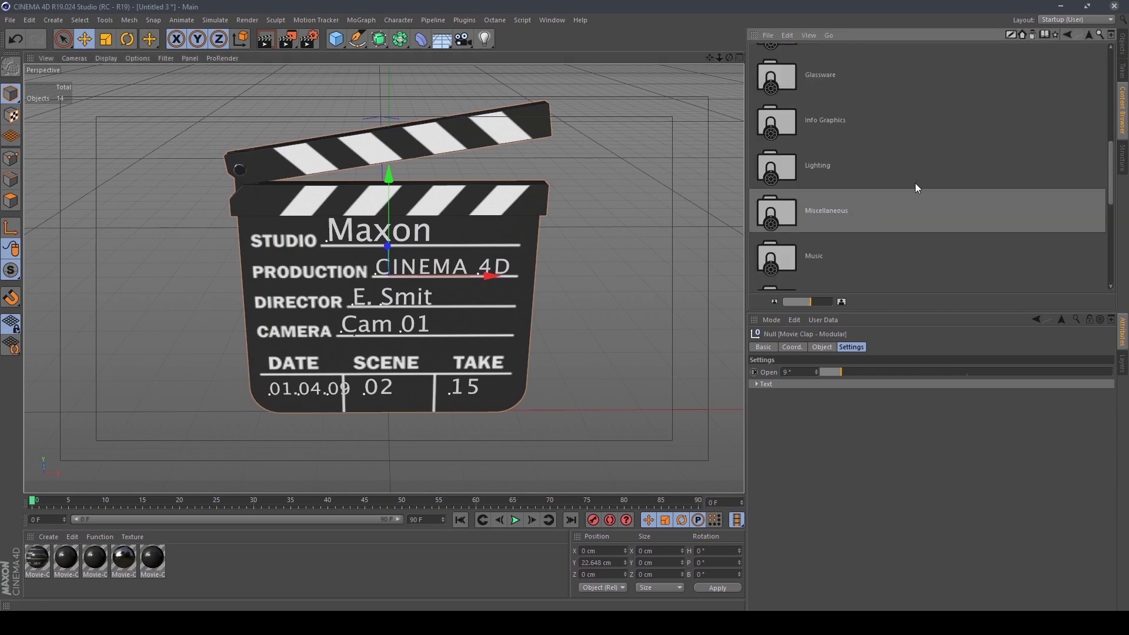
left_click(1122, 44)
left_click_drag(730, 57, 513, 202)
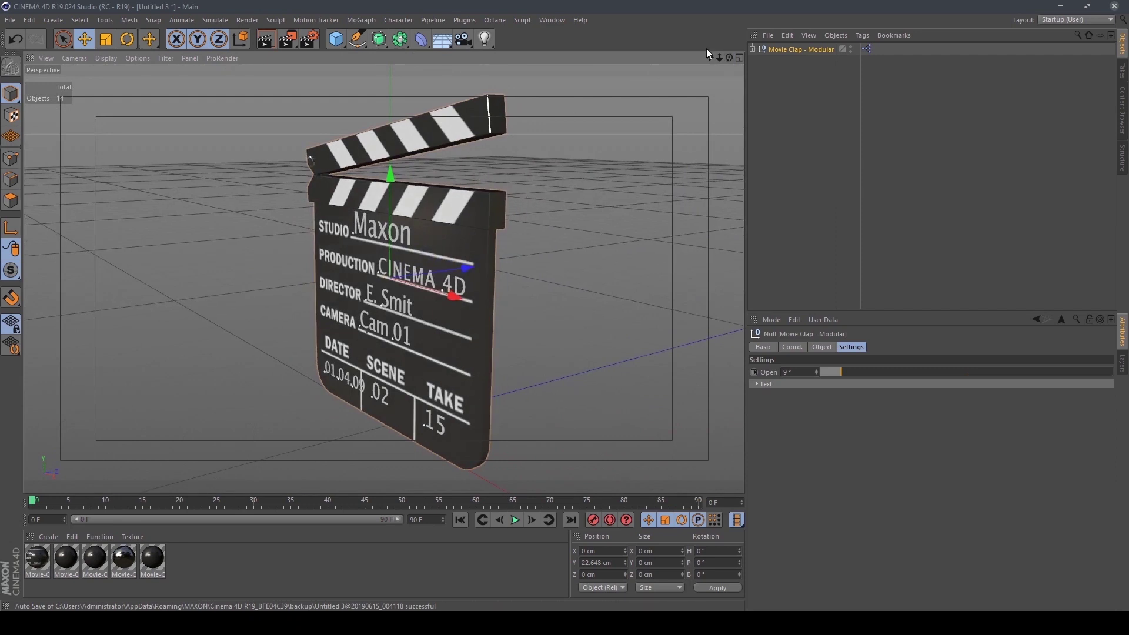
left_click(357, 40)
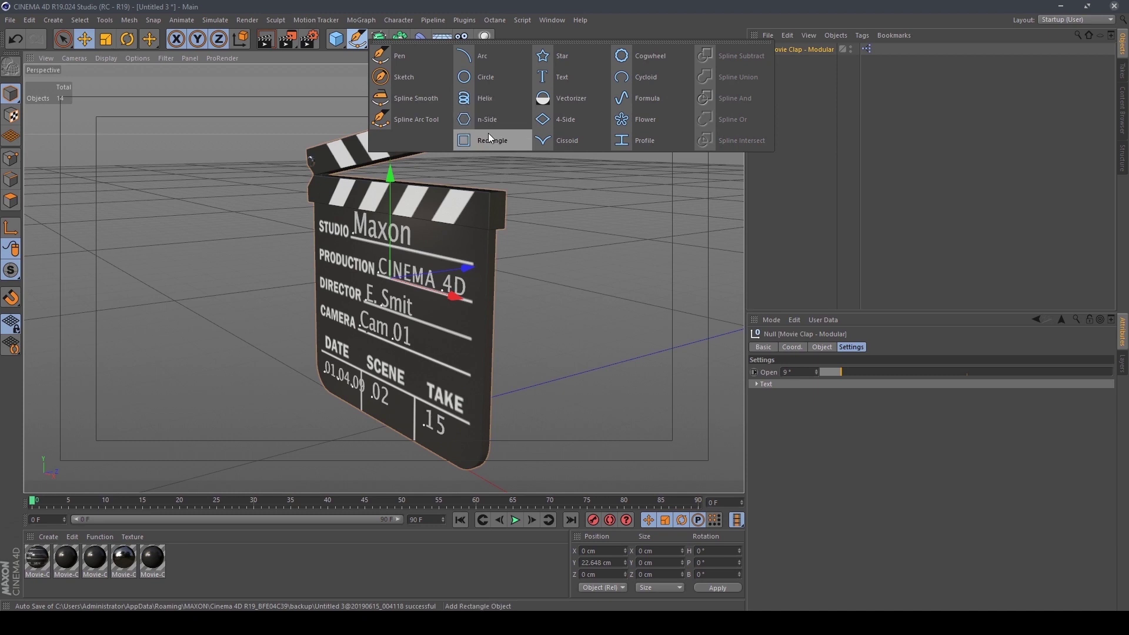
left_click(387, 2)
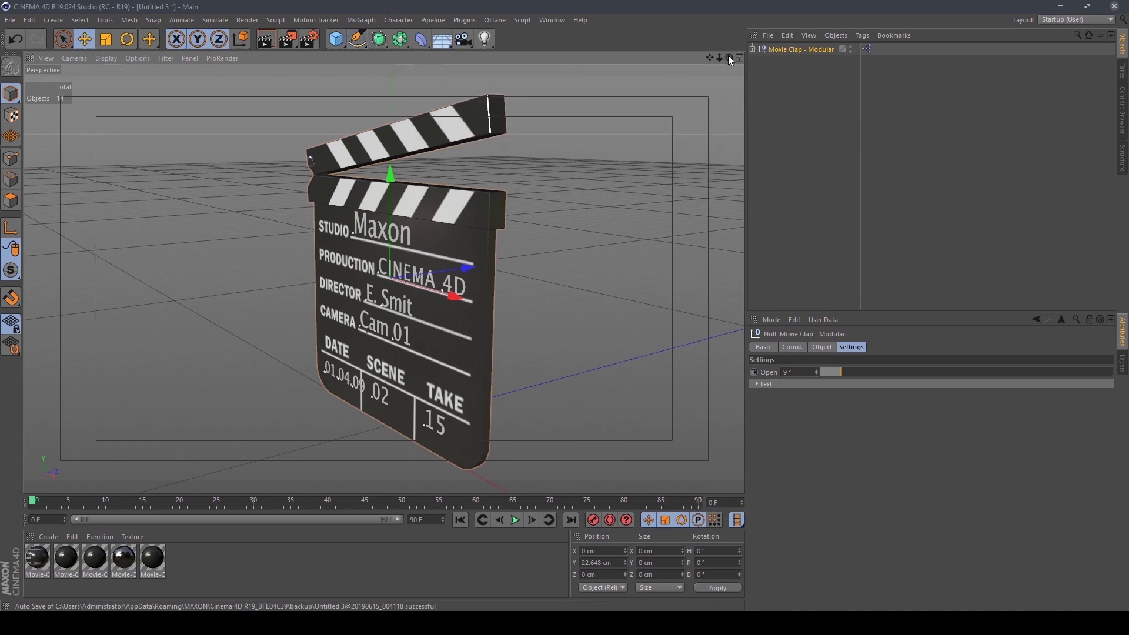
mouse_move(728, 55)
left_mouse_down()
mouse_move(762, 58)
mouse_move(729, 55)
left_mouse_up()
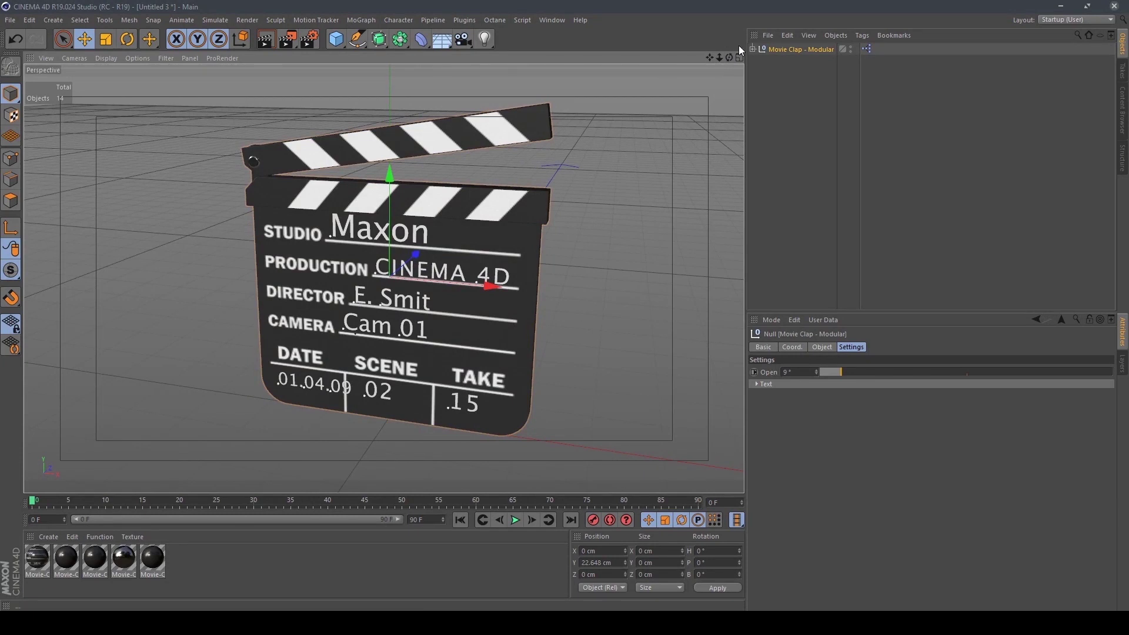
scroll(325, 294, "up", 3)
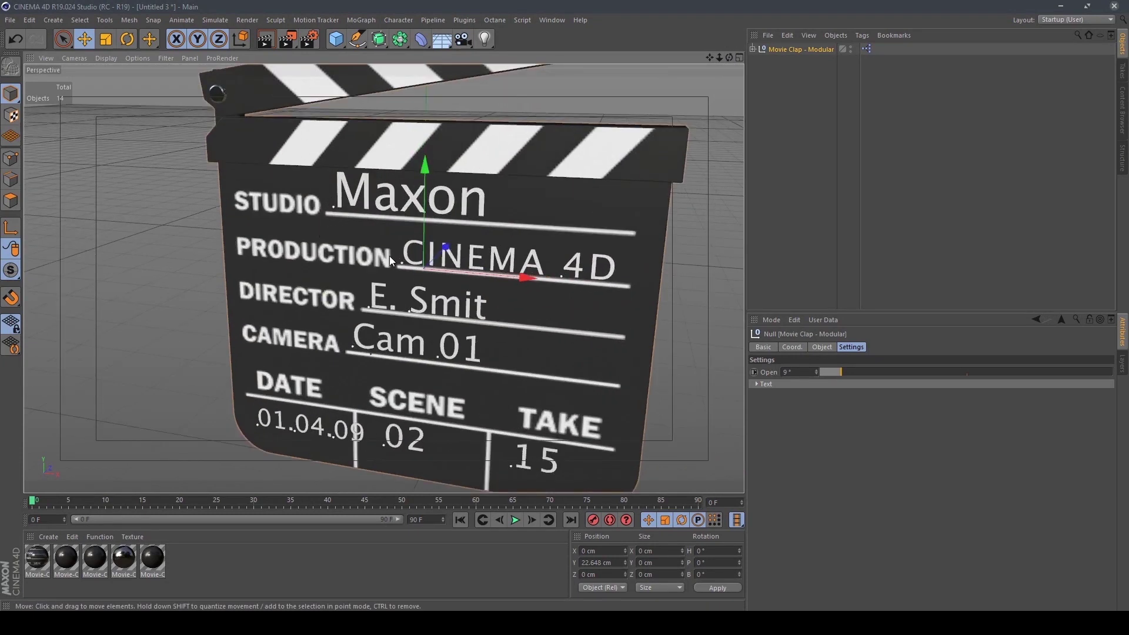
Delete the Text group from the Movie Clap - Modular hierarchy
left_click(754, 50)
left_click(759, 61)
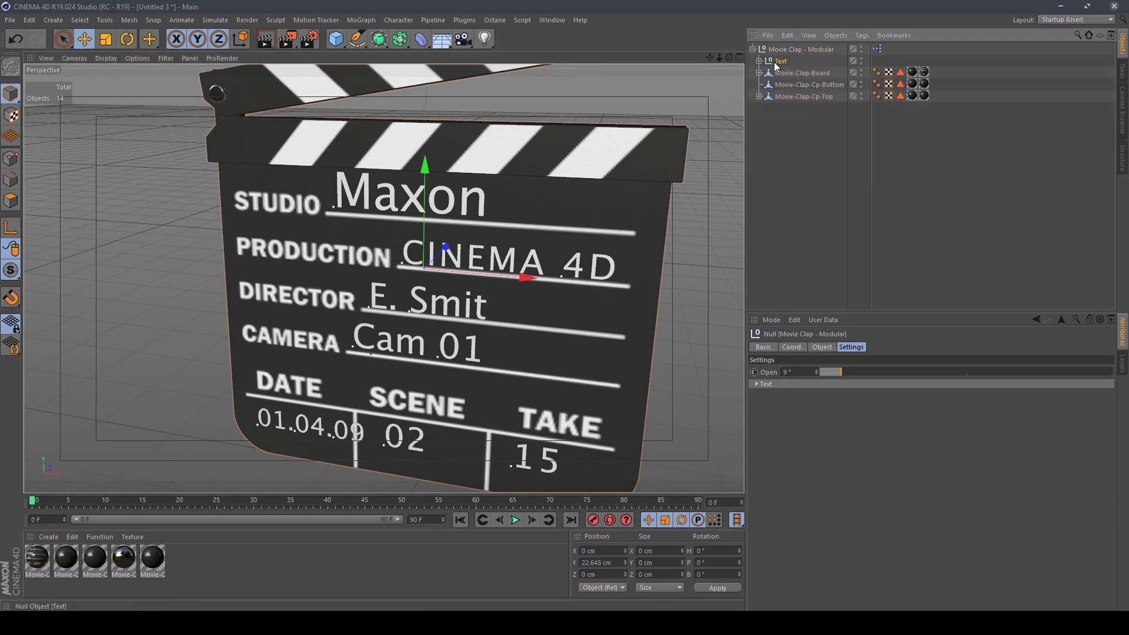
left_click(775, 61)
key("Delete")
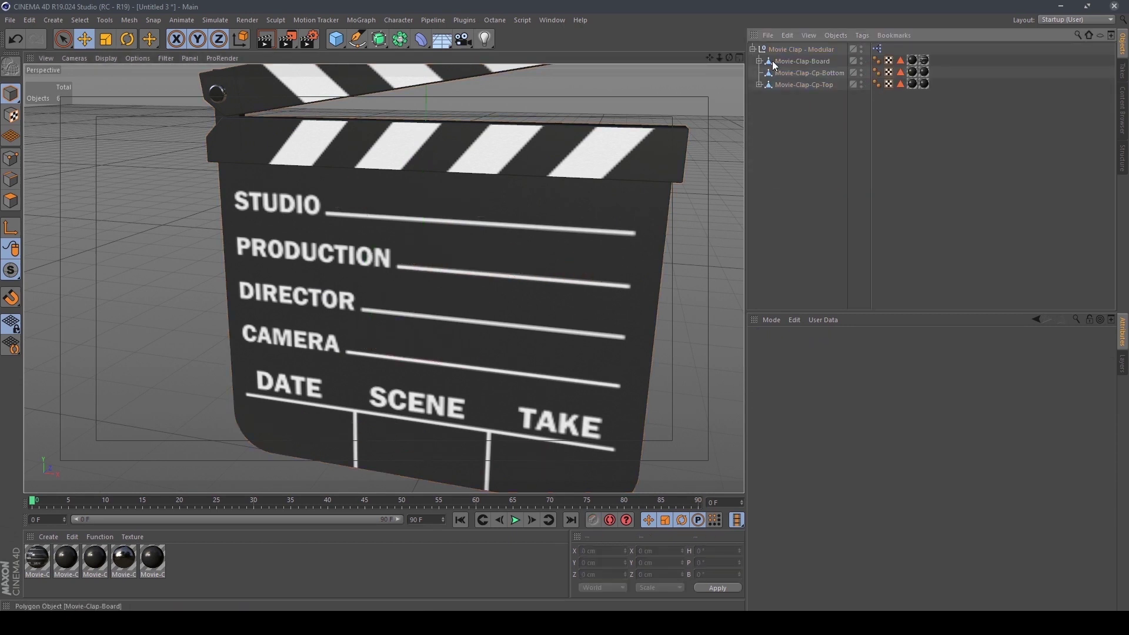
Remove Movie-Clap-Board's printed label texture tag, leaving the board face plain
left_click(924, 60)
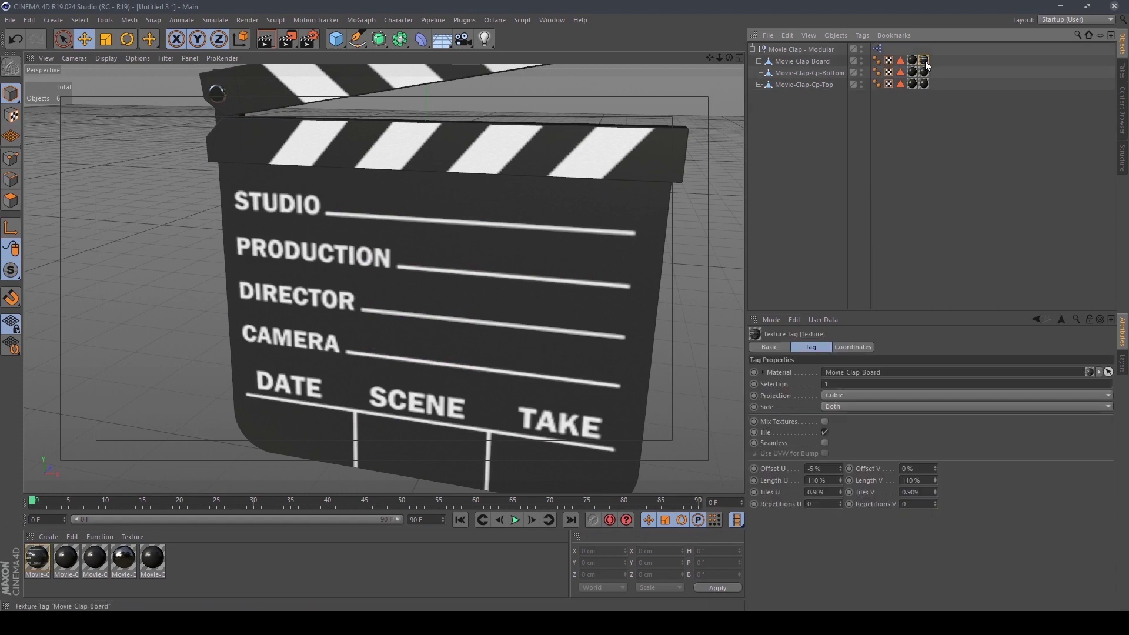
key("Delete")
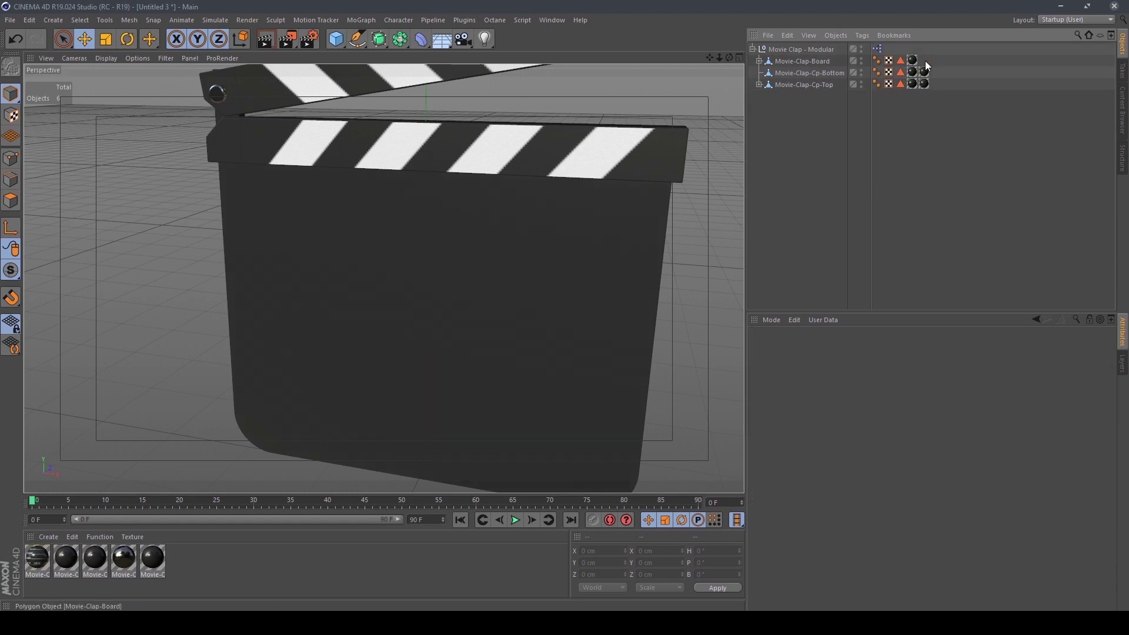
left_click(752, 48)
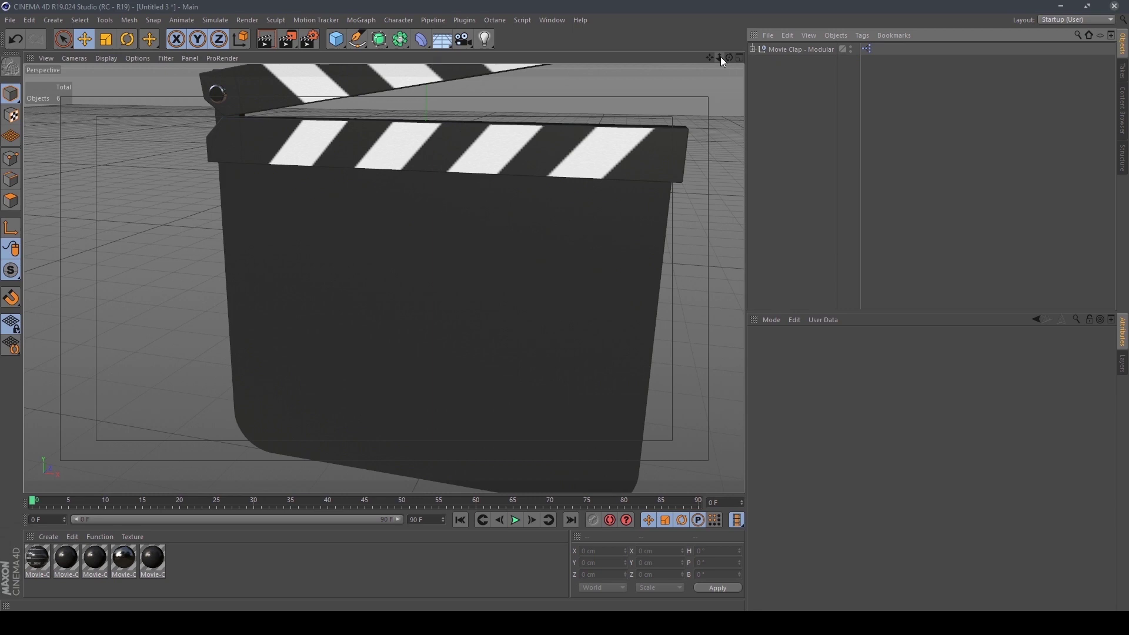
left_click_drag(719, 57, 754, 47)
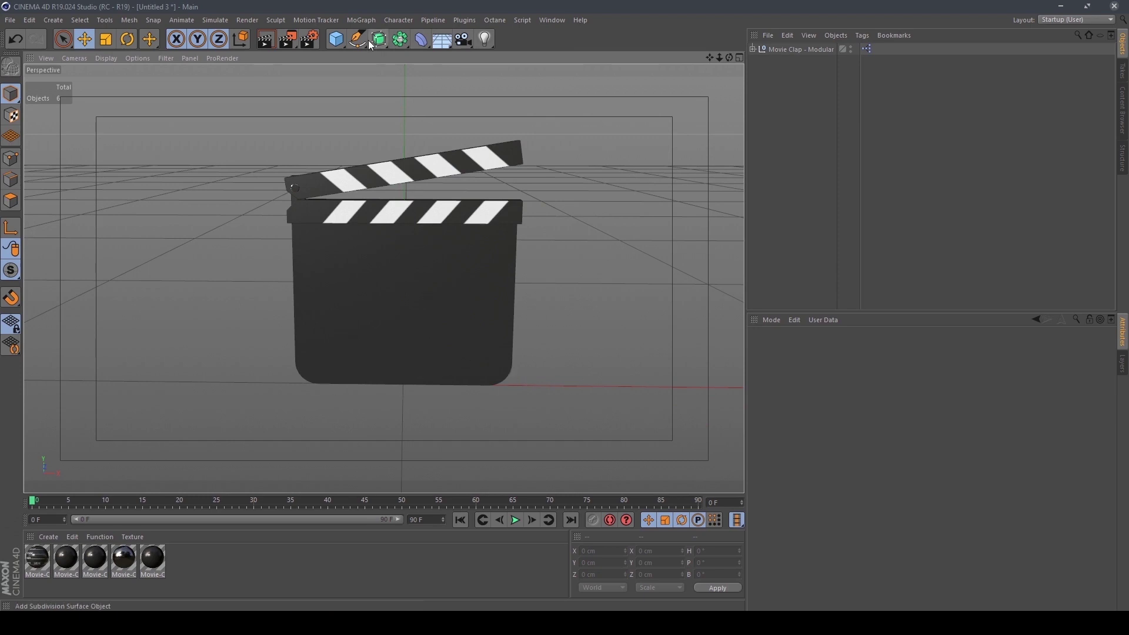
Add a Tube primitive around the clapperboard
left_click(338, 40)
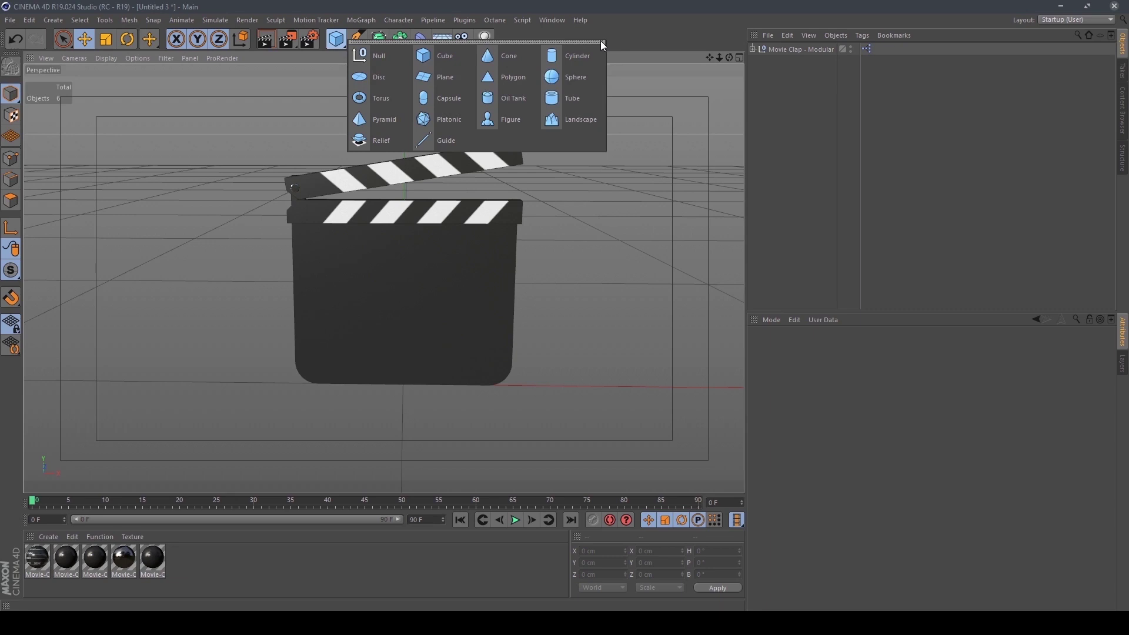
left_click(582, 101)
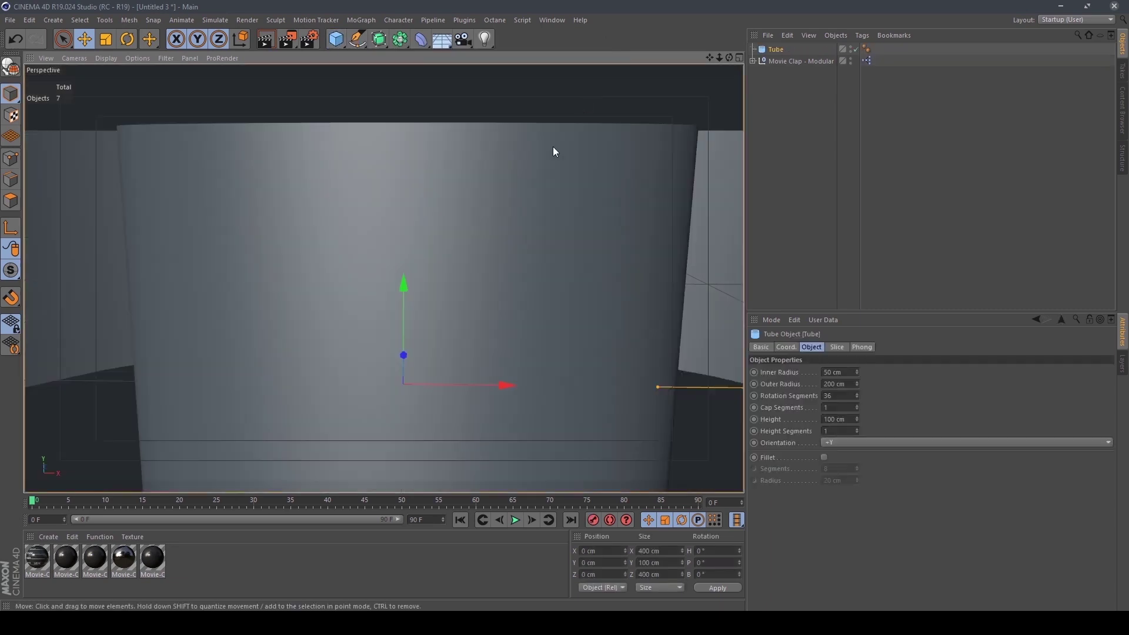
left_click_drag(720, 57, 384, 278)
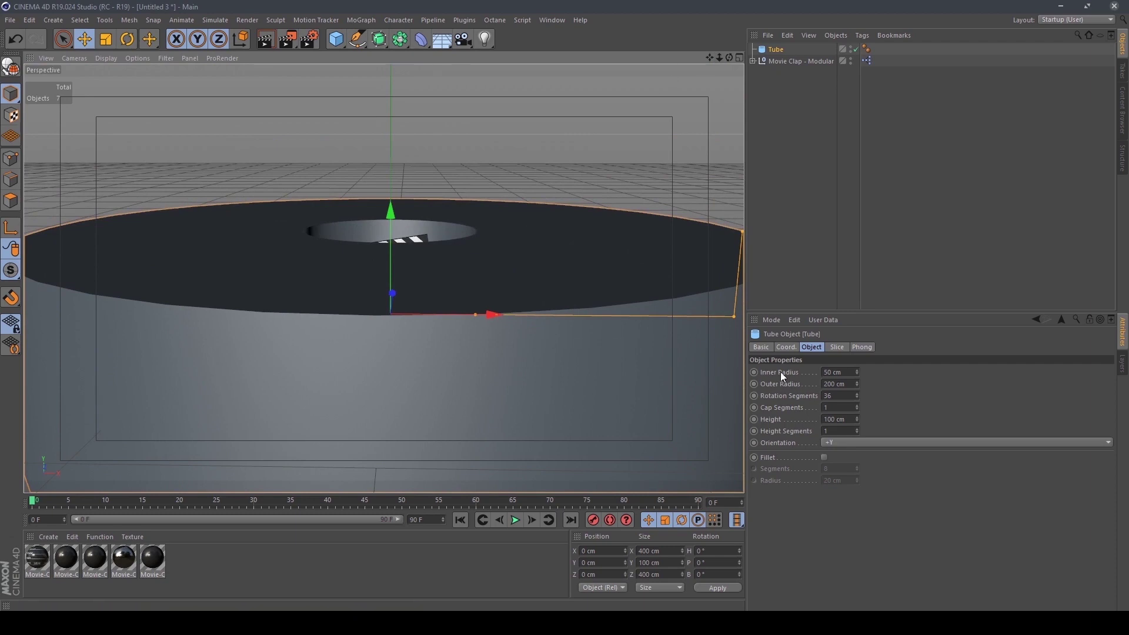
Raise the tube's Inner Radius, entering 977 so it clamps to 200 cm
left_click_drag(845, 372, 857, 336)
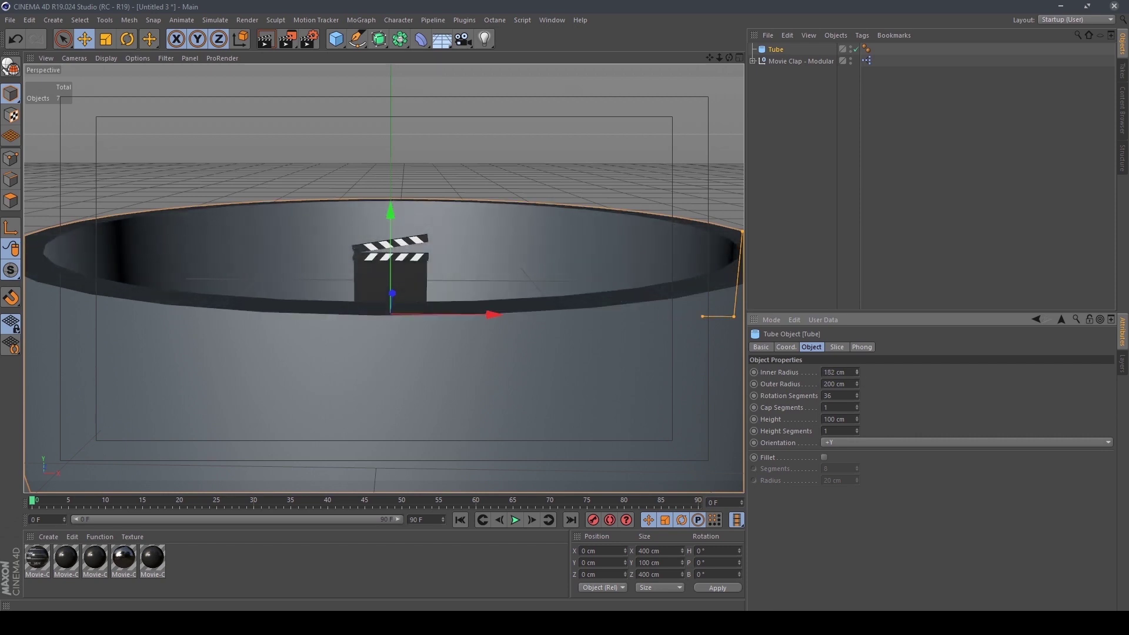
left_click(848, 374)
type("977")
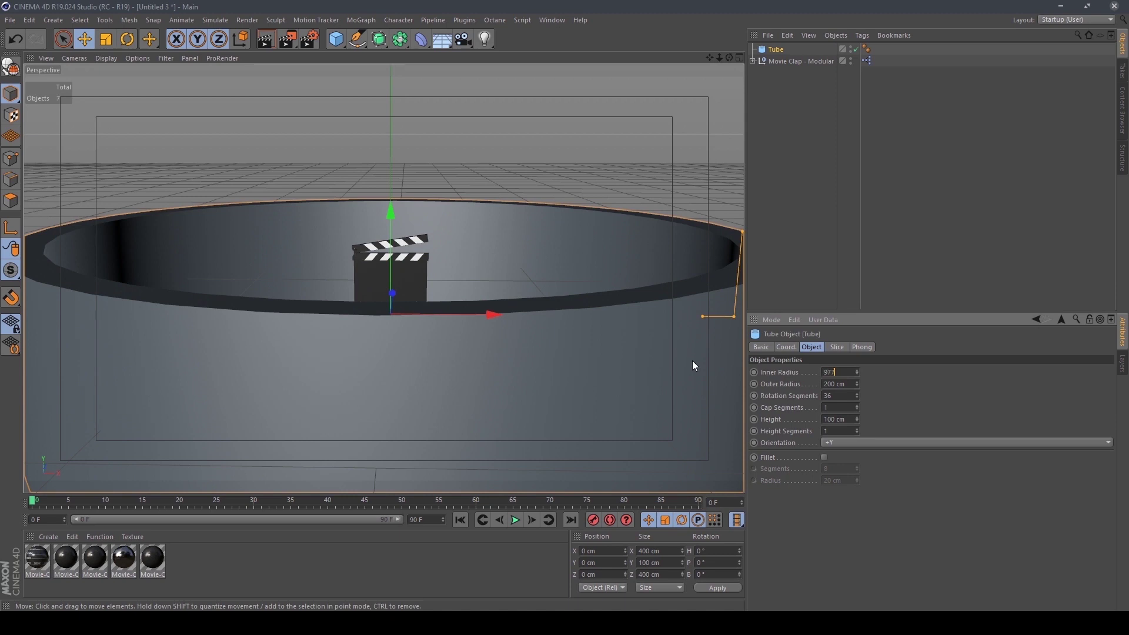
key("Return")
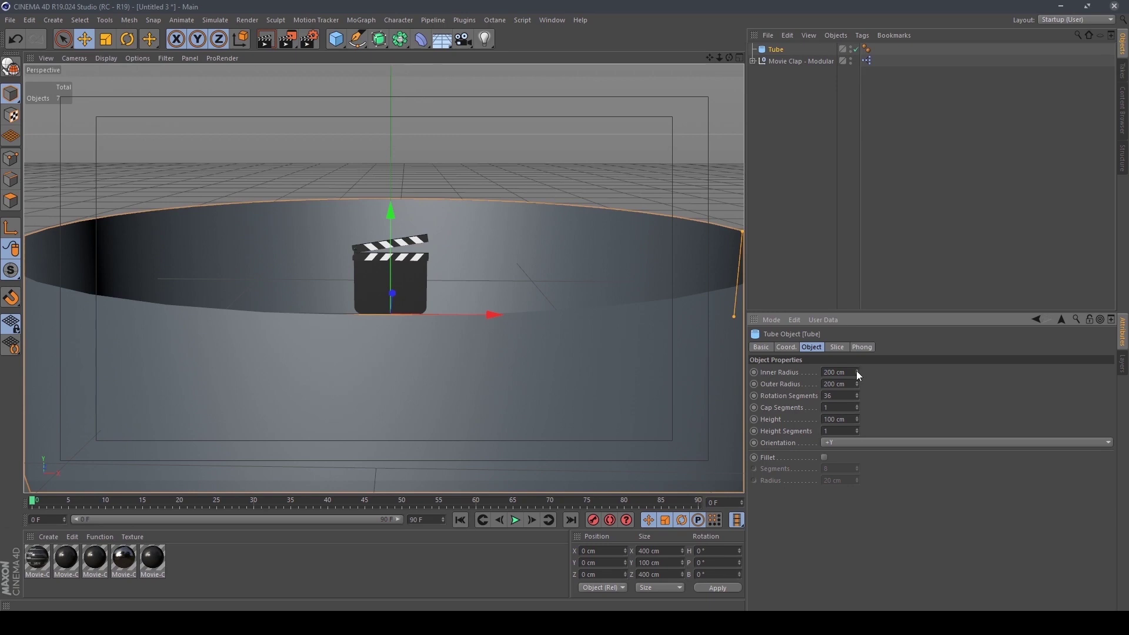
Set the tube Height to 44 cm and lower its inner radius to restore a wall
left_click_drag(857, 374, 770, 413)
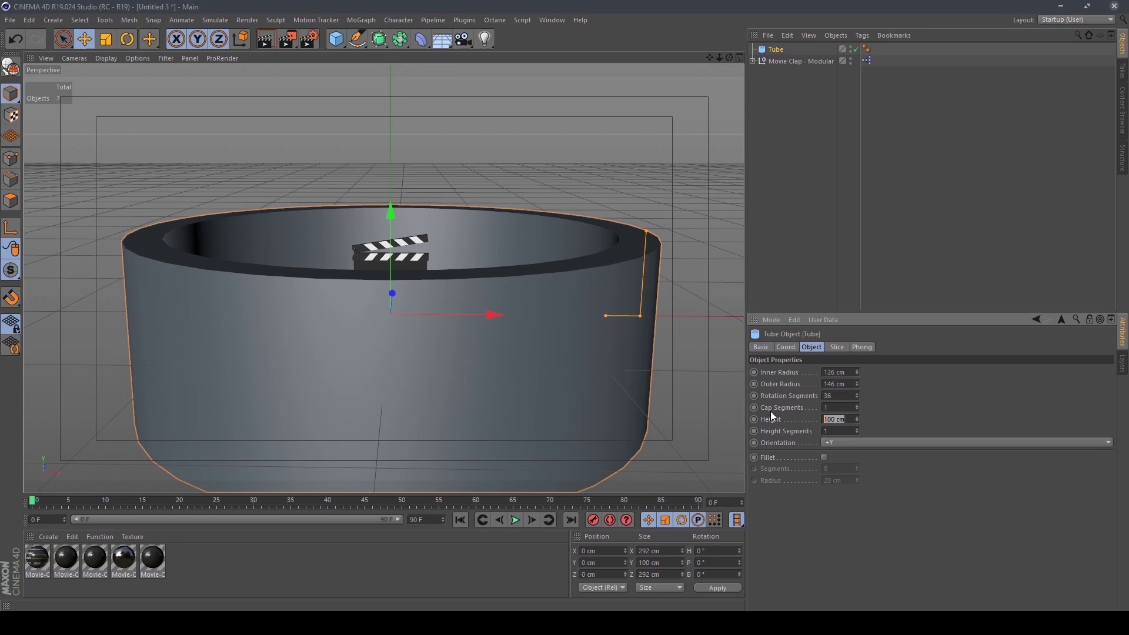
type("44")
key("Return")
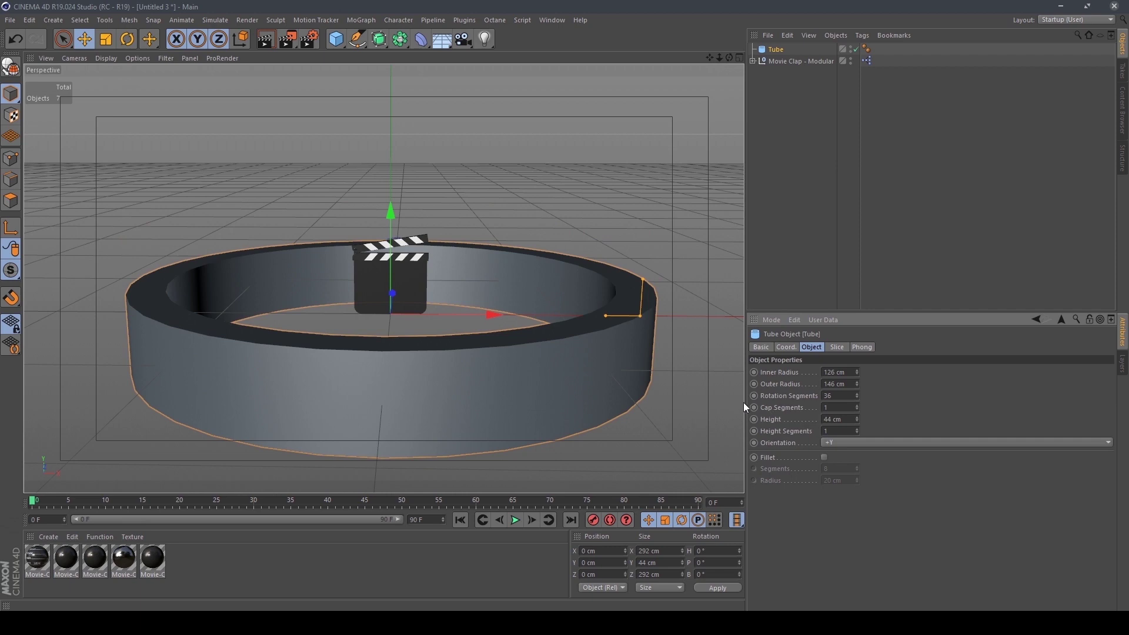
left_click_drag(397, 216, 416, 195)
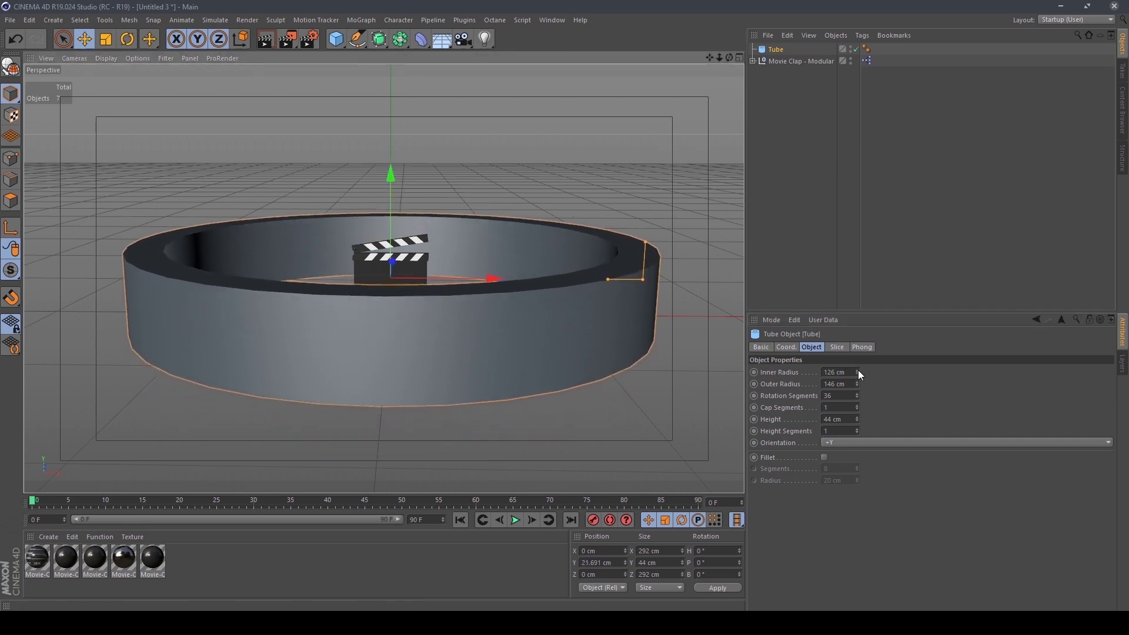
mouse_move(857, 374)
left_mouse_down()
mouse_move(857, 386)
mouse_move(857, 353)
mouse_move(857, 383)
left_mouse_up()
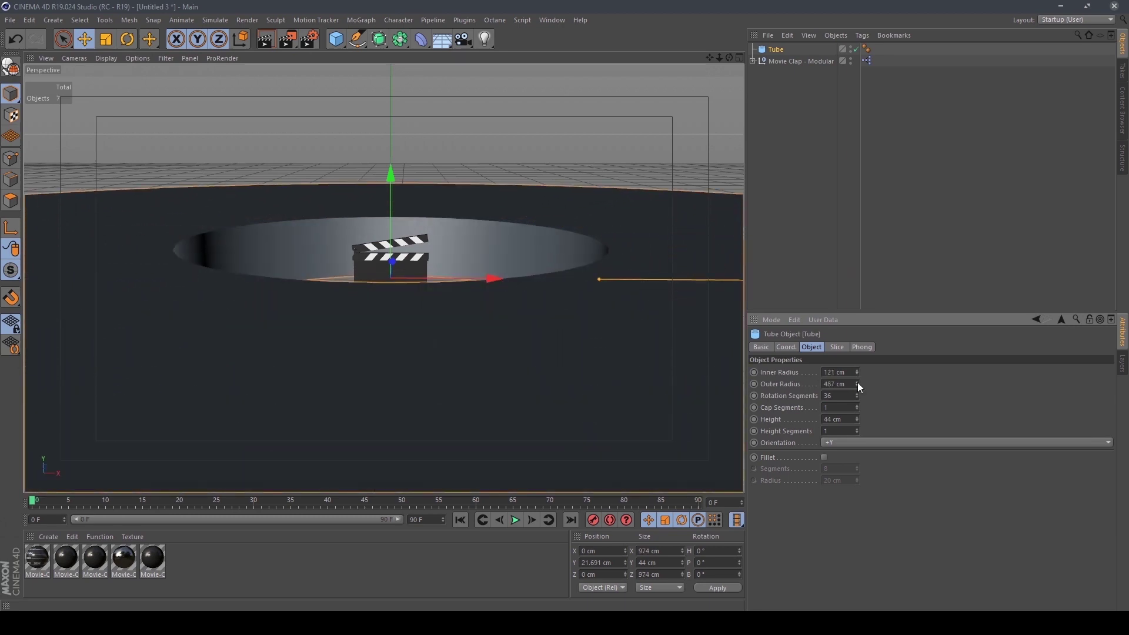
Set the tube's Outer Radius to 717 cm and Inner Radius to 677 cm
left_click(834, 384)
type("717")
key("Return")
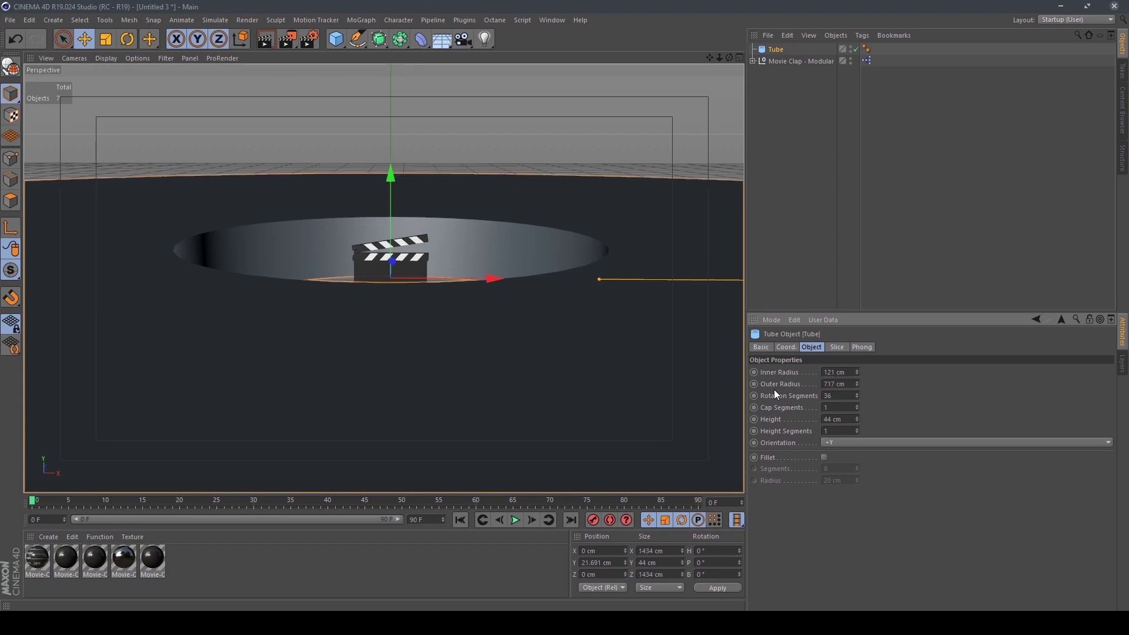
left_click(844, 373)
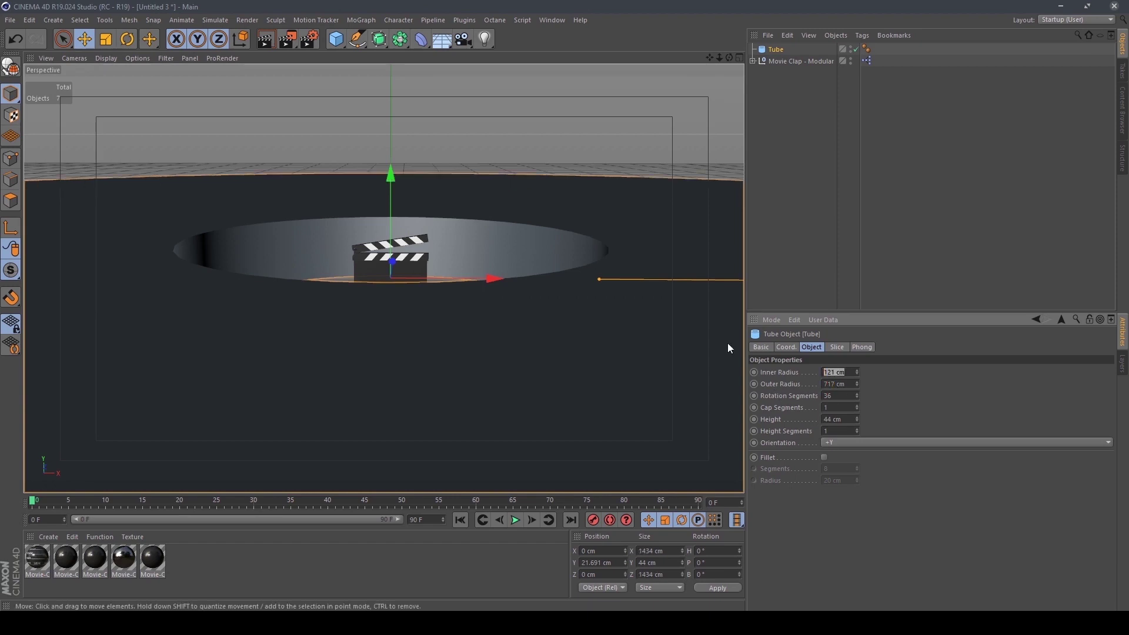
type("677")
key("Return")
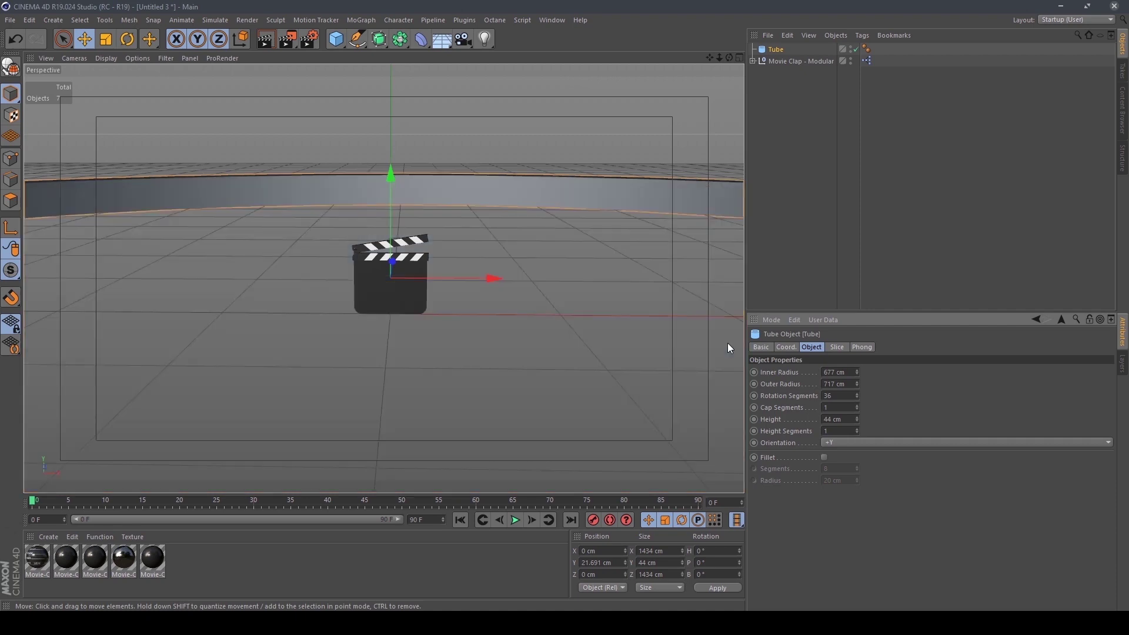
scroll(508, 311, "down", 8)
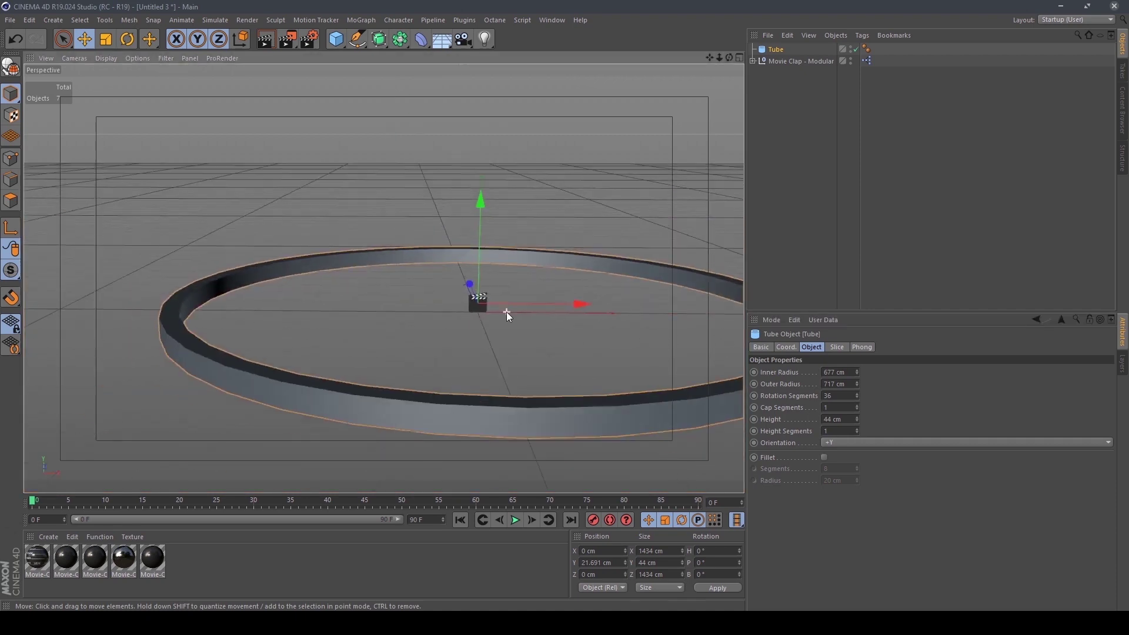
scroll(527, 309, "up", 2)
left_click_drag(710, 58, 634, 36)
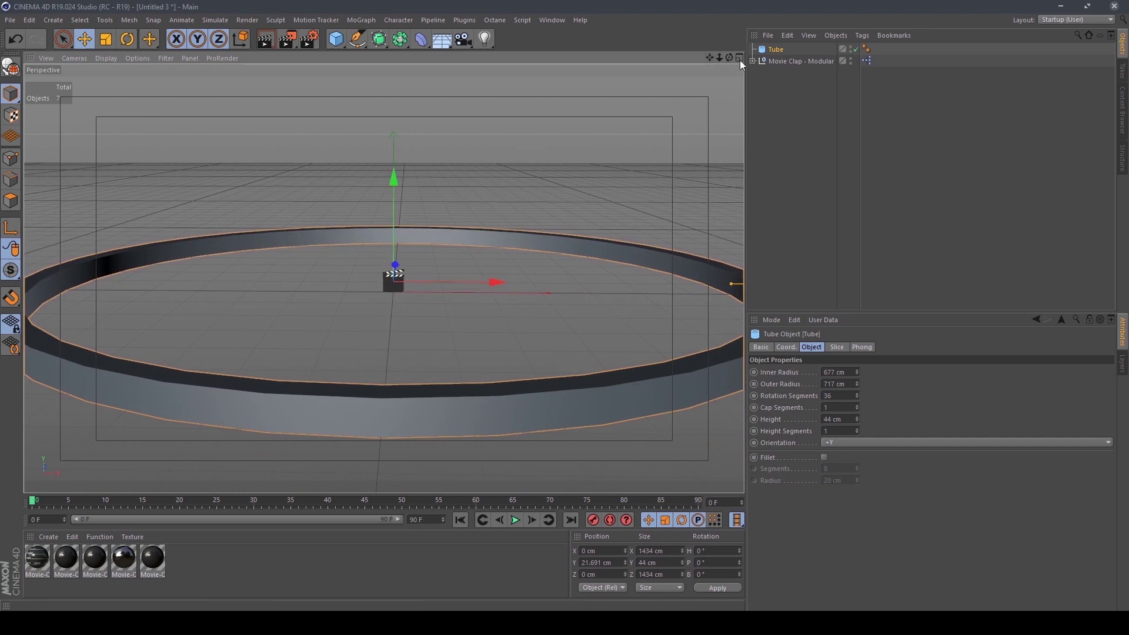
Enlarge the Movie Clap - Modular group several times with the Scale tool (T)
left_click(788, 61)
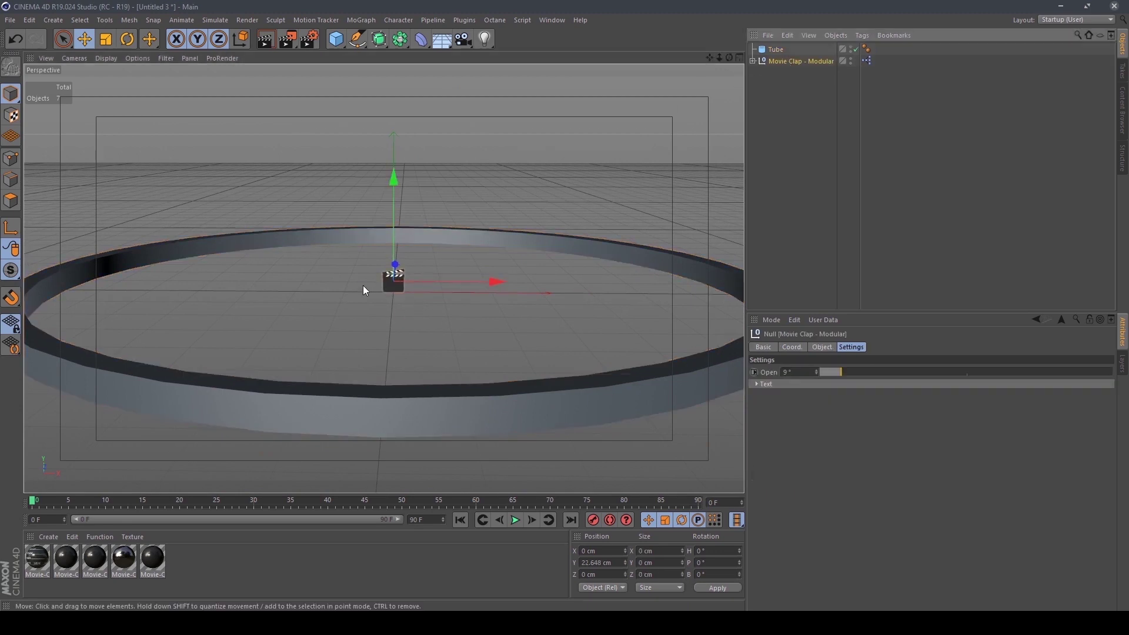
key("t")
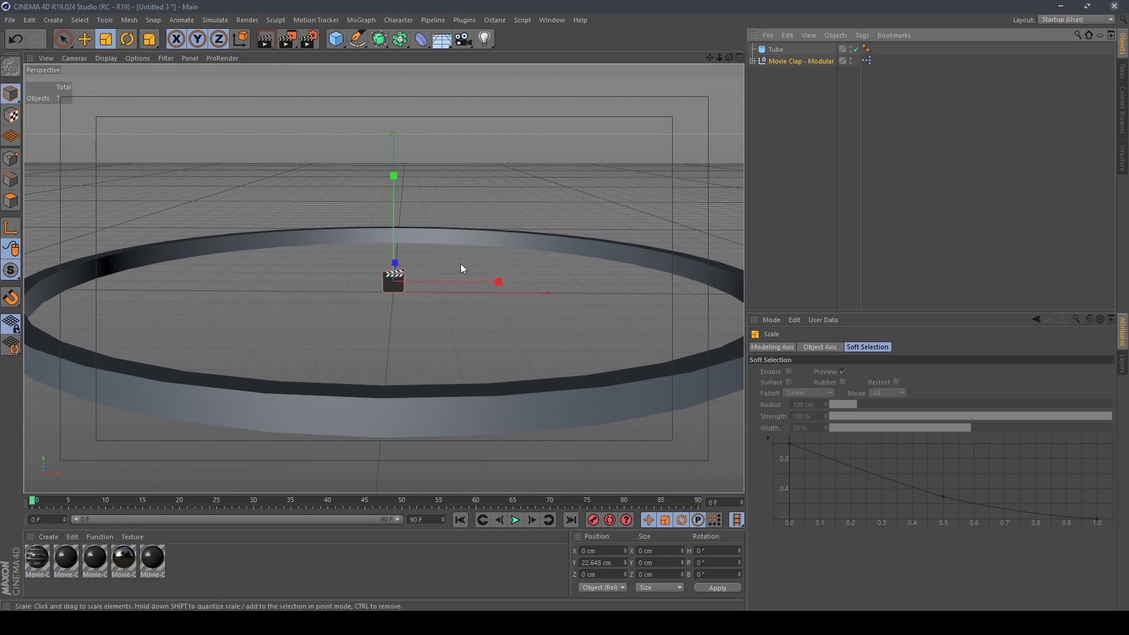
left_click_drag(513, 215, 974, 113)
left_click_drag(718, 57, 666, 52)
left_click(777, 50)
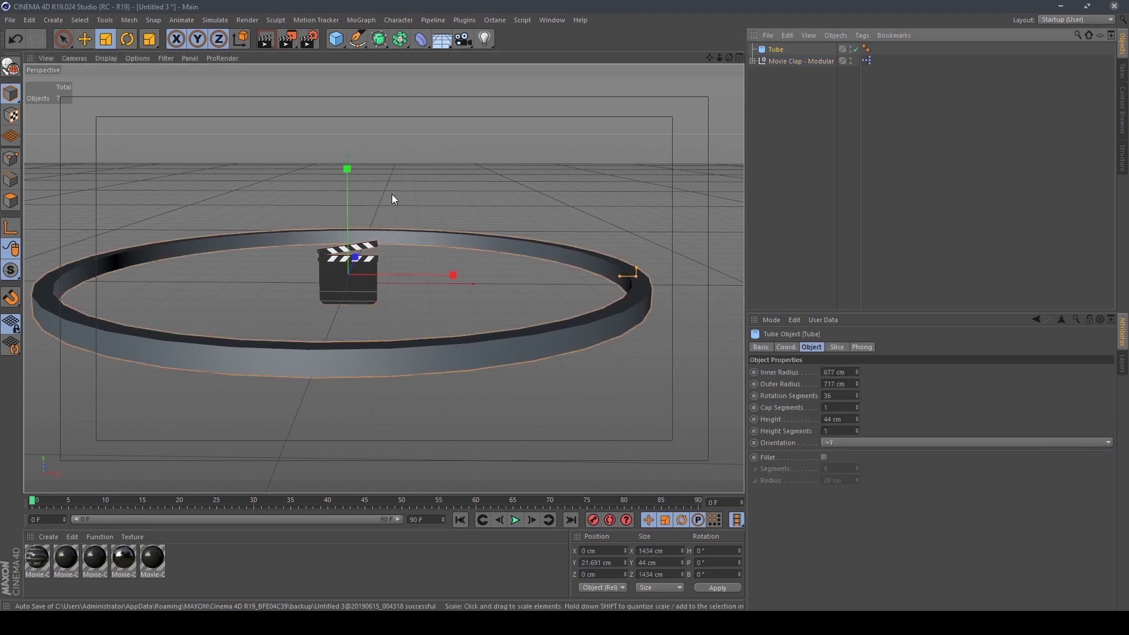
Lift the ring with the Move tool and set its Rotation Segments to 50
key("e")
left_click_drag(350, 175, 356, 151)
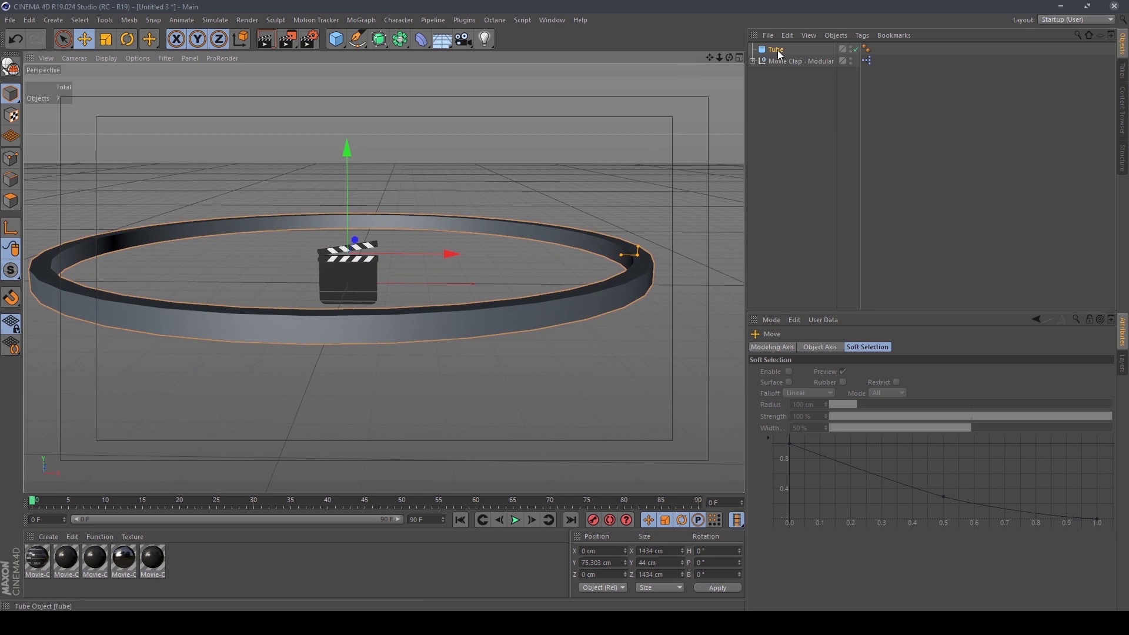
left_click(779, 52)
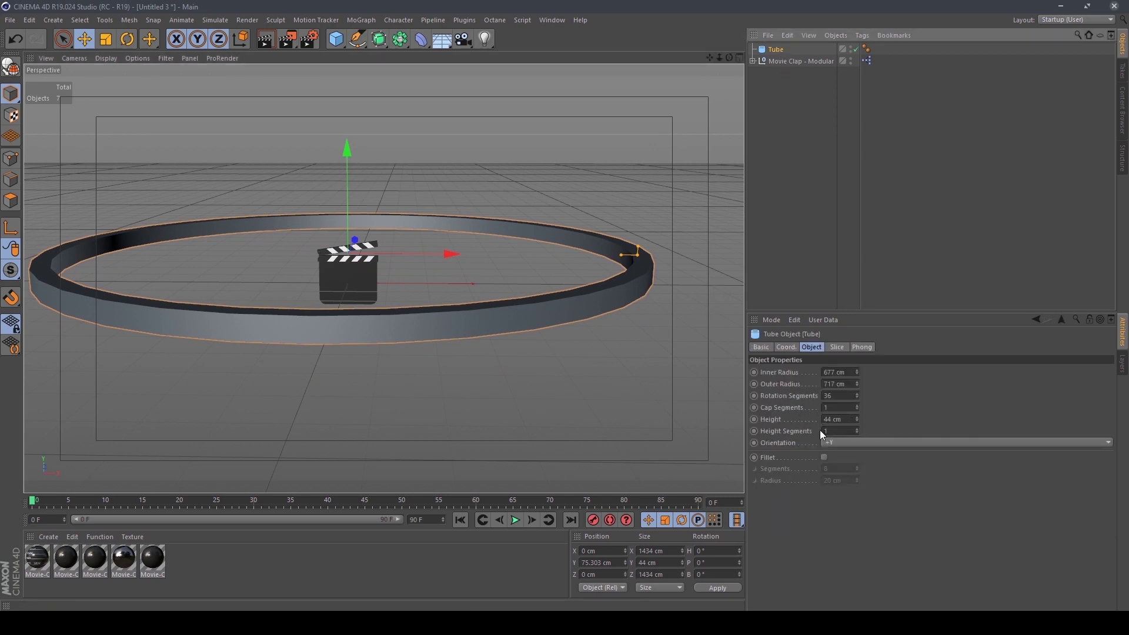
left_click(842, 395)
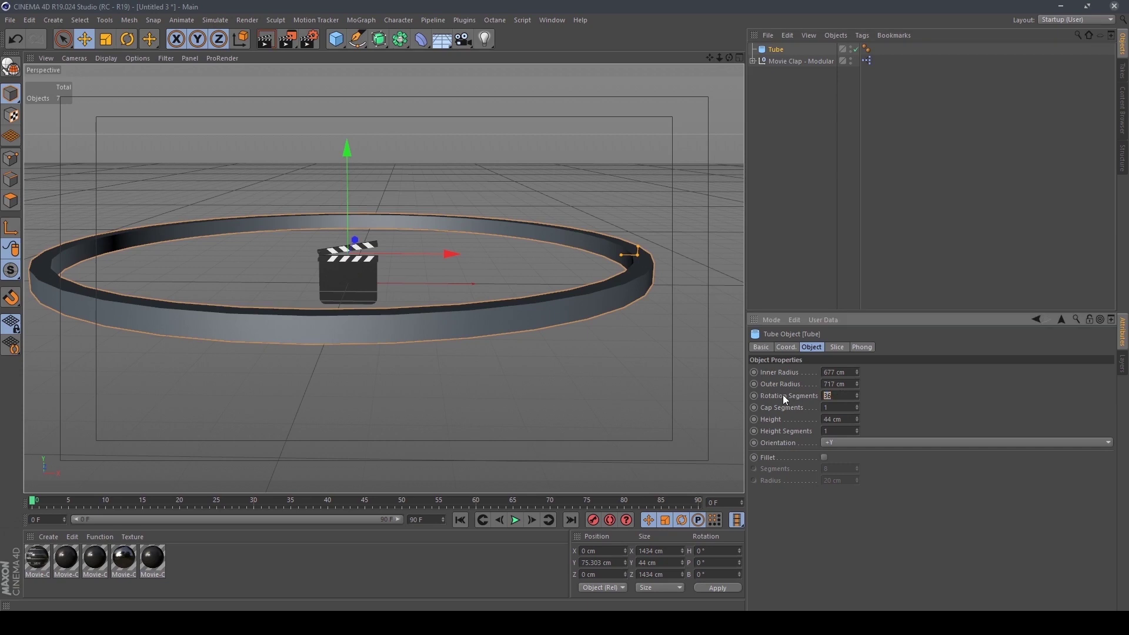
type("50")
key("Return")
Increase the ring's Rotation Segments to 100, undoing an extra upward move
scroll(656, 291, "up", 4)
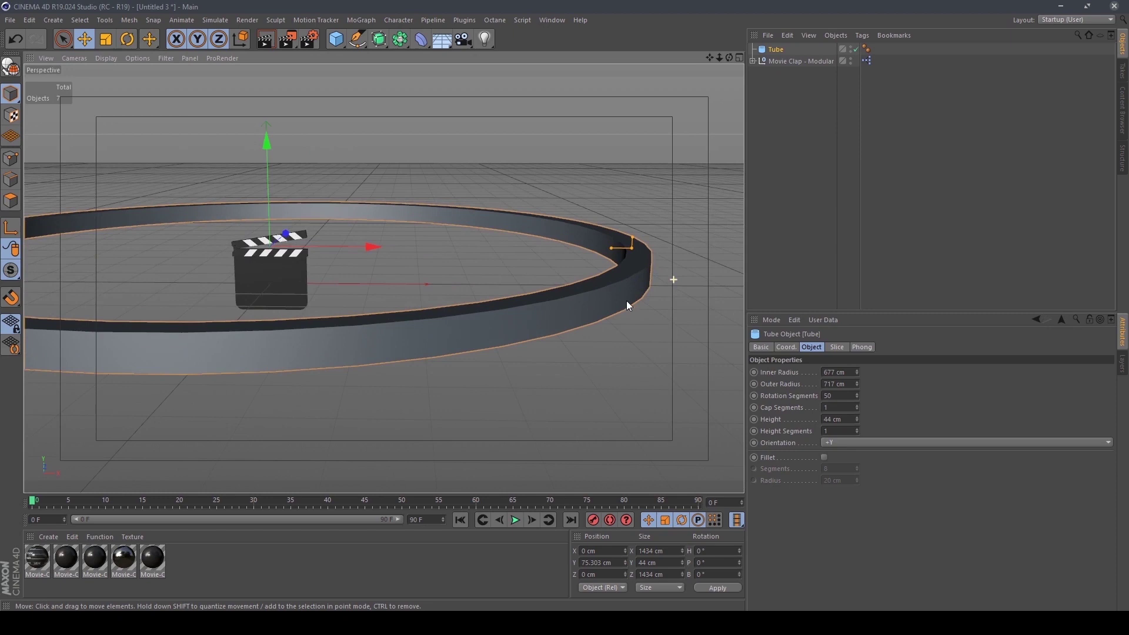
double_click(828, 396)
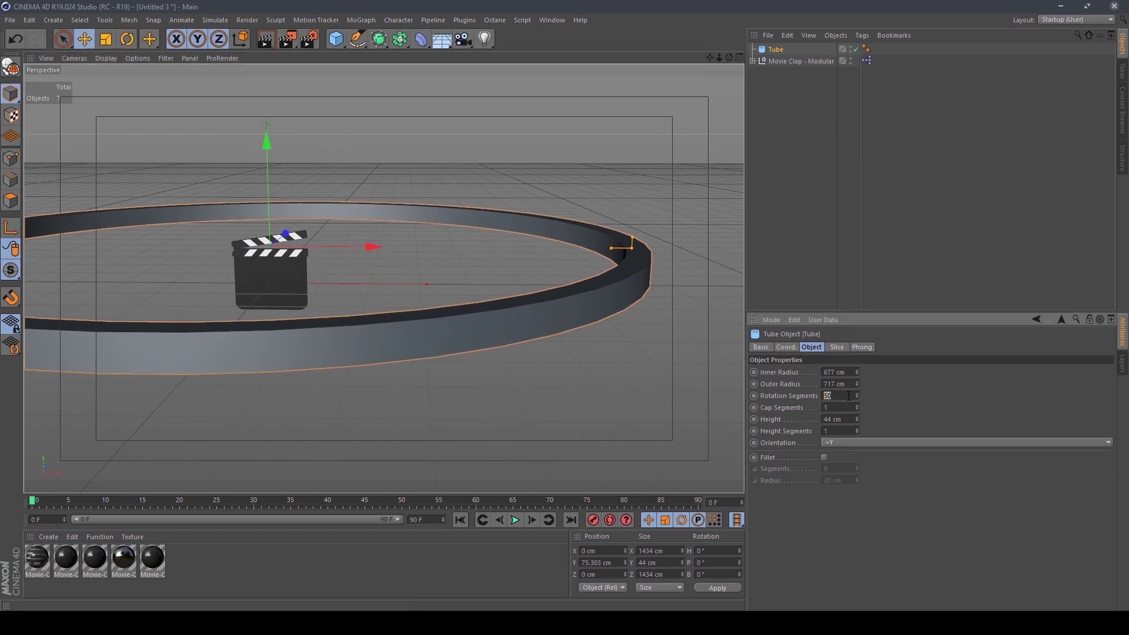
type("100")
key("Return")
left_click_drag(266, 136, 269, 113)
key("ctrl+z")
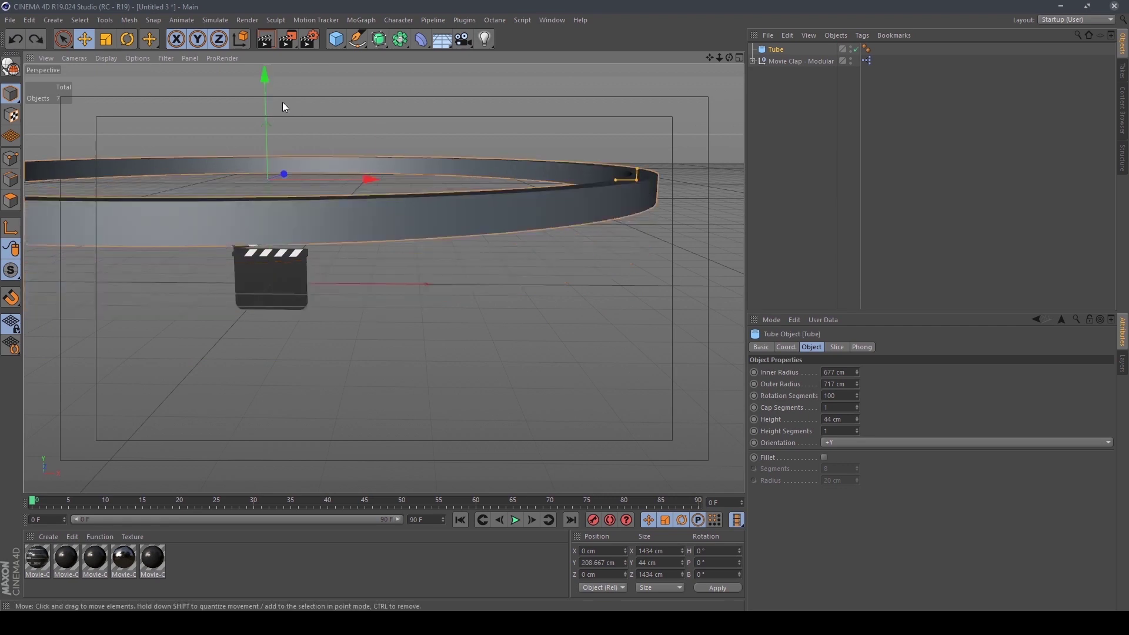
Ctrl-drag the ring downward twice to create the copies Tube.1 and Tube.2
left_click_drag(265, 77, 276, 140, "ctrl")
scroll(414, 219, "down", 2)
scroll(344, 234, "up", 3)
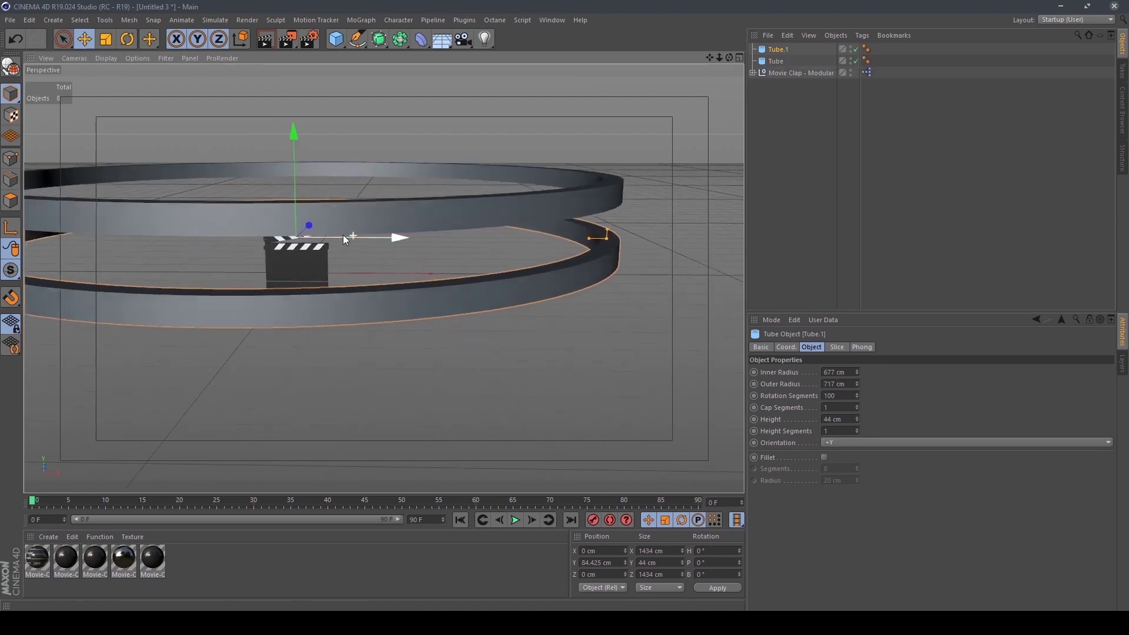
key("z")
middle_click_drag(278, 251, 298, 244, "alt")
left_click_drag(299, 244, 327, 170, "alt")
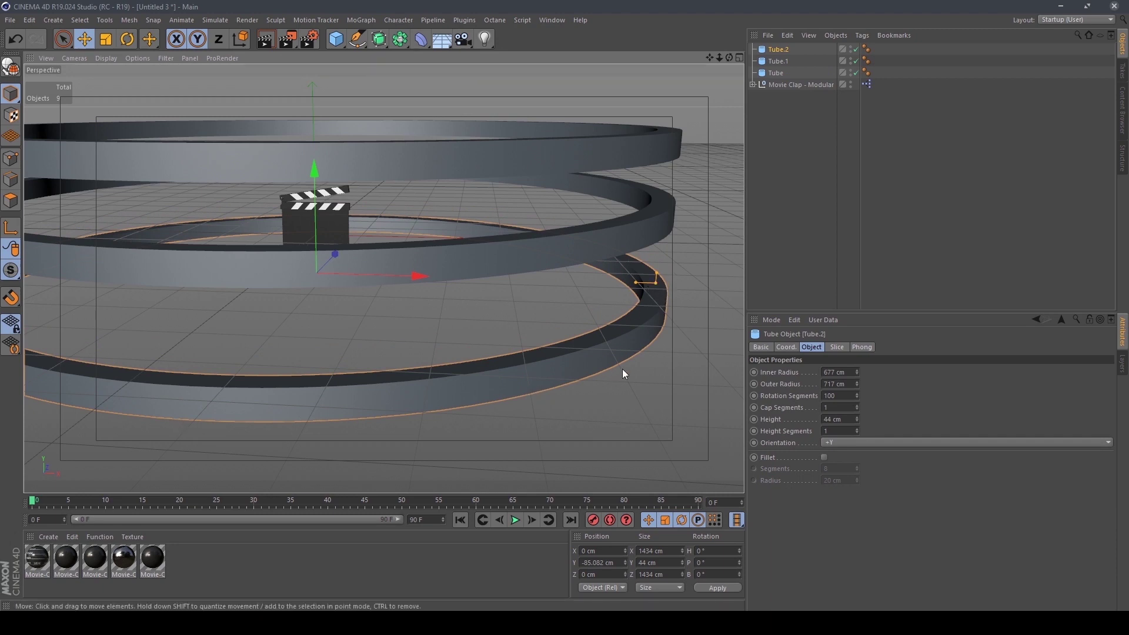
Give Tube.2 a 611 cm Inner Radius and 618 cm Outer Radius
double_click(834, 372)
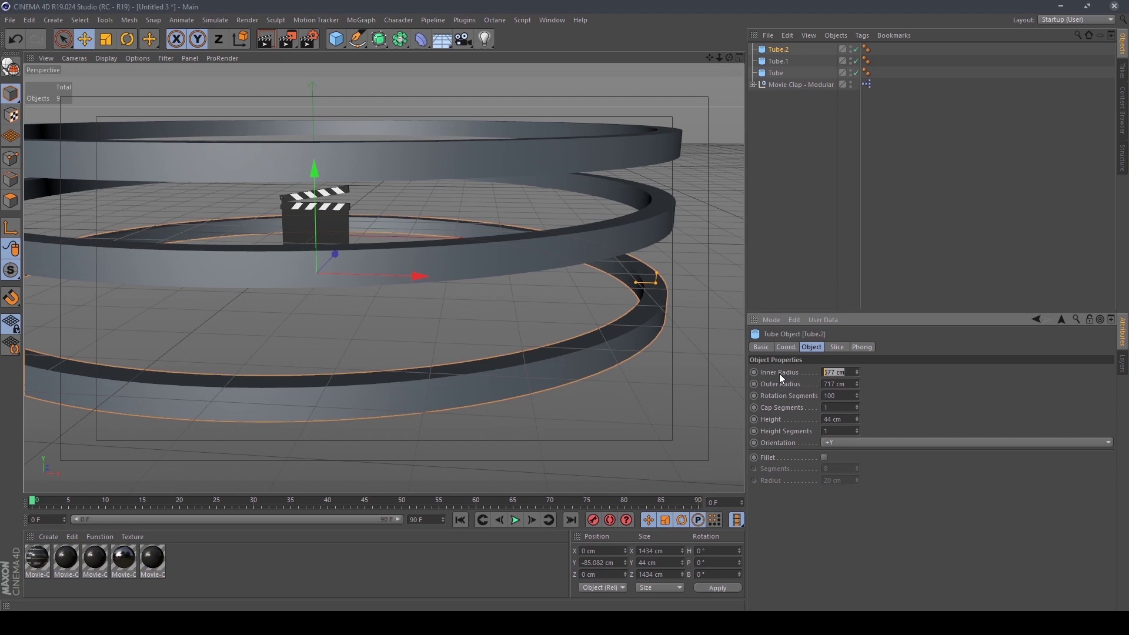
type("611")
key("Return")
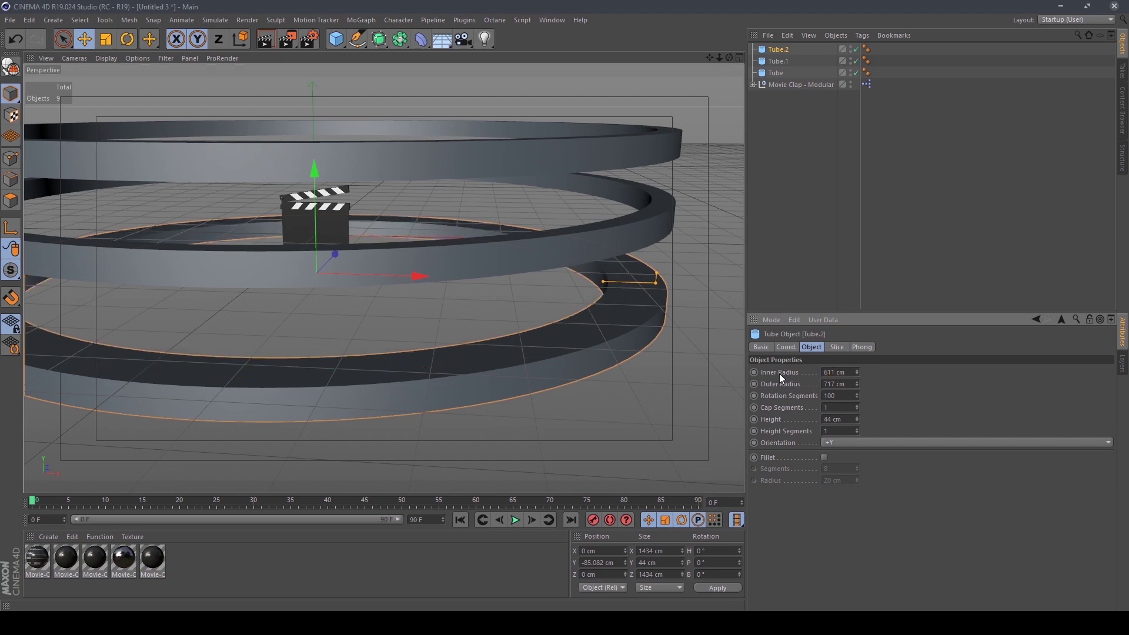
double_click(824, 384)
type("618")
key("Return")
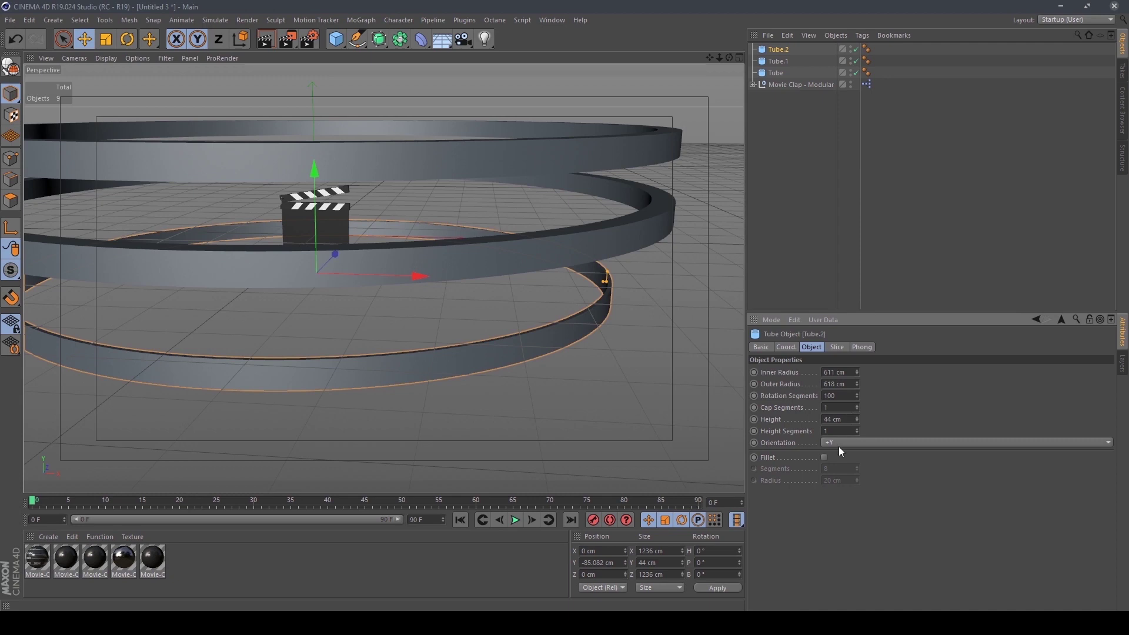
Enable Fillet with a 1 cm radius on all three tube rings
left_click(772, 76, "shift")
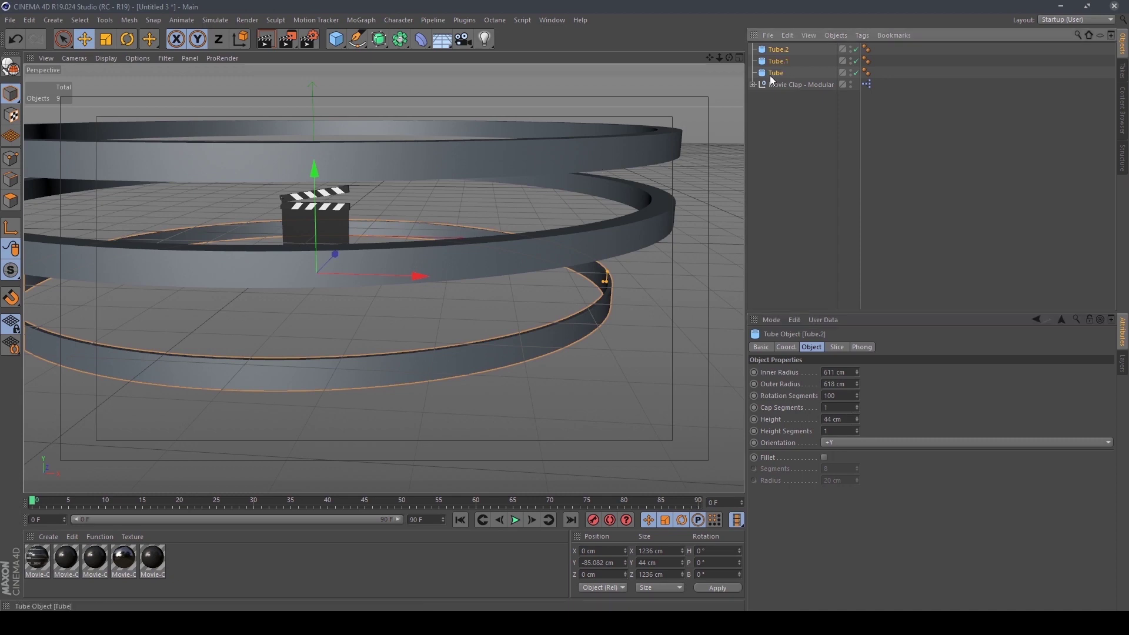
left_click(825, 458)
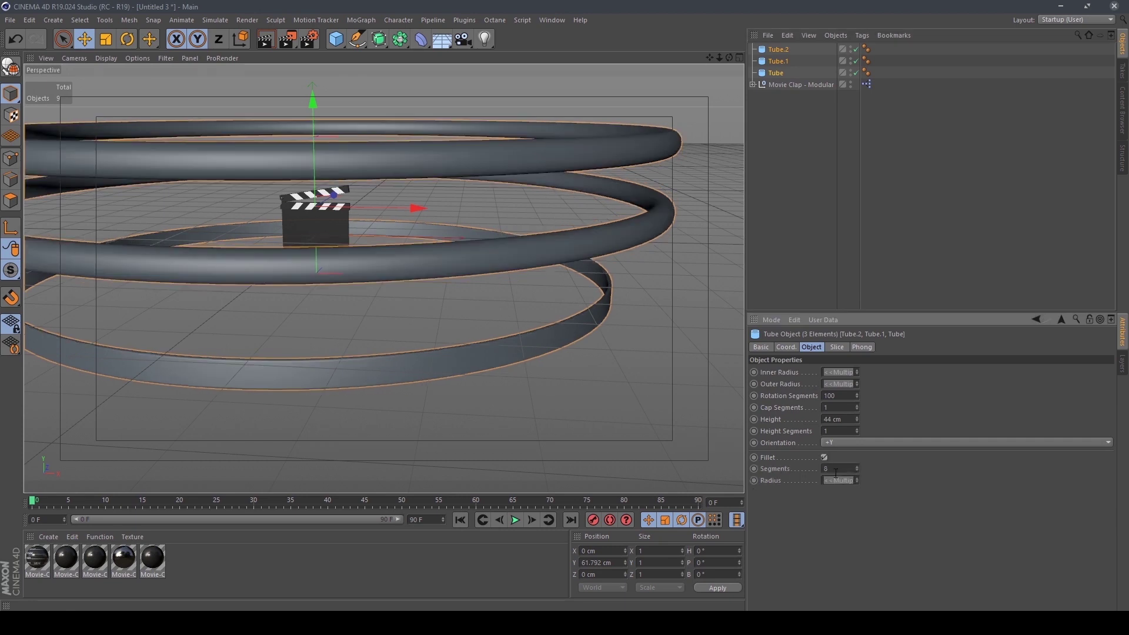
left_click(834, 480)
type("1")
key("Return")
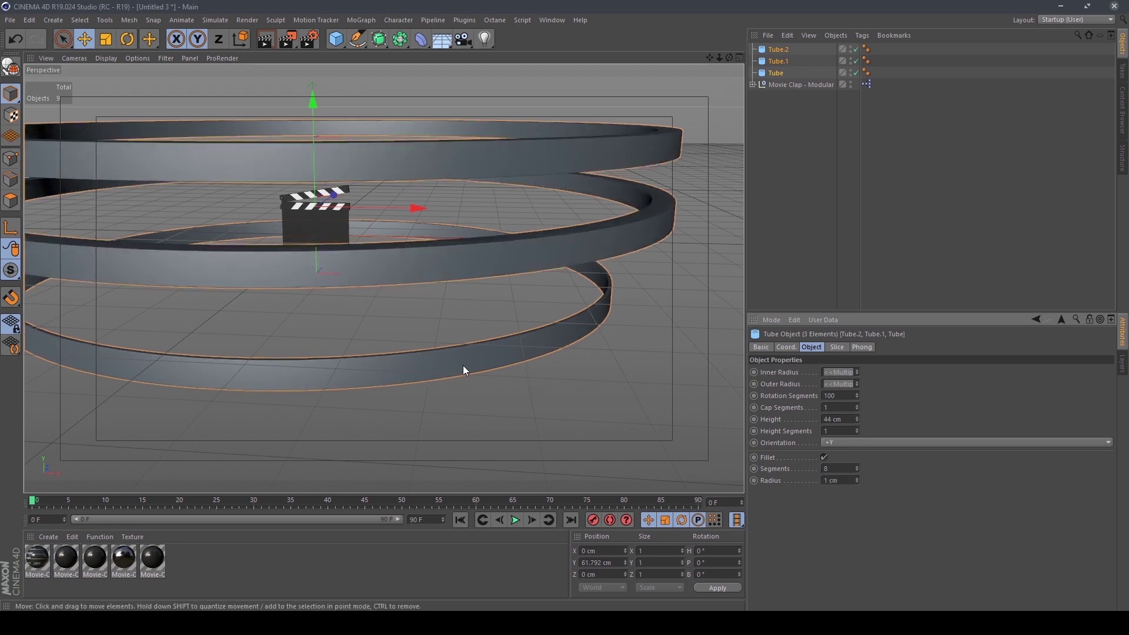
Select Tube.2 and widen its Outer Radius to 635 cm
left_click_drag(452, 354, 571, 389, "alt")
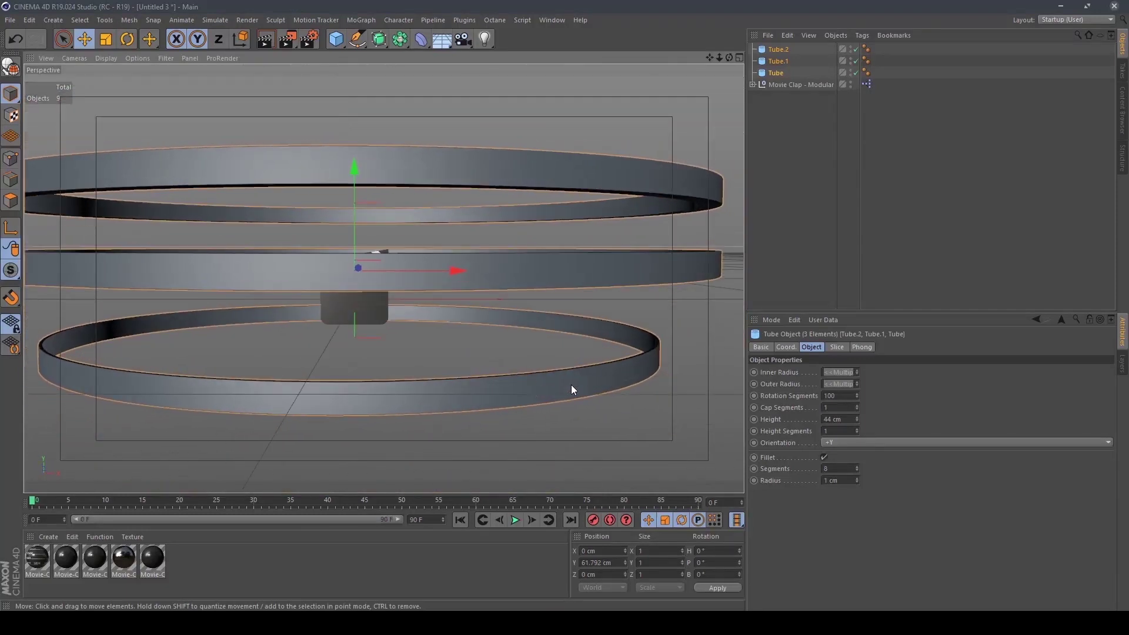
left_click(573, 389)
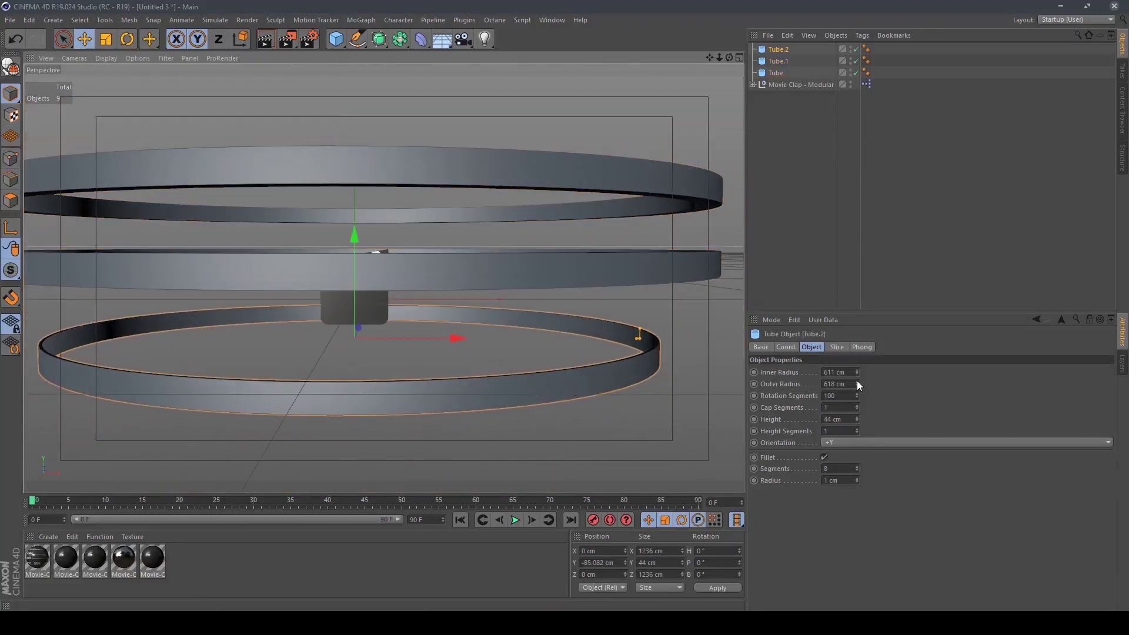
left_click_drag(857, 381, 856, 385)
left_click_drag(677, 376, 594, 354, "alt")
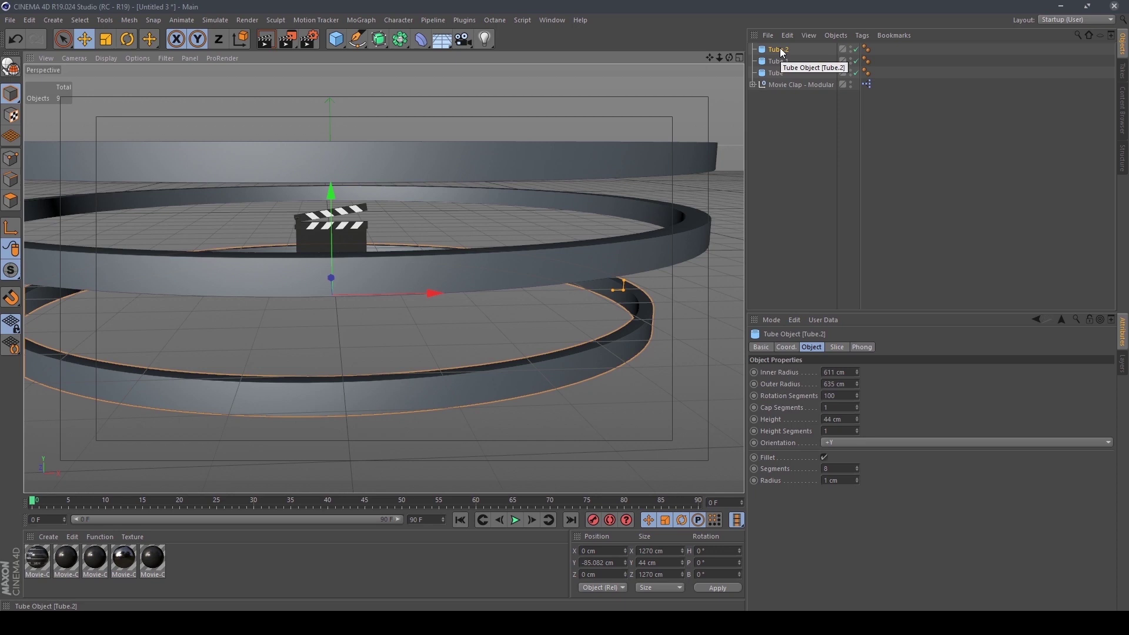
Duplicate Tube.2 as Tube.3 and give it a 610 cm inner and 660 cm outer radius
left_click_drag(781, 52, 778, 114, "ctrl")
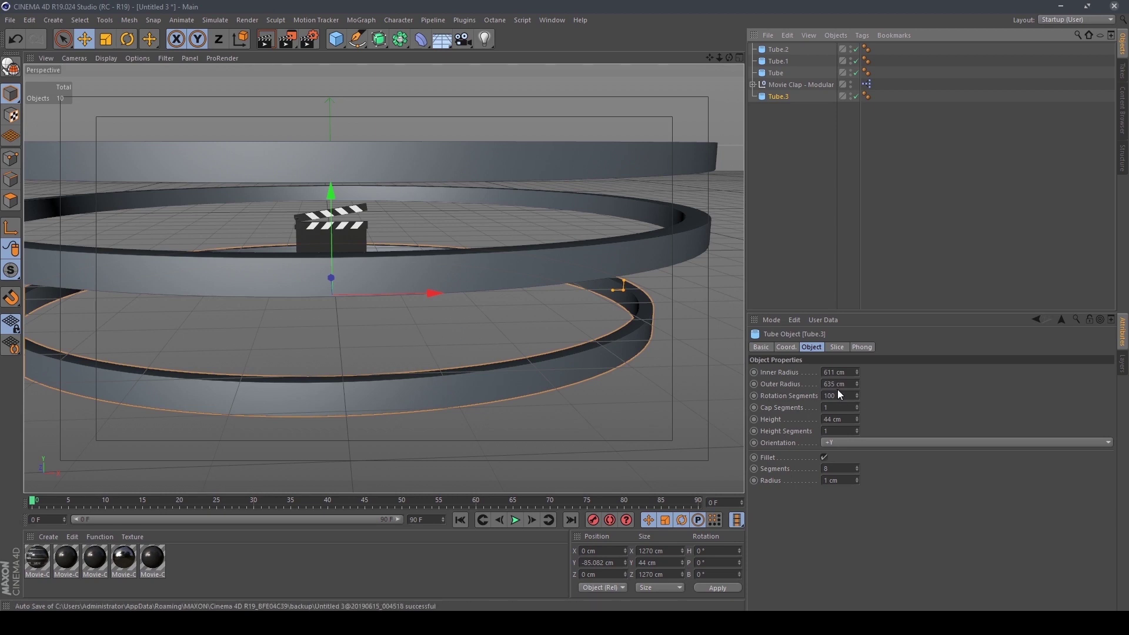
left_click_drag(857, 372, 743, 367)
type("610")
key("Return")
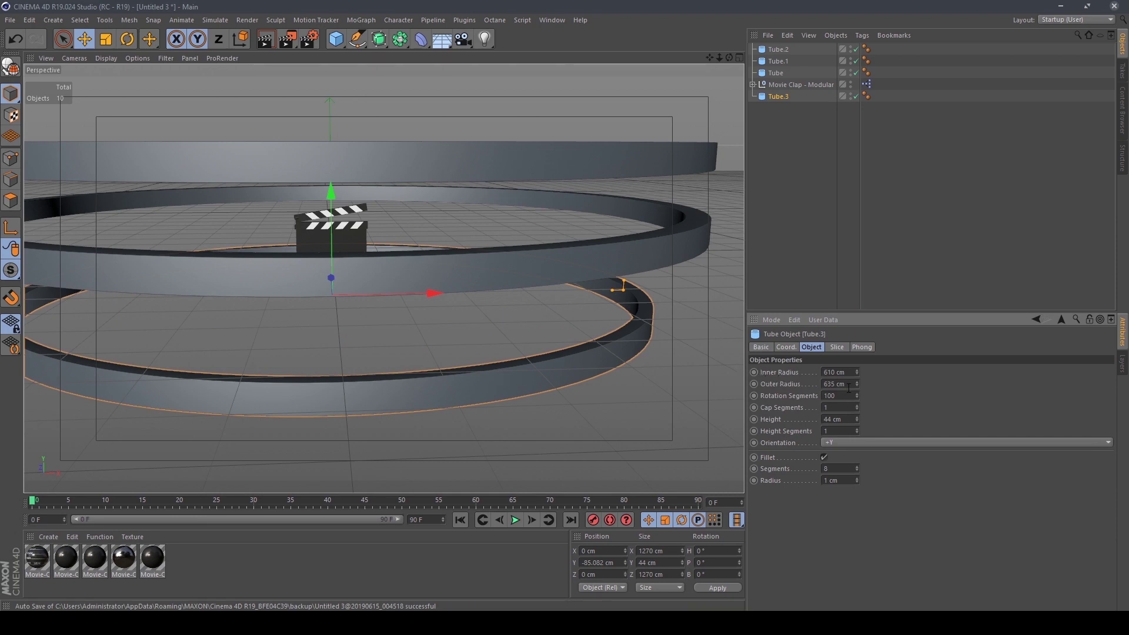
left_click_drag(848, 386, 757, 383)
type("660")
key("Return")
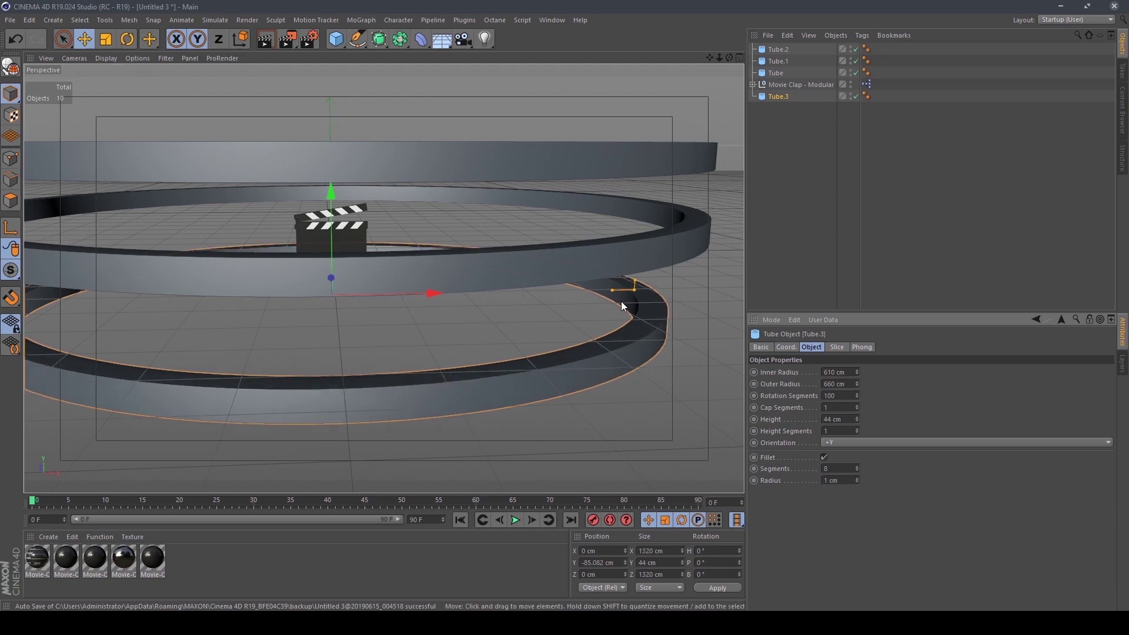
Widen Tube.3 into a band of about 471–609 cm radius with the handles and lower it
left_click_drag(612, 290, 551, 292)
left_click_drag(634, 290, 612, 291)
mouse_move(330, 200)
left_mouse_down()
mouse_move(338, 228)
mouse_move(340, 215)
left_mouse_up()
Lower Tube.3 slightly in the front view
middle_click(361, 288)
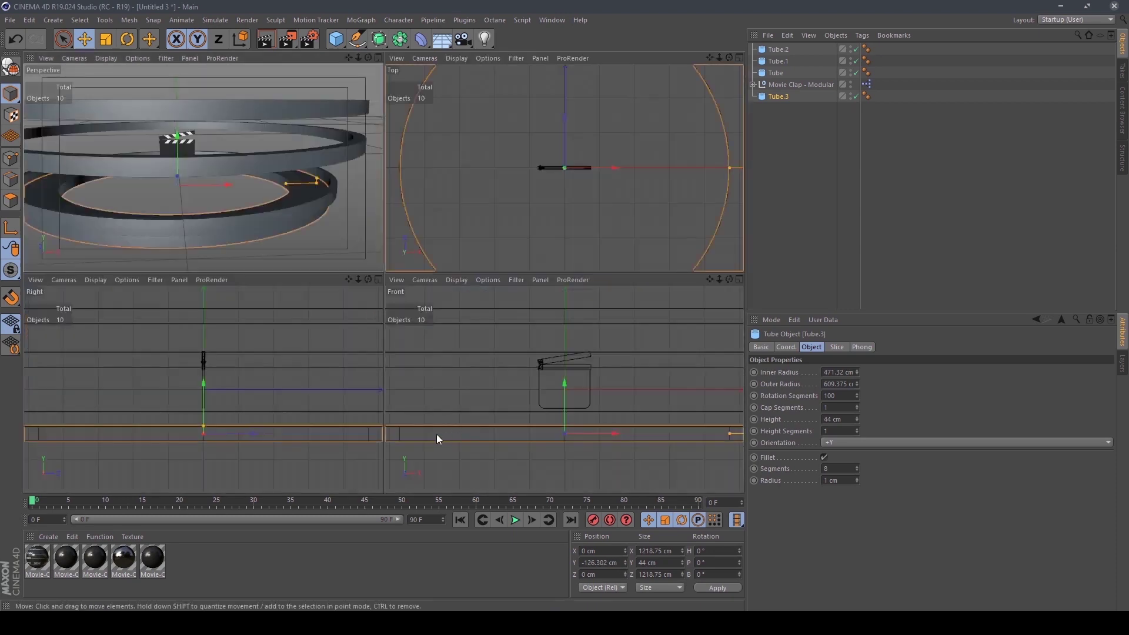
middle_click(436, 434)
left_click_drag(338, 254, 362, 258)
middle_click(461, 299)
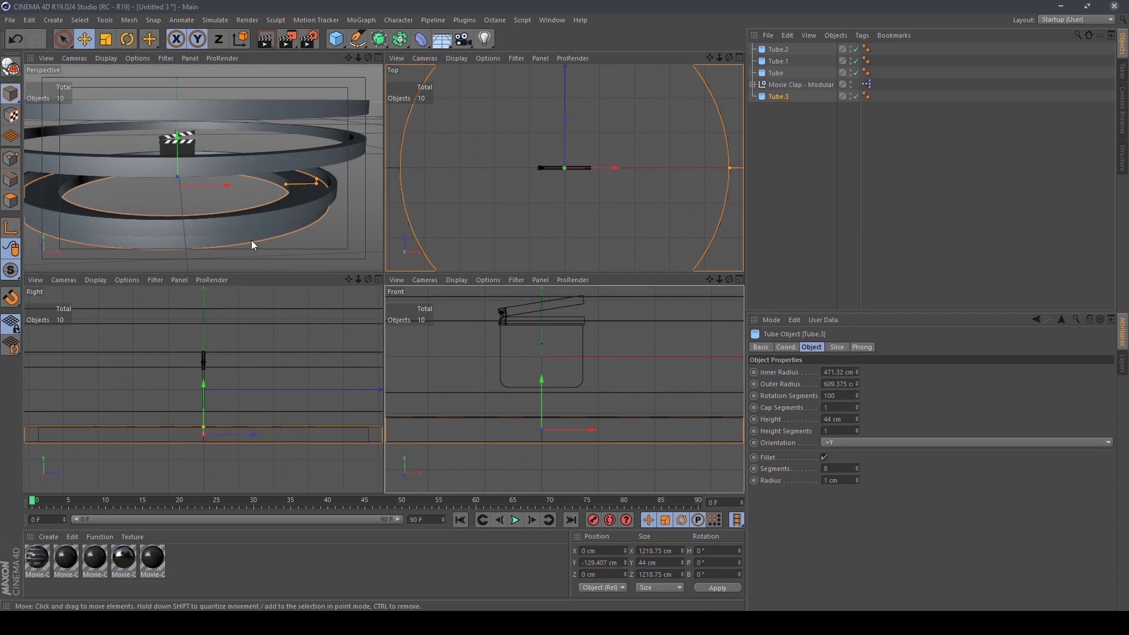
middle_click(259, 247)
scroll(371, 340, "up", 5)
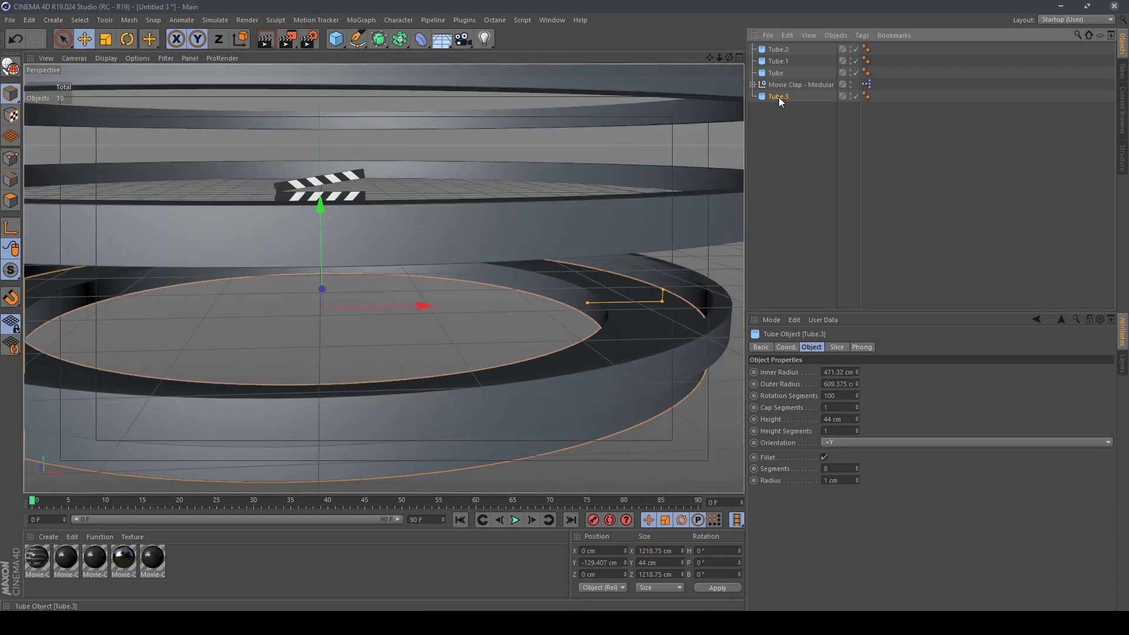
Duplicate Tube.3 as Tube.4 and pull its hole and outer edge inward with the handles
left_click_drag(780, 97, 781, 121)
left_click_drag(586, 307, 328, 323)
left_click_drag(638, 300, 566, 308)
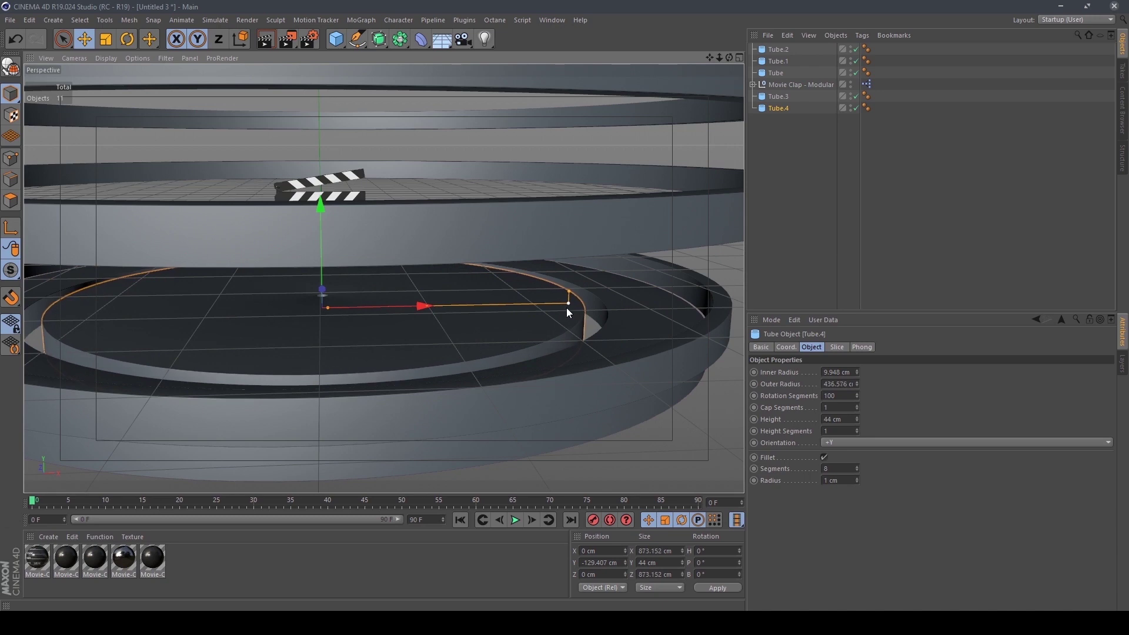
Make Tube.4 a solid disc: 0 cm inner radius and 471.576 cm outer radius
middle_click(566, 308)
middle_click(575, 224)
scroll(629, 247, "down", 3)
scroll(659, 271, "up", 6)
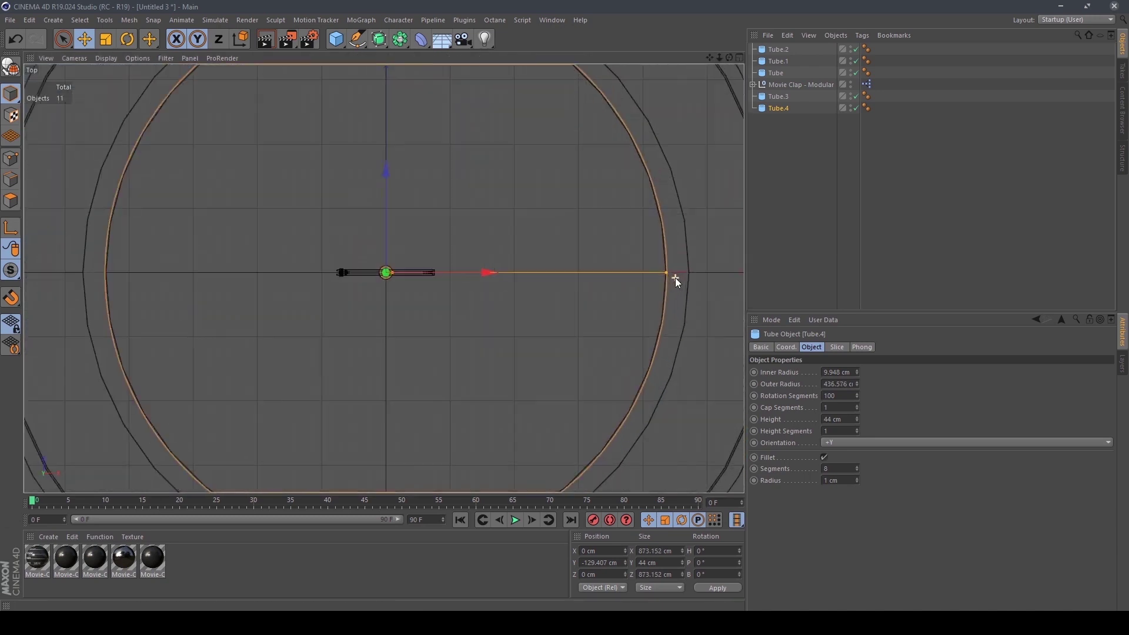
scroll(672, 277, "up", 3)
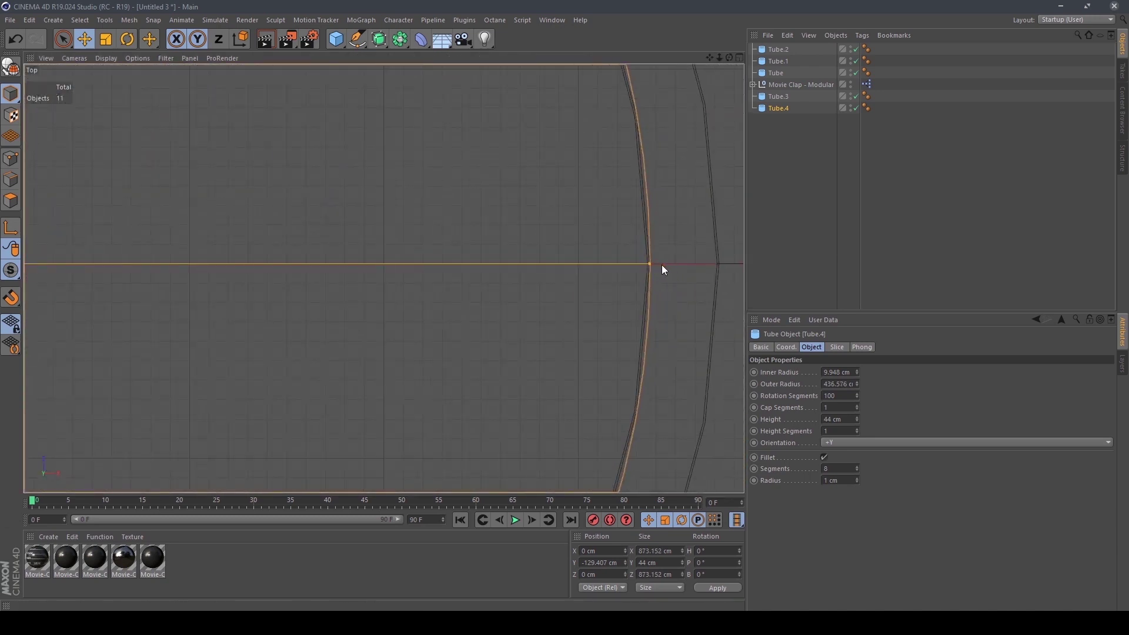
scroll(662, 265, "down", 4)
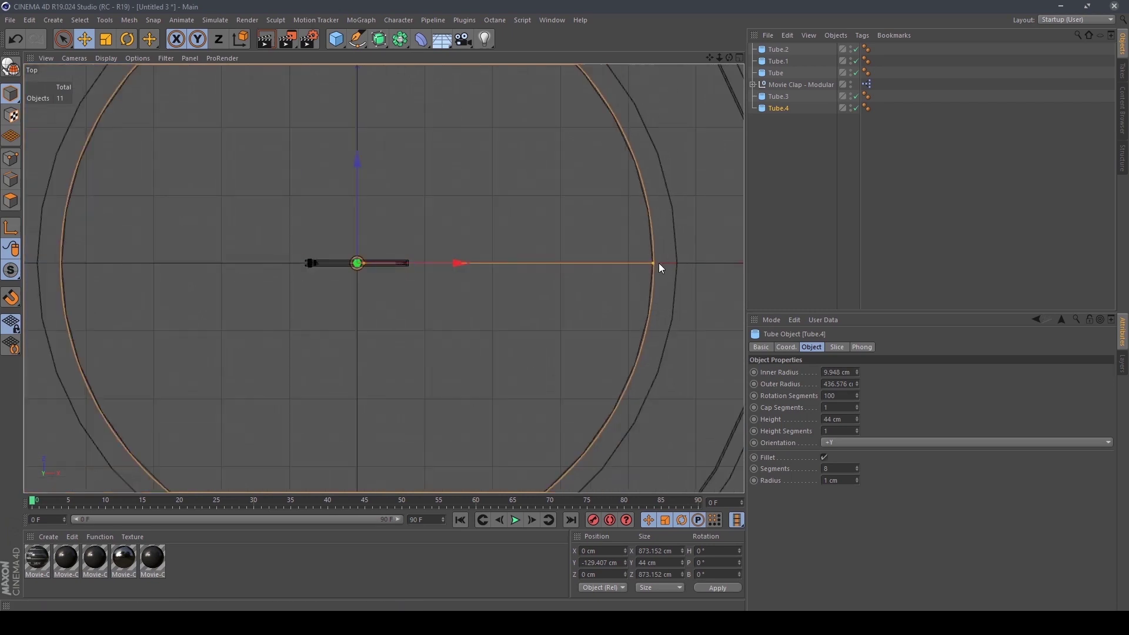
scroll(659, 263, "up", 3)
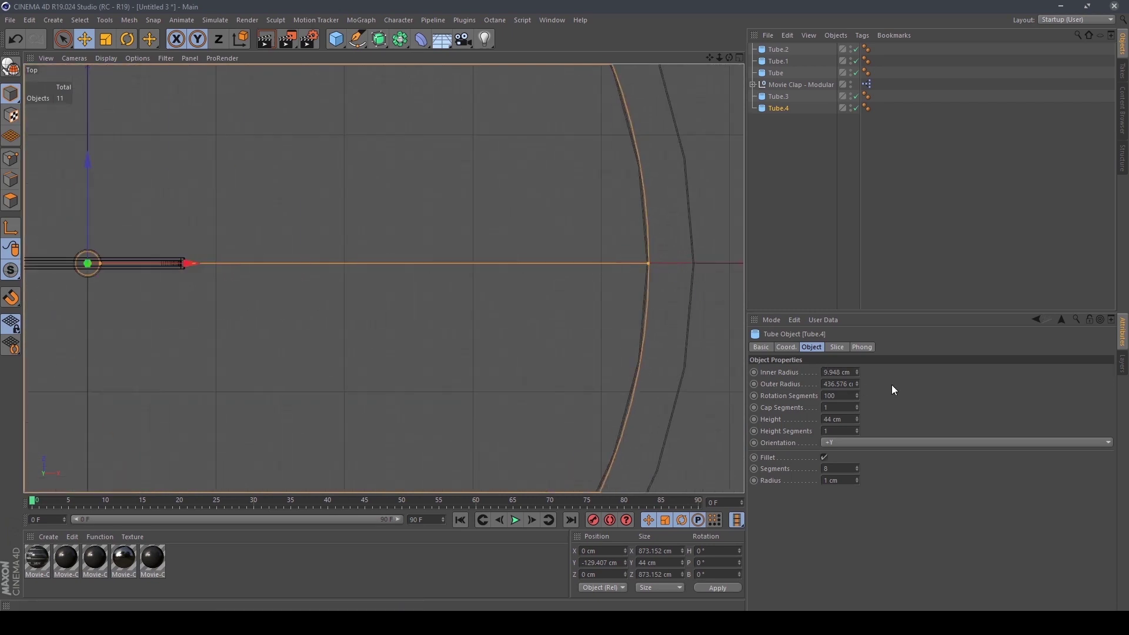
left_click_drag(858, 375, 858, 406)
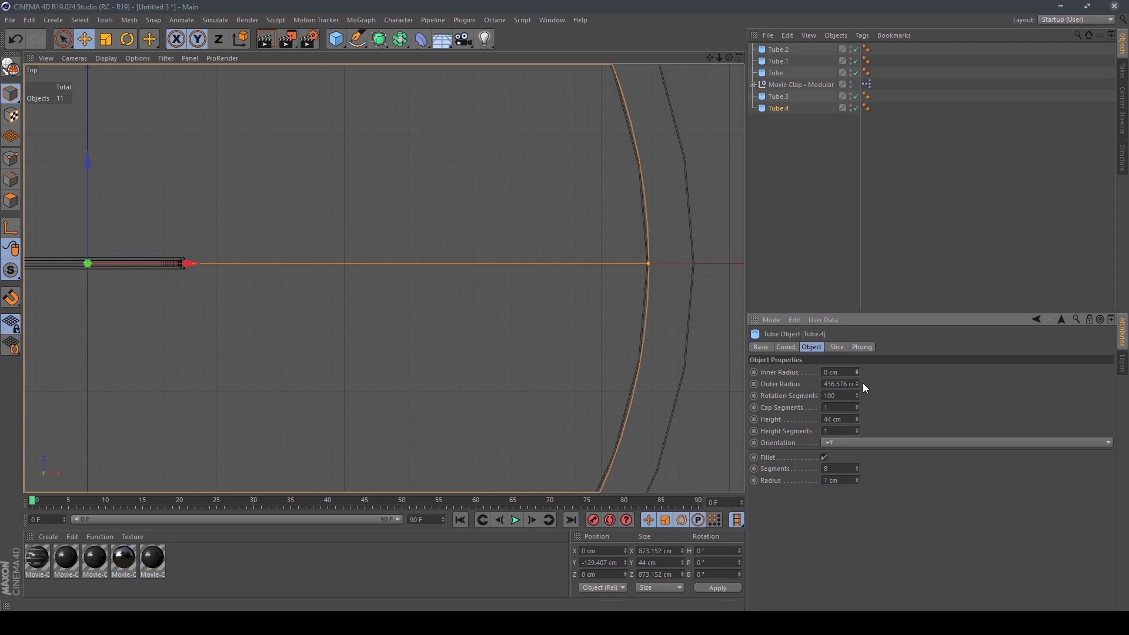
left_click_drag(859, 384, 676, 259)
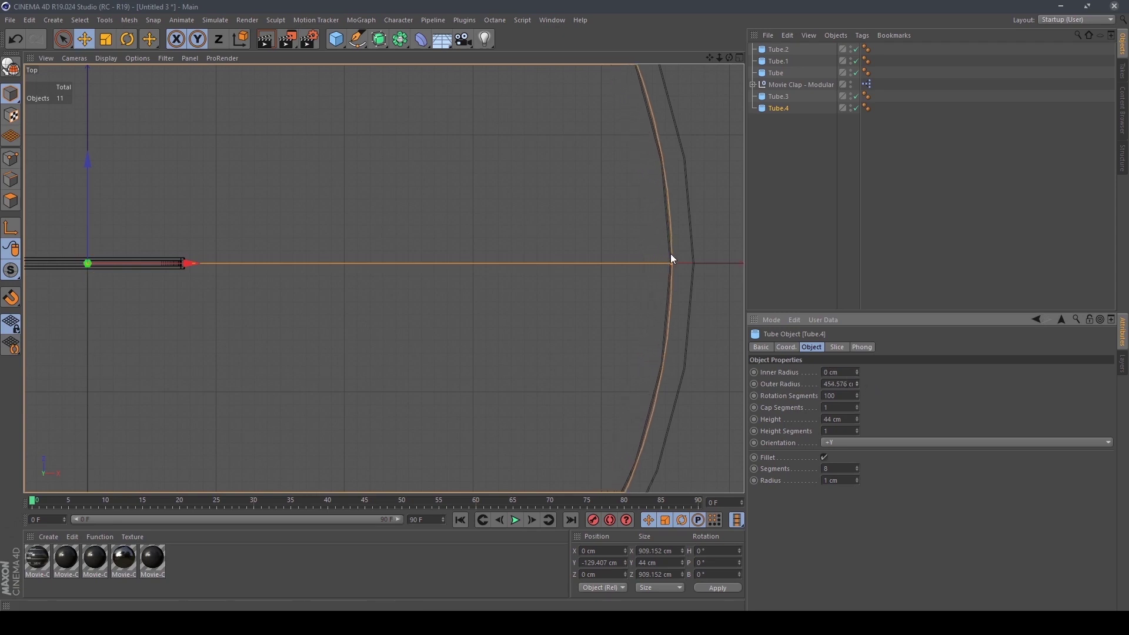
left_click_drag(859, 381, 859, 388)
left_click(859, 381)
left_click(859, 381)
left_click(859, 381)
Inspect the floor disc in perspective, then copy it upward as Tube.5
middle_click(549, 292)
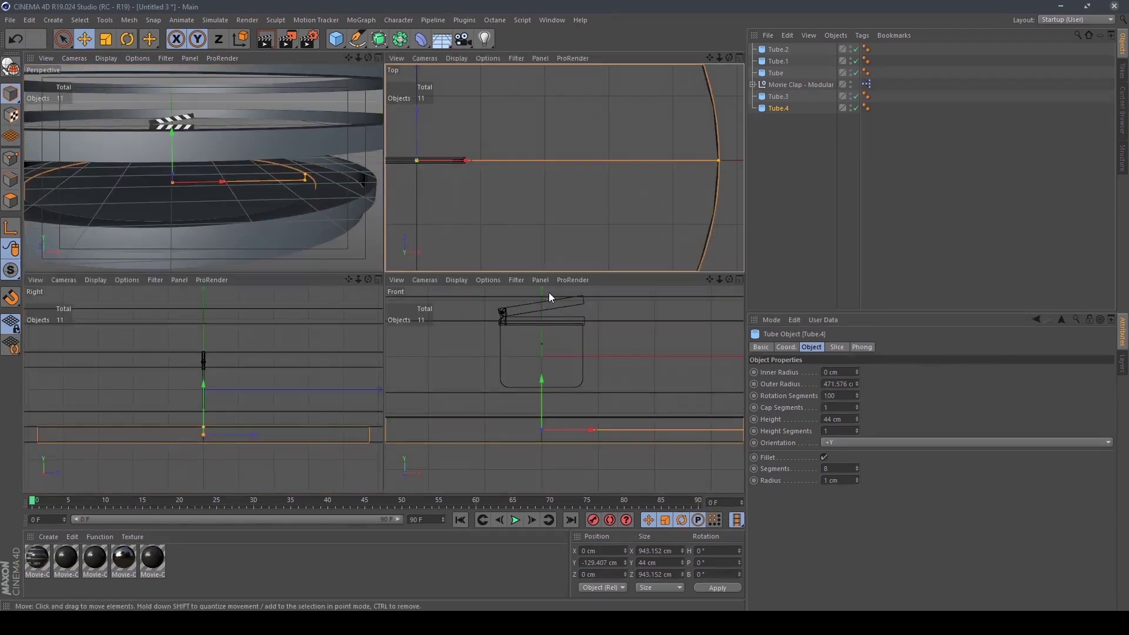
middle_click(277, 216)
left_click_drag(387, 309, 317, 355, "alt")
scroll(374, 223, "up", 6)
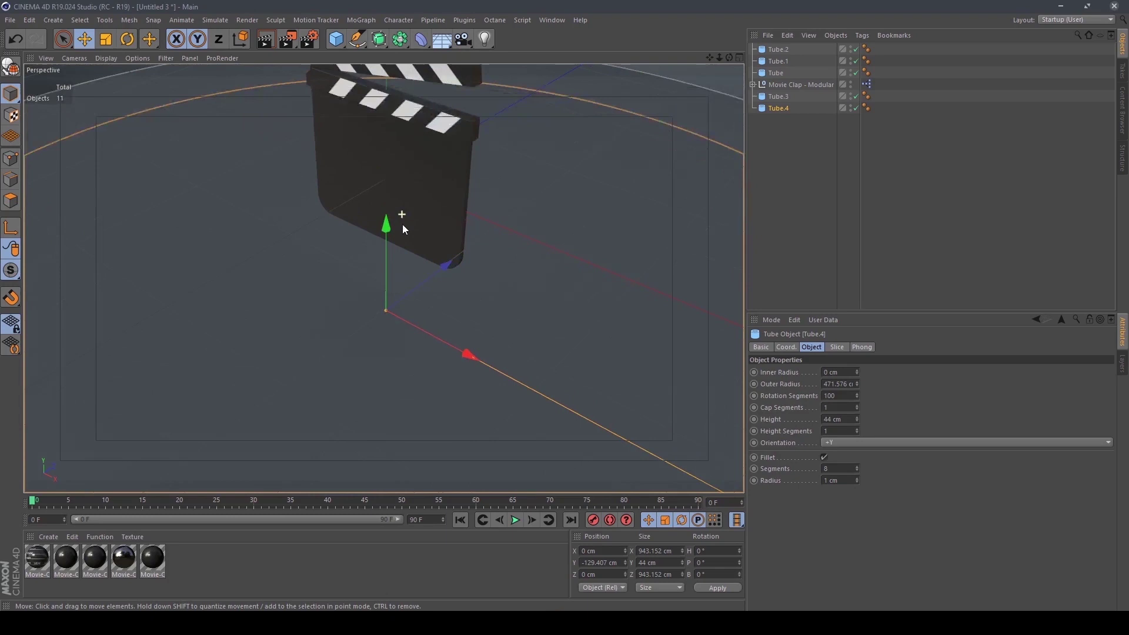
left_click_drag(384, 279, 417, 184, "alt")
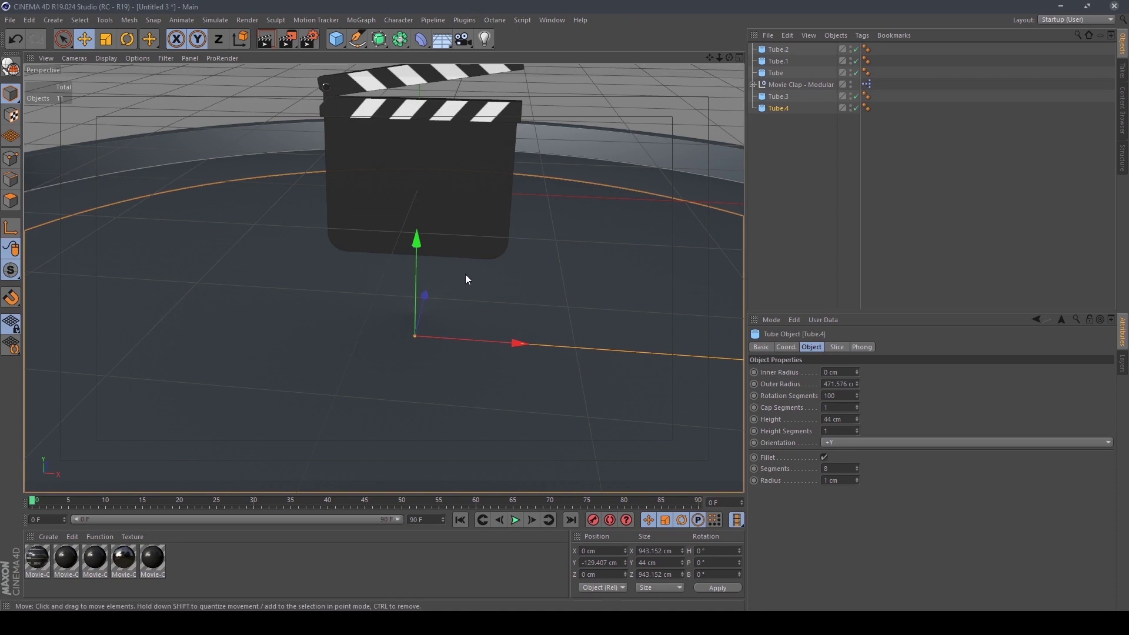
middle_click_drag(465, 275, 421, 263, "alt")
scroll(421, 263, "down", 2)
scroll(421, 262, "up", 3)
left_click_drag(393, 288, 404, 279, "alt")
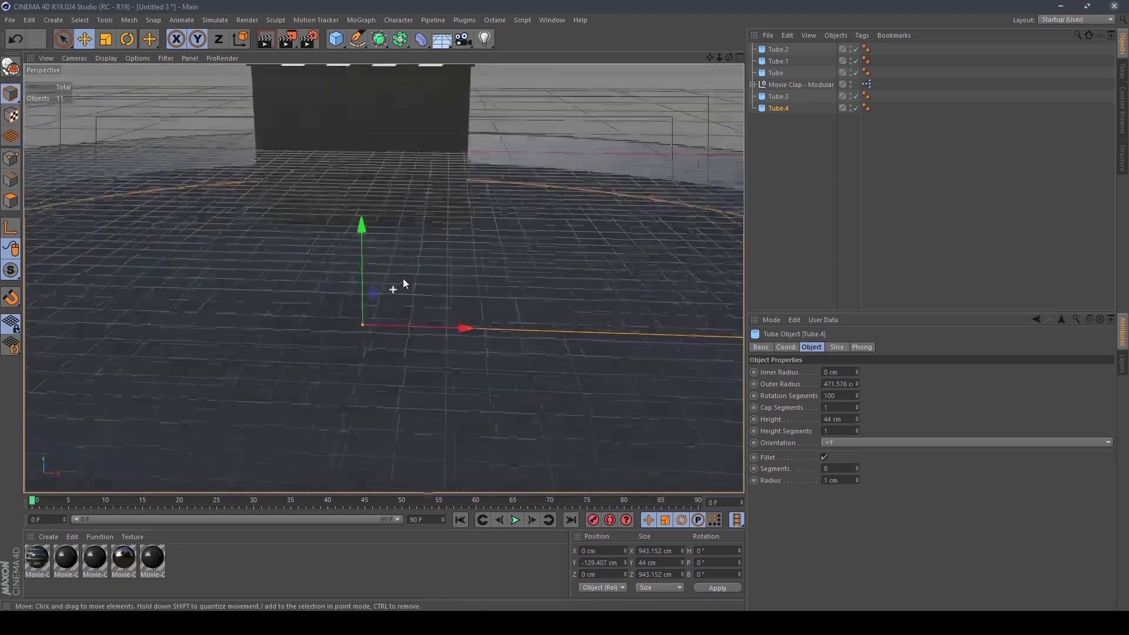
left_click_drag(361, 243, 369, 219)
Raise the disc copy Tube.5 higher in the front view
middle_click(408, 258)
middle_click(561, 397)
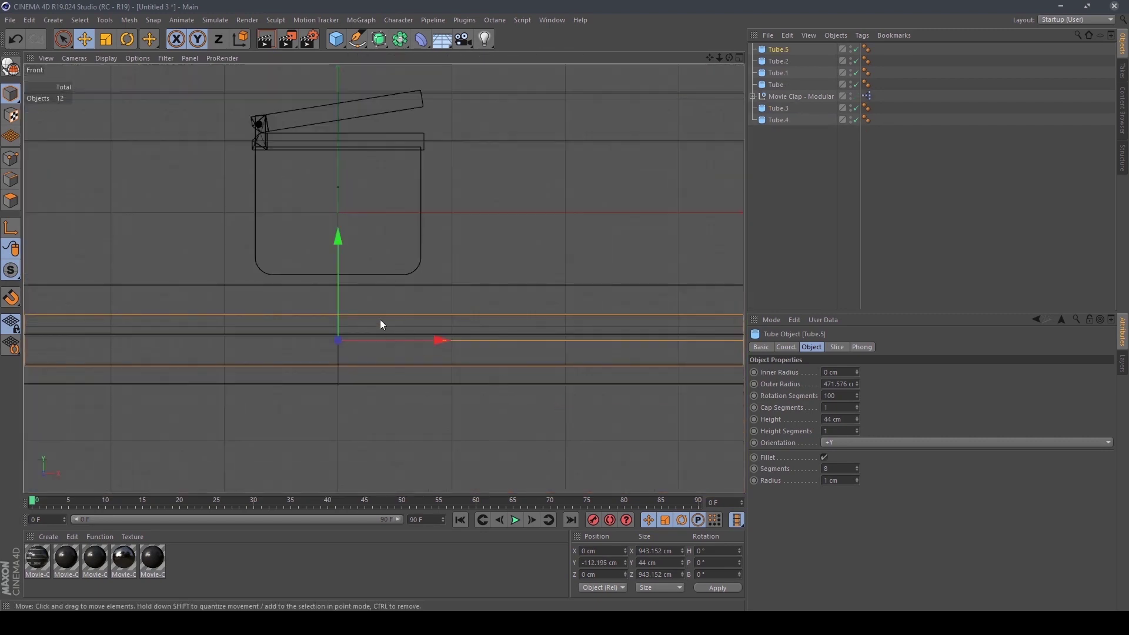
scroll(353, 294, "up", 2)
left_click_drag(323, 256, 349, 207)
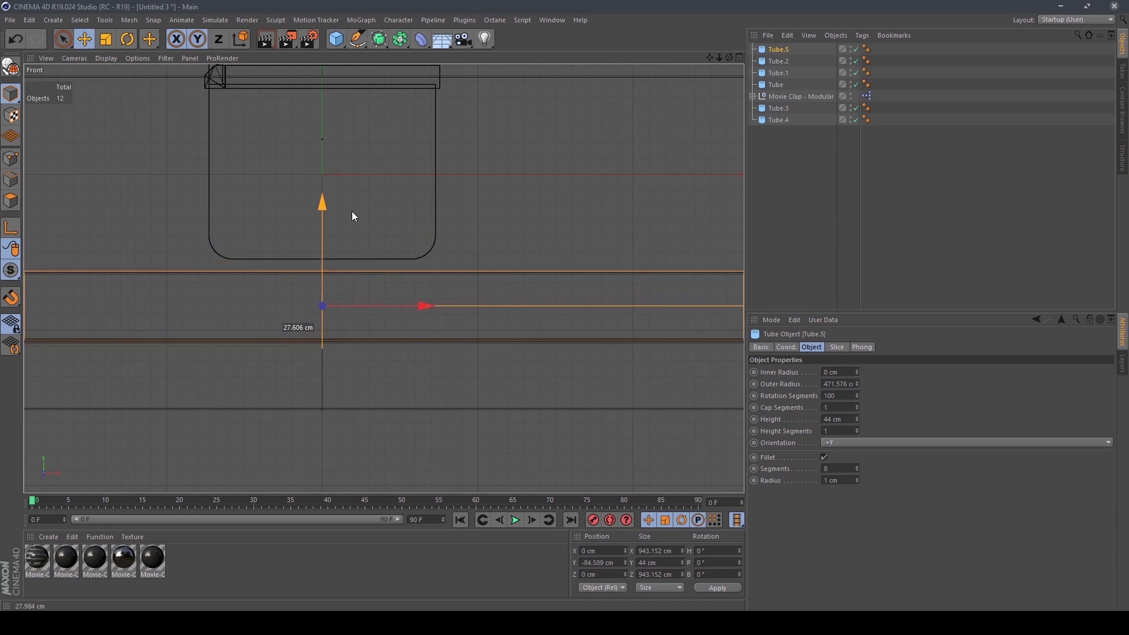
middle_click(426, 249)
Give Tube.5 a 300 cm outer radius and a 20 cm height
scroll(427, 249, "up", 1)
scroll(296, 178, "down", 7)
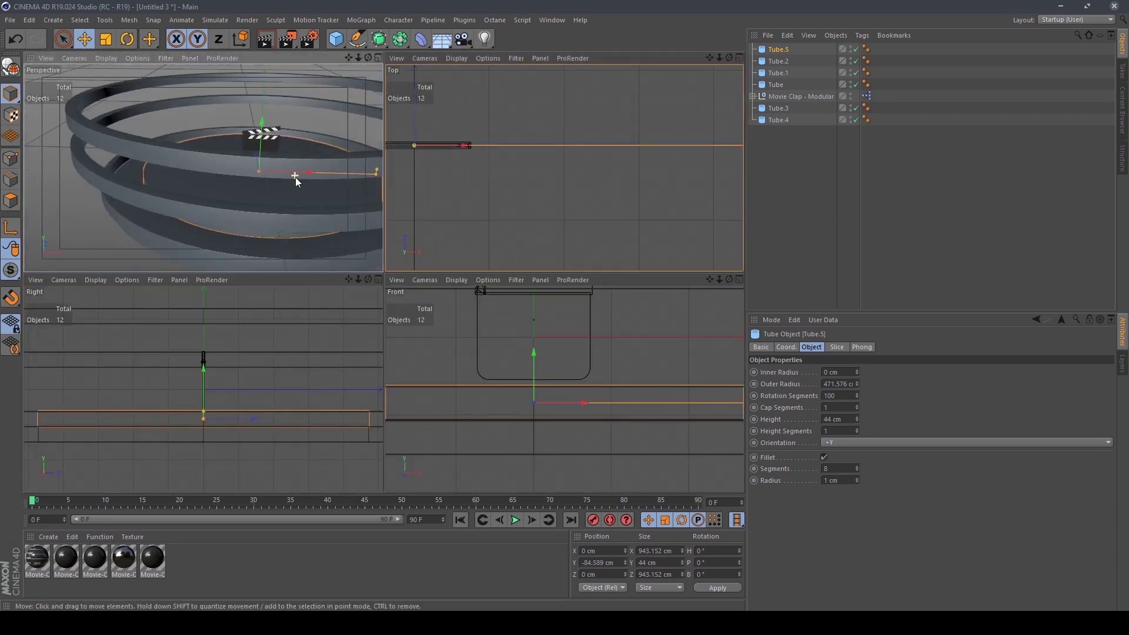
scroll(315, 250, "up", 5)
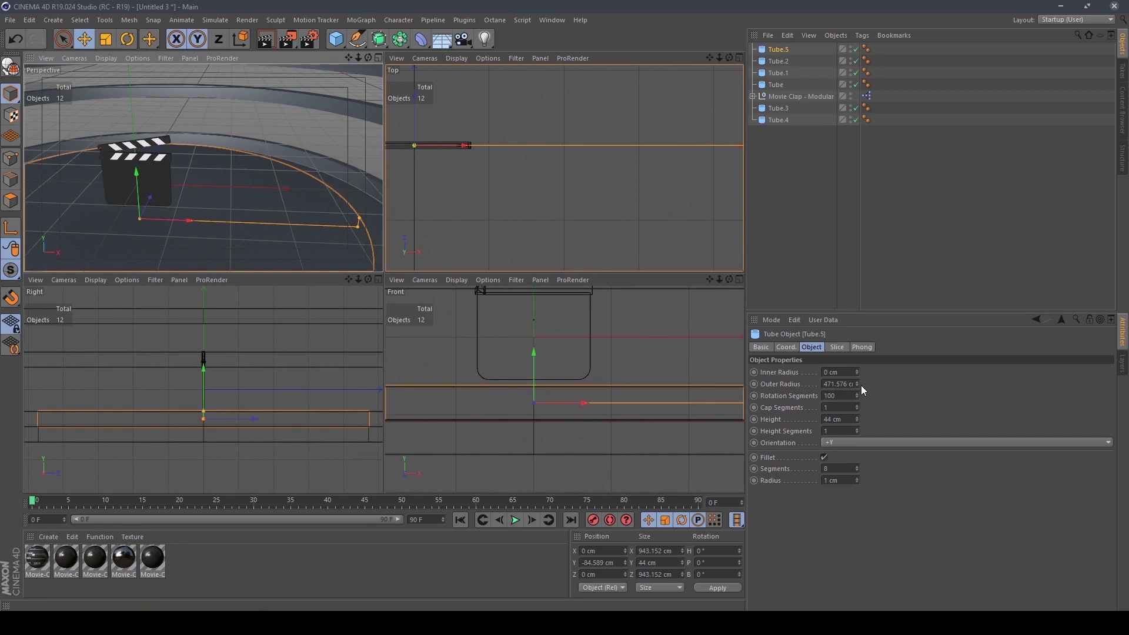
left_click_drag(856, 386, 766, 378)
type("300")
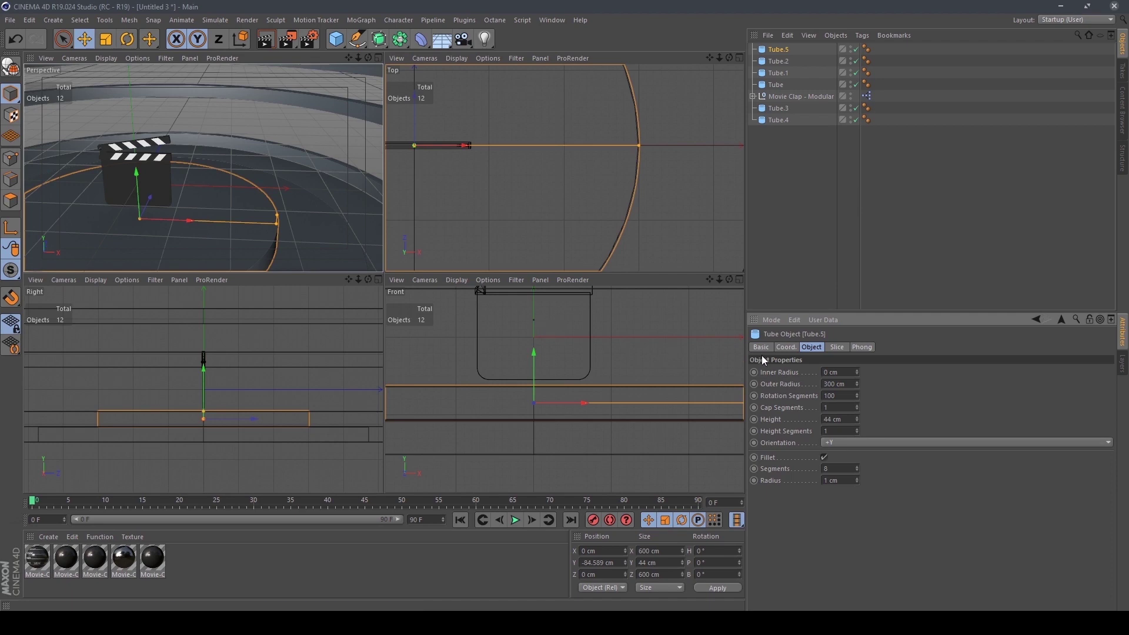
double_click(843, 421)
type("20")
key("Return")
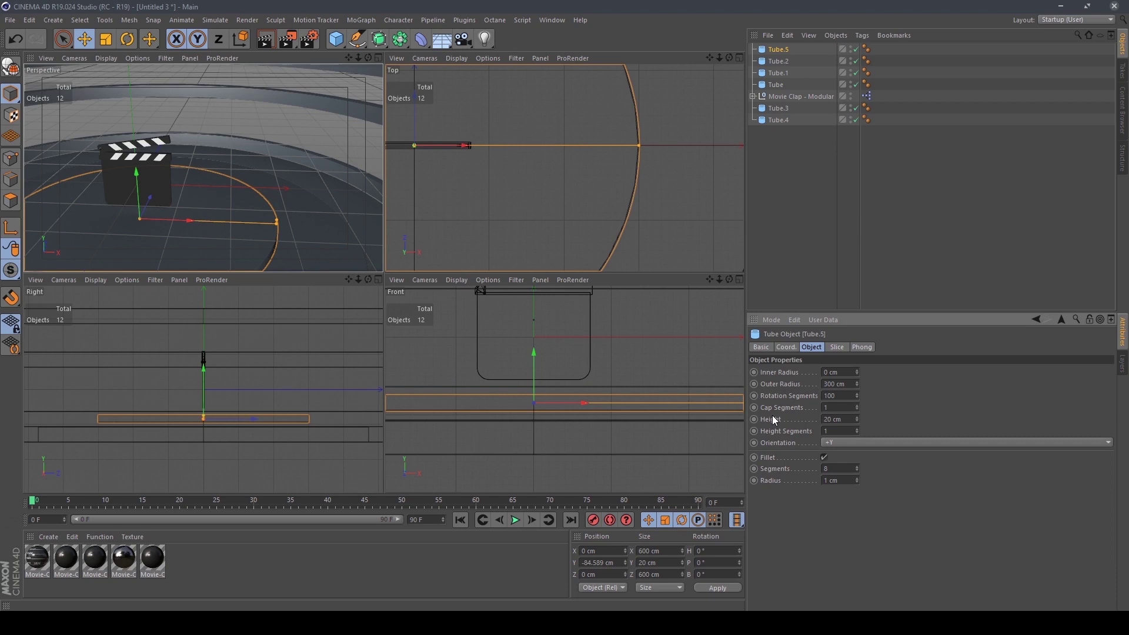
Lower Tube.5 to about -96.8 cm Y in the side view, then review it in perspective
middle_click(278, 417)
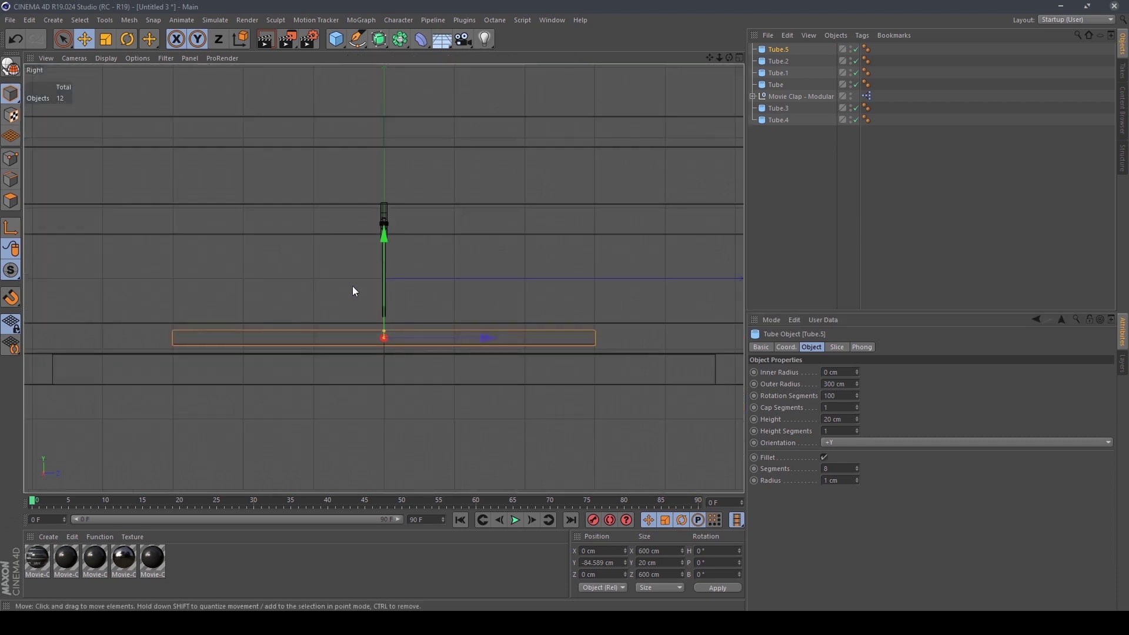
scroll(352, 286, "up", 3)
scroll(467, 294, "up", 2)
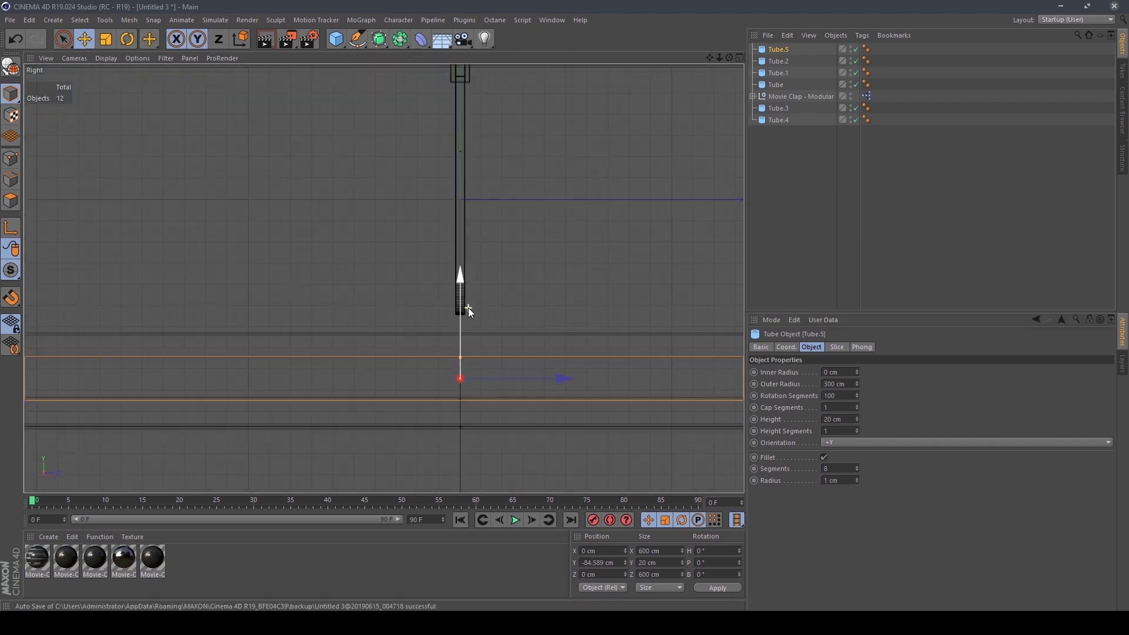
left_click_drag(464, 283, 475, 301)
middle_click(477, 301)
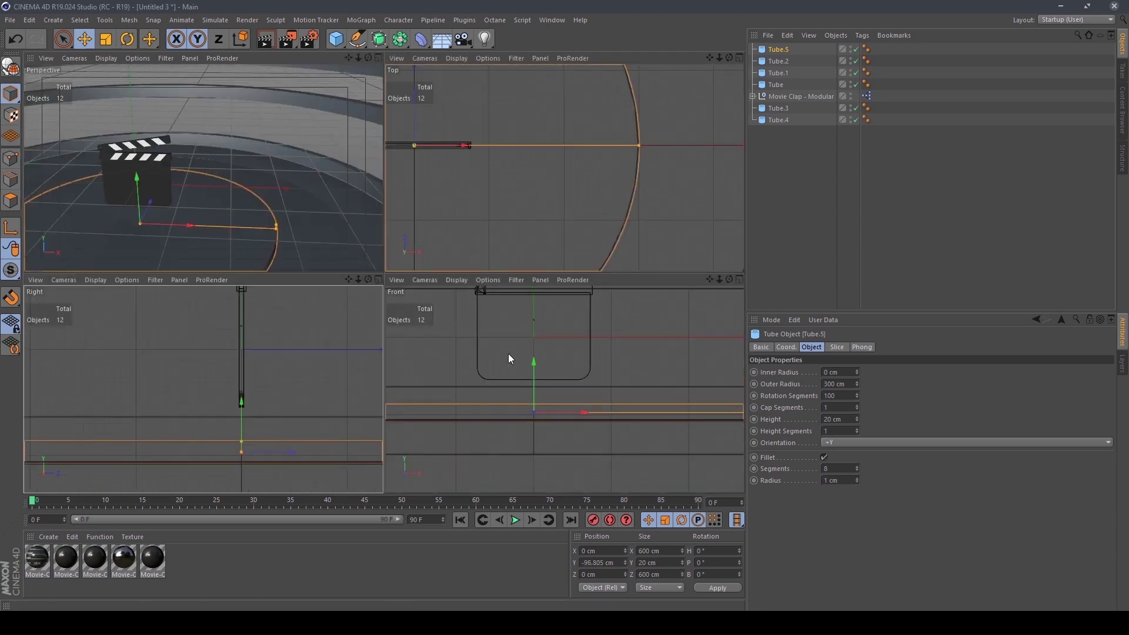
middle_click(219, 212)
scroll(351, 325, "down", 8)
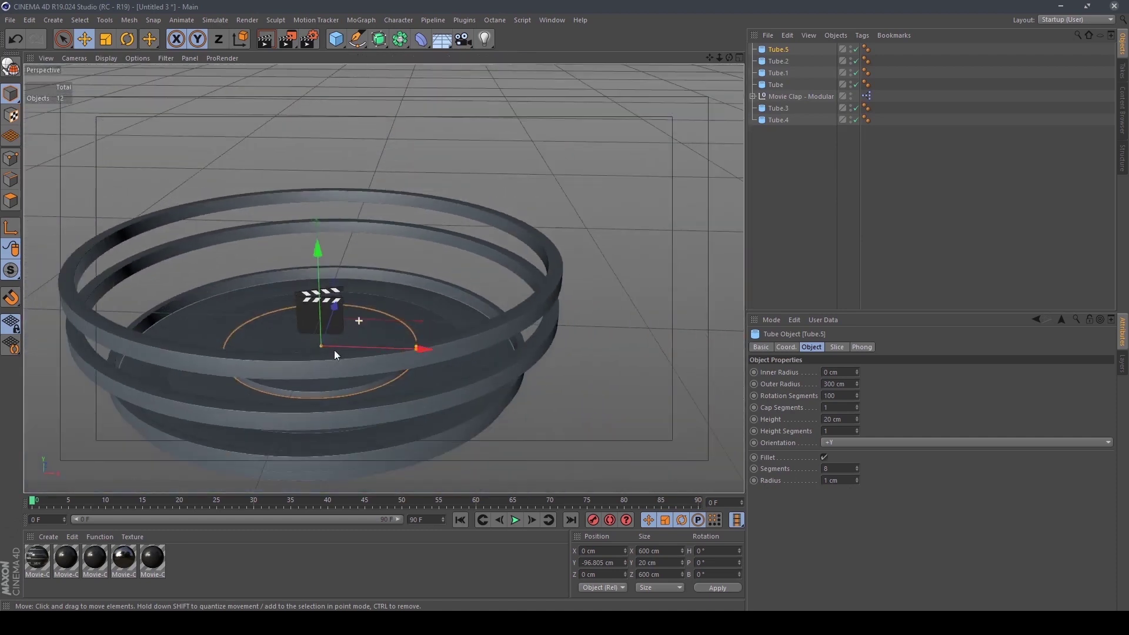
scroll(327, 370, "up", 5)
left_click_drag(389, 401, 447, 360, "alt")
scroll(421, 388, "up", 6)
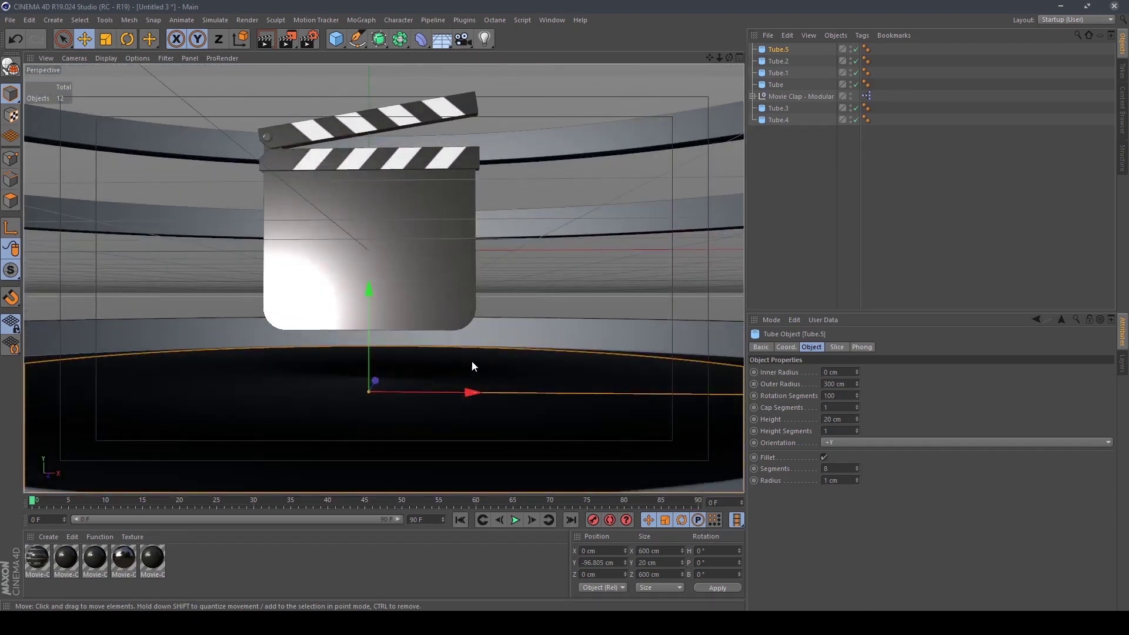
Duplicate Tube.4 as Tube.6 and set its inner radius to 300 cm
left_click(779, 120)
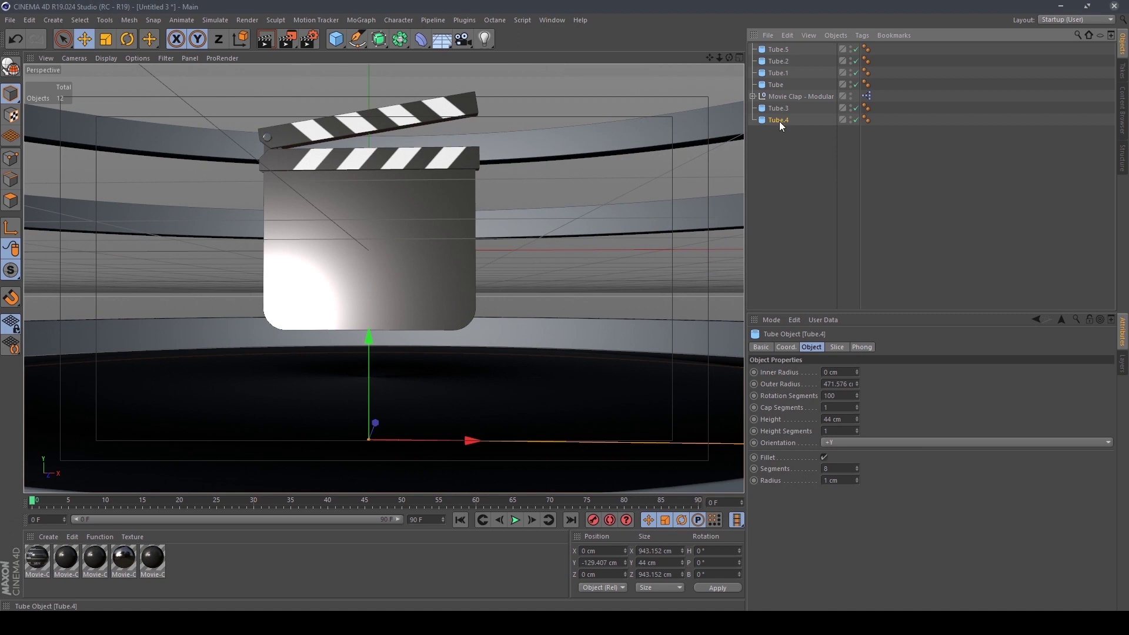
left_click_drag(779, 121, 782, 137, "ctrl")
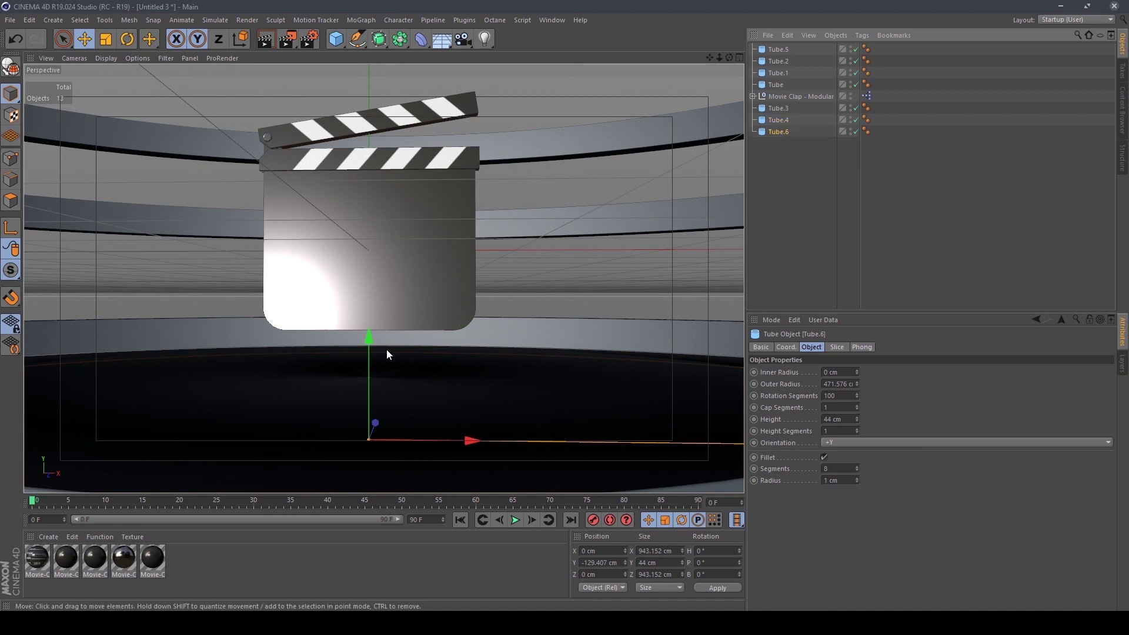
middle_click(433, 358)
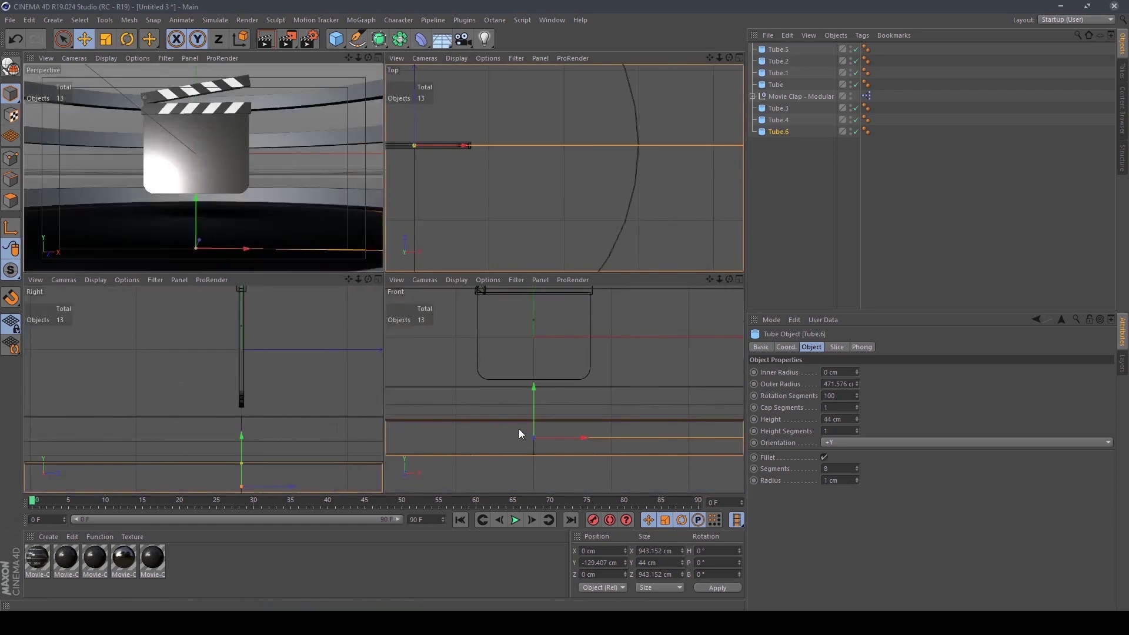
scroll(518, 428, "up", 5)
middle_click_drag(513, 426, 542, 424, "alt")
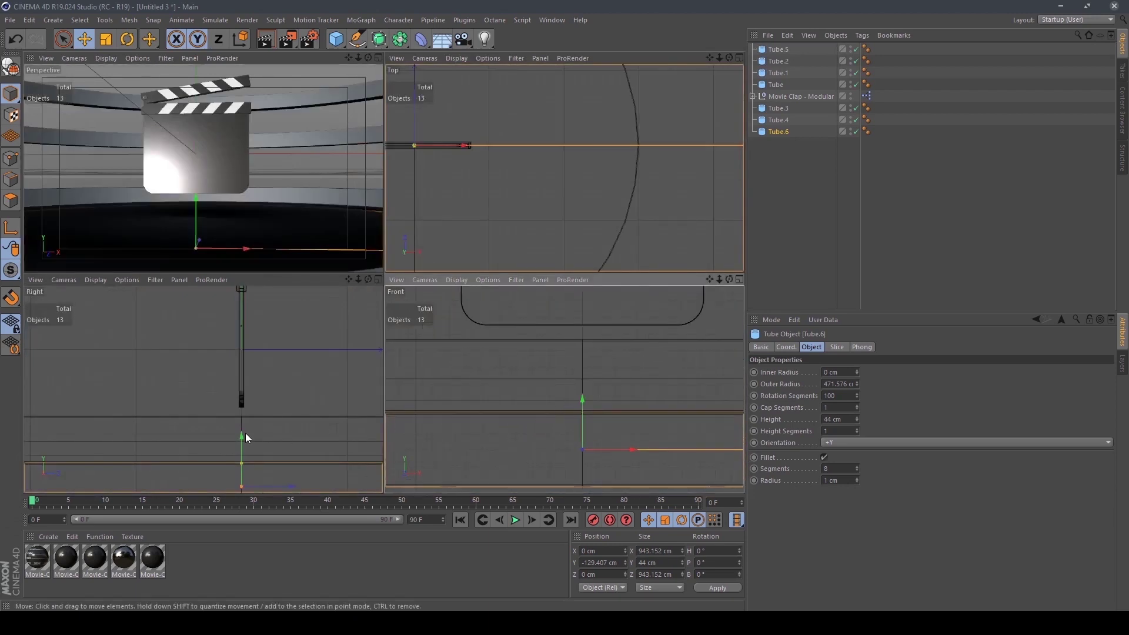
left_click_drag(242, 435, 252, 390)
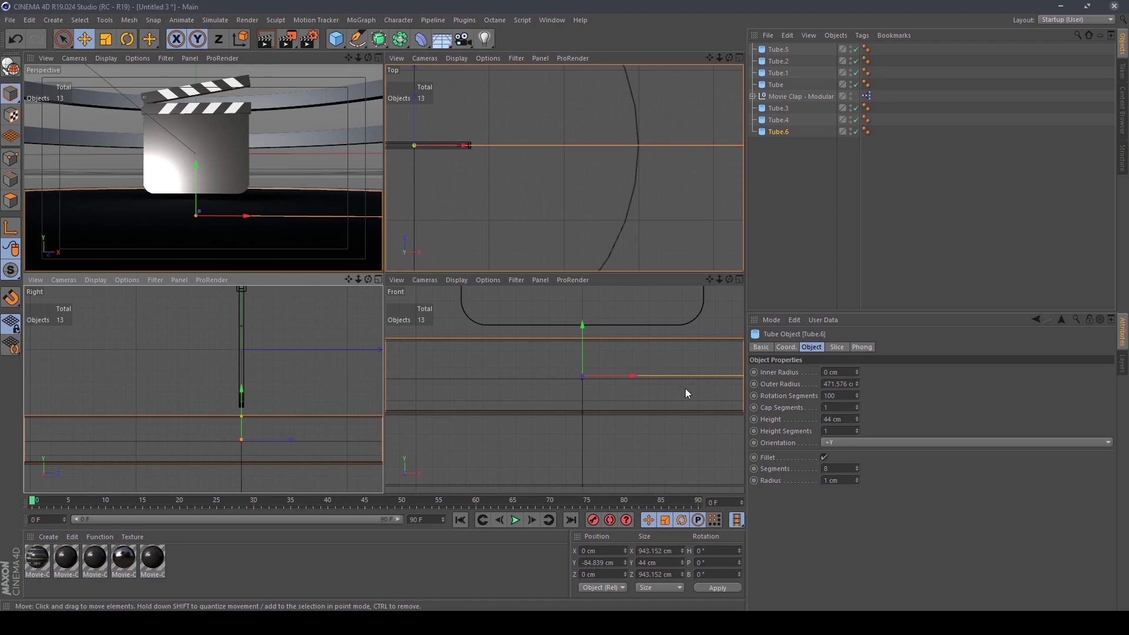
double_click(846, 372)
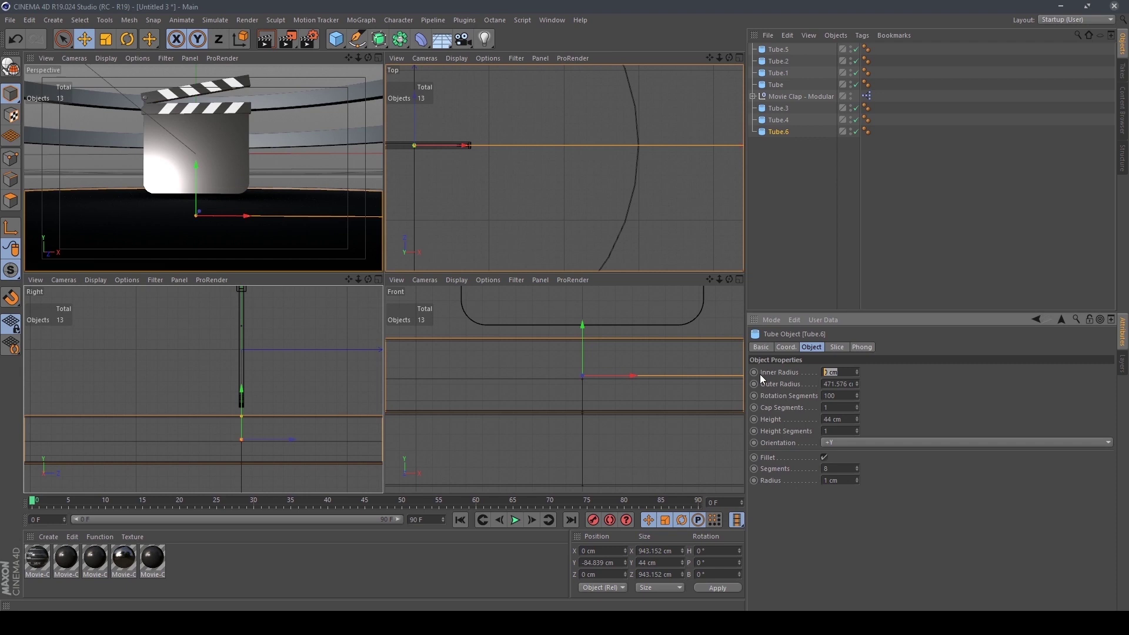
type("300")
key("Return")
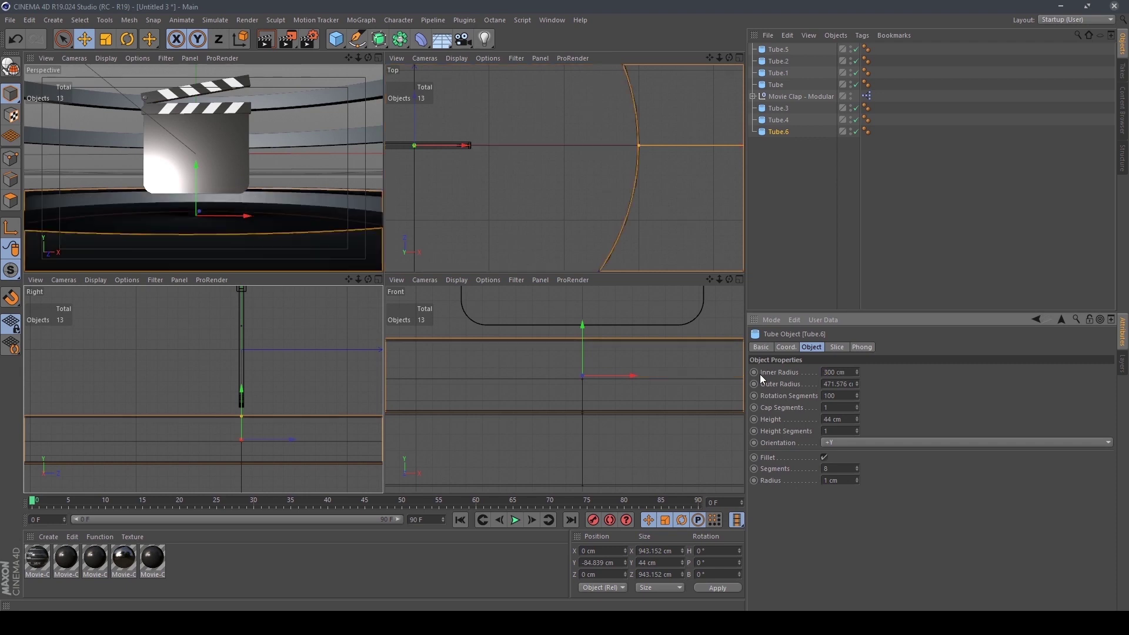
Move Tube.6 down to about -123.5 cm Y, just beneath the stage disc
middle_click(261, 190)
scroll(426, 268, "down", 10)
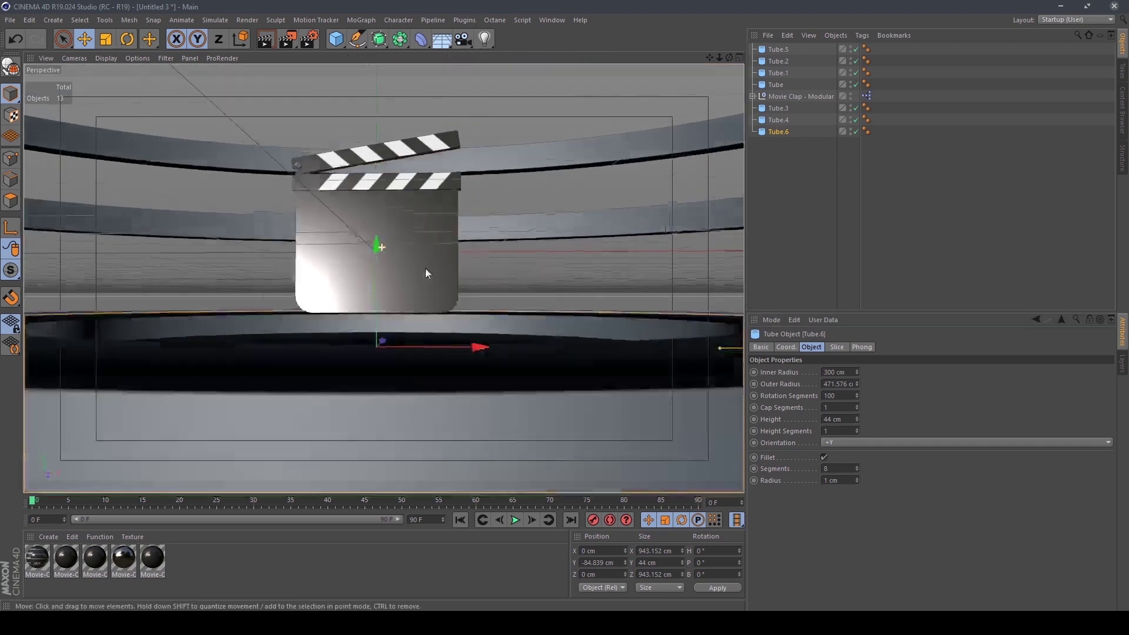
left_click_drag(469, 253, 464, 312, "alt")
right_click_drag(494, 383, 525, 402, "alt")
mouse_move(525, 401)
middle_mouse_down("alt")
mouse_move(492, 325)
mouse_move(510, 348)
mouse_move(556, 359)
middle_mouse_up("alt")
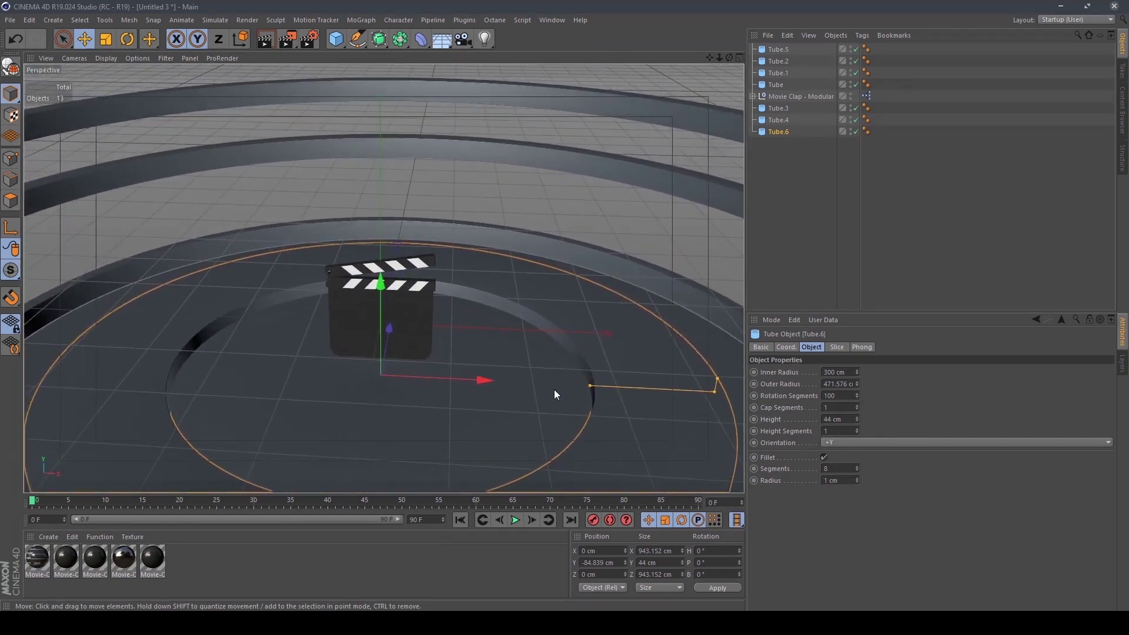
key("e")
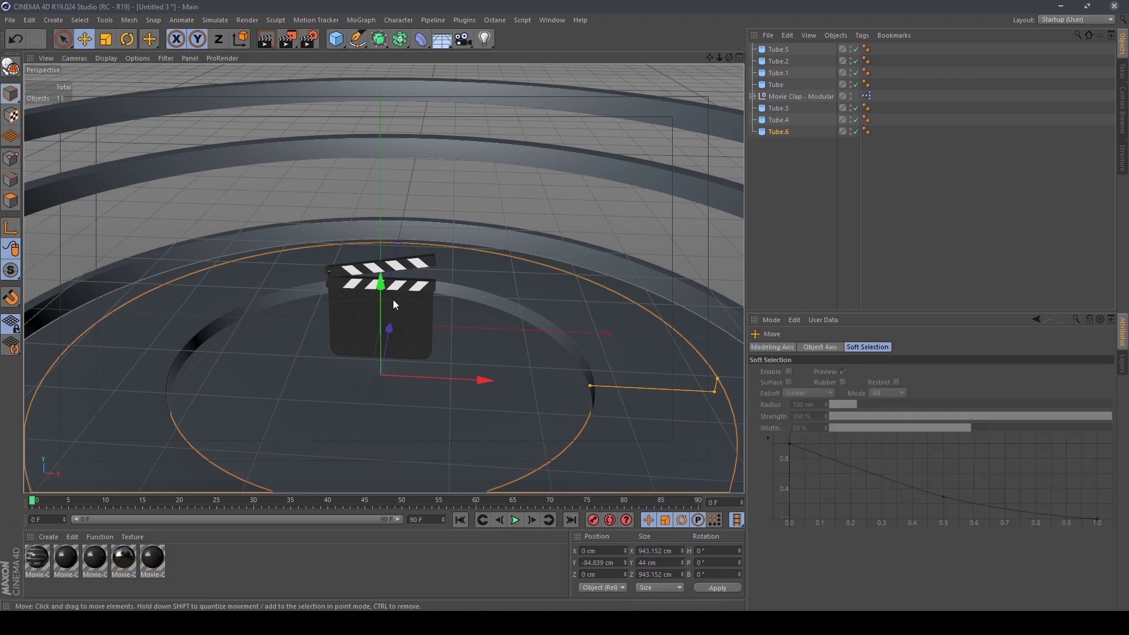
left_click_drag(388, 300, 391, 308)
left_click_drag(428, 397, 430, 285, "alt")
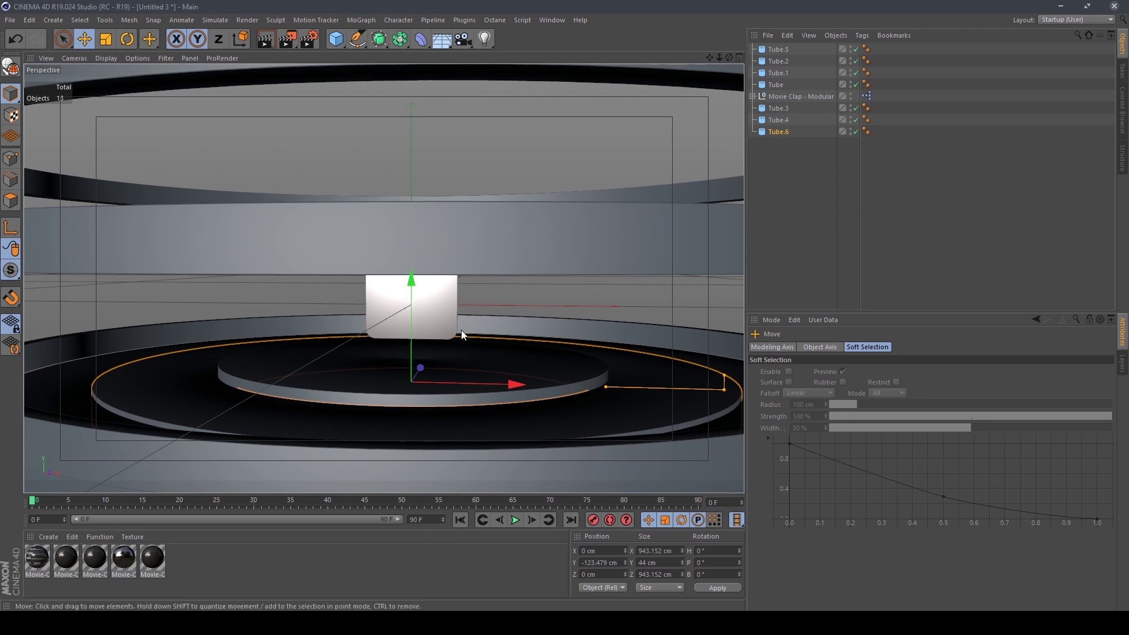
left_click(566, 622)
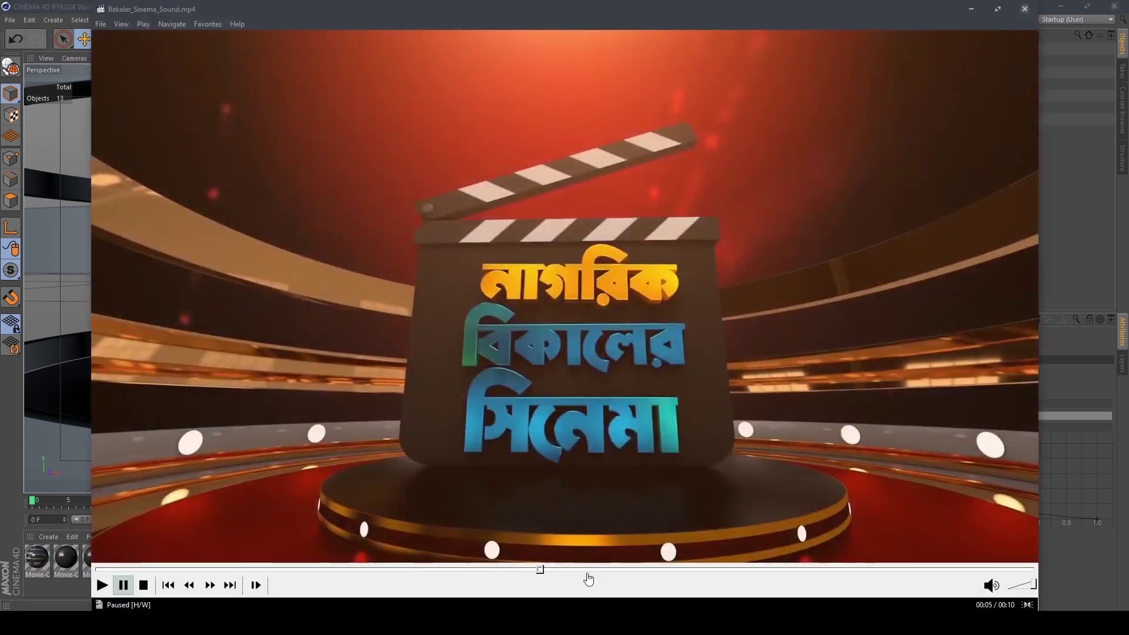
left_click_drag(538, 571, 613, 568)
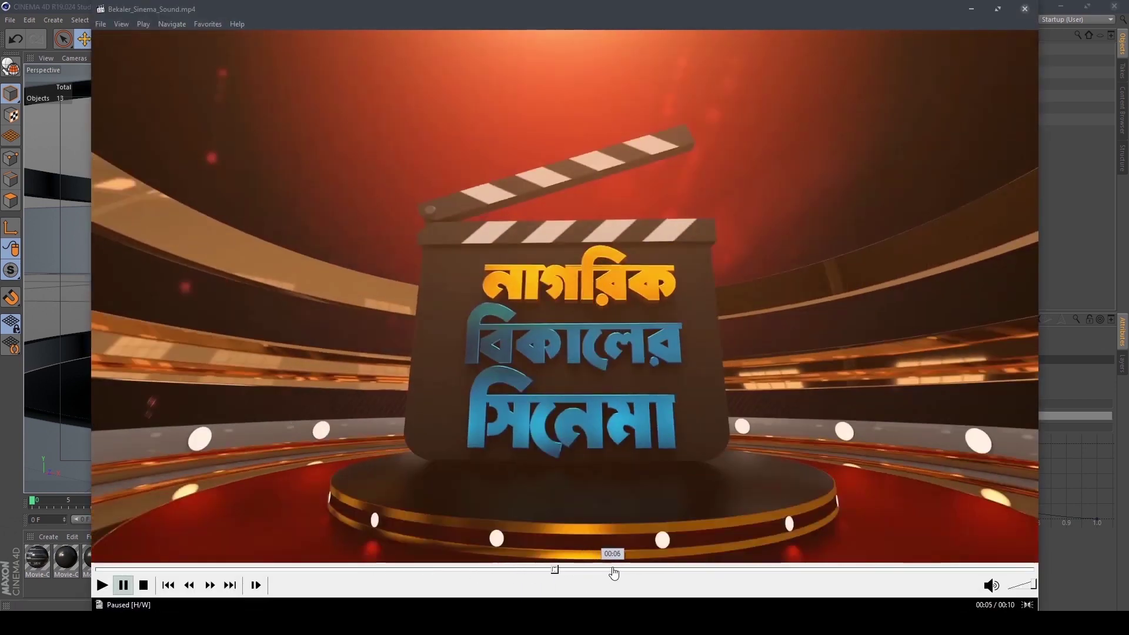
left_click(646, 569)
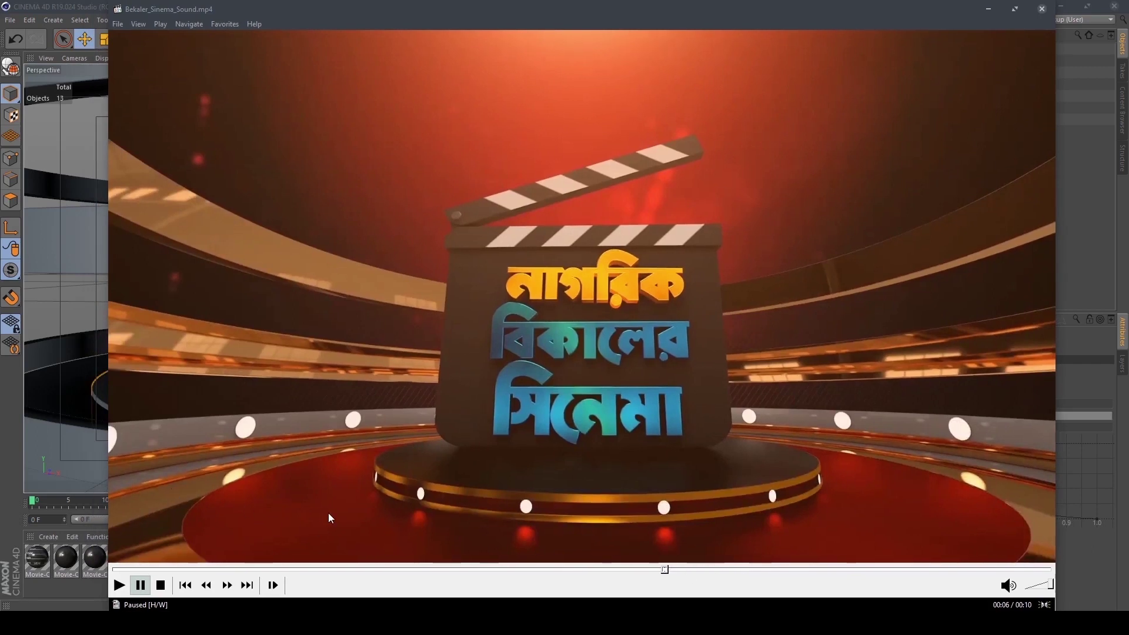
left_click(93, 232)
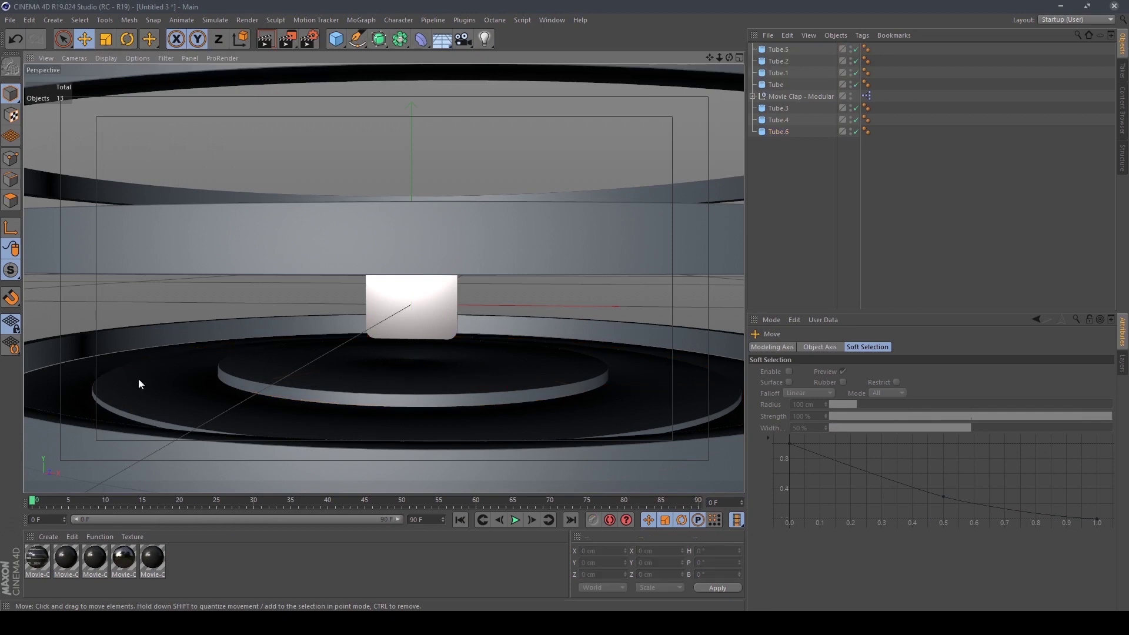
left_click_drag(139, 384, 187, 352, "alt")
left_click(164, 335)
left_click(213, 366)
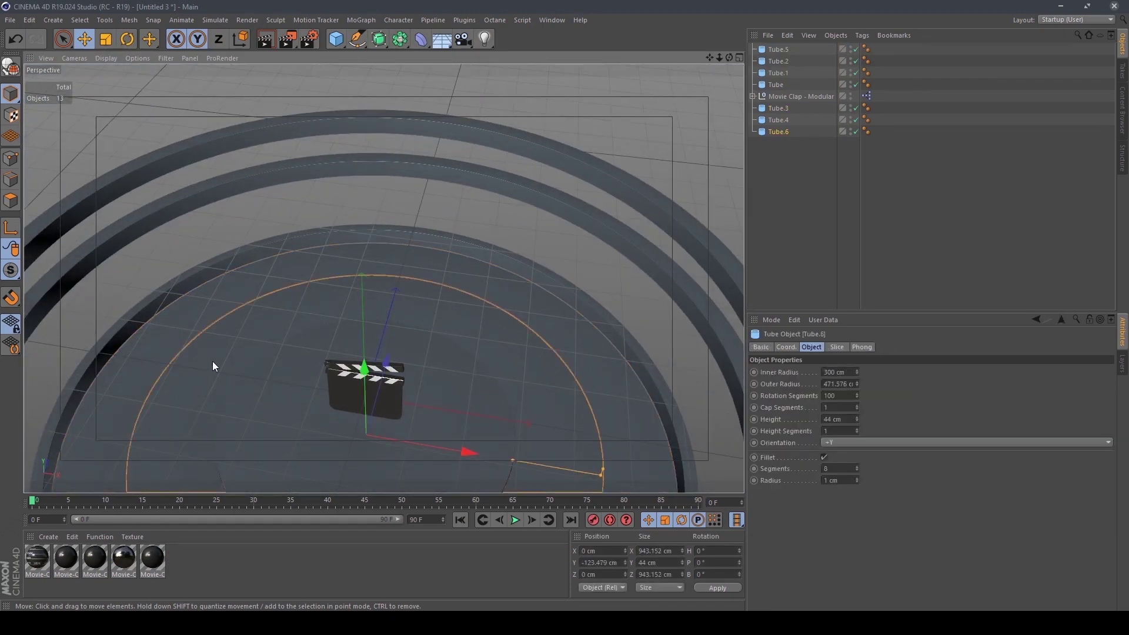
left_click(562, 623)
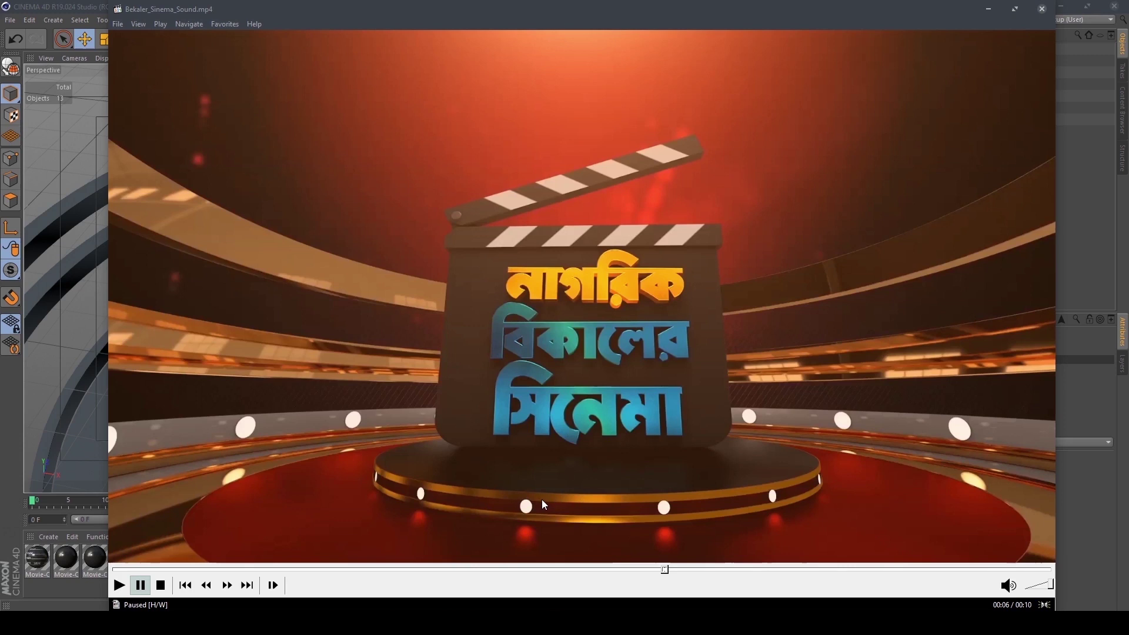
left_click(991, 10)
middle_click_drag(458, 428, 440, 273, "alt")
scroll(416, 320, "up", 4)
left_click_drag(425, 322, 413, 292, "alt")
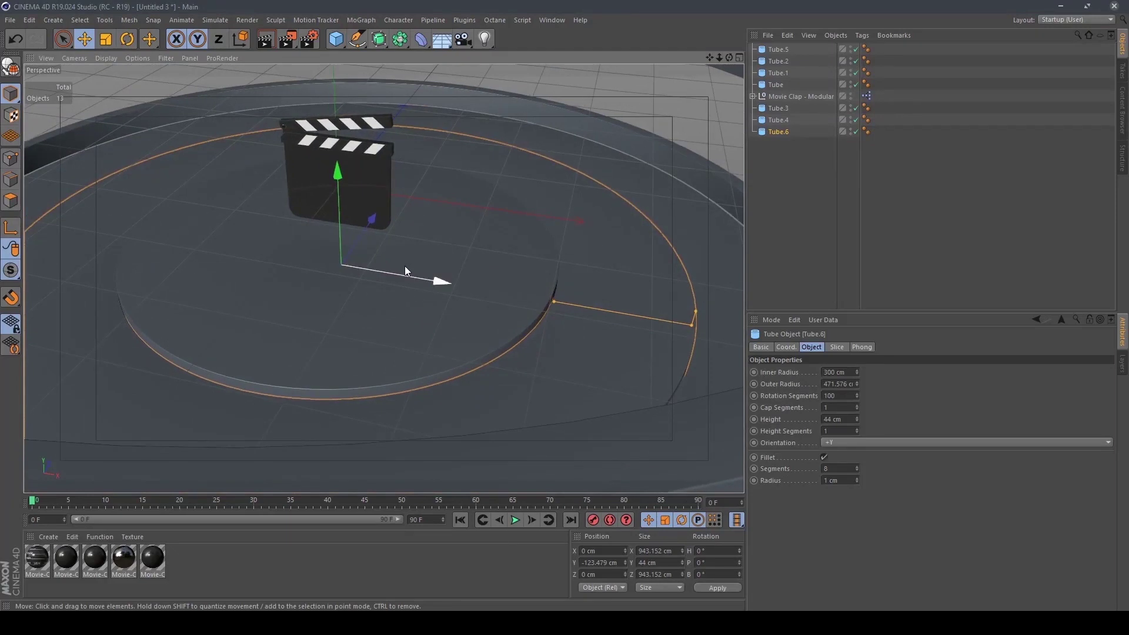
Set Tube.5's height to 30 cm and raise it about 15 cm
left_click(339, 366)
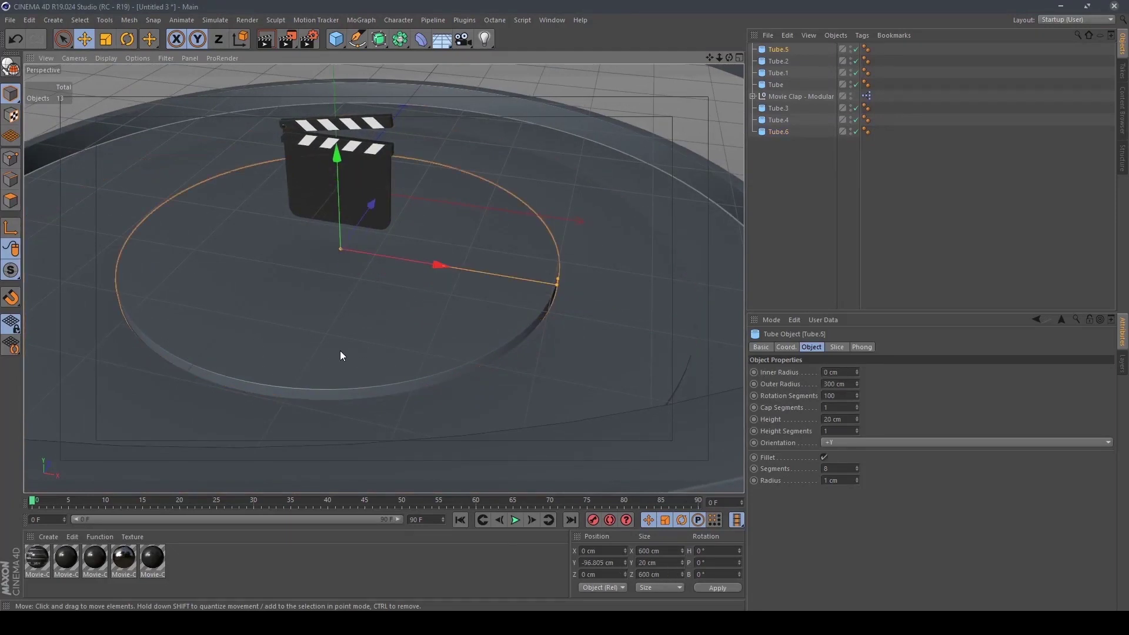
middle_click(409, 351)
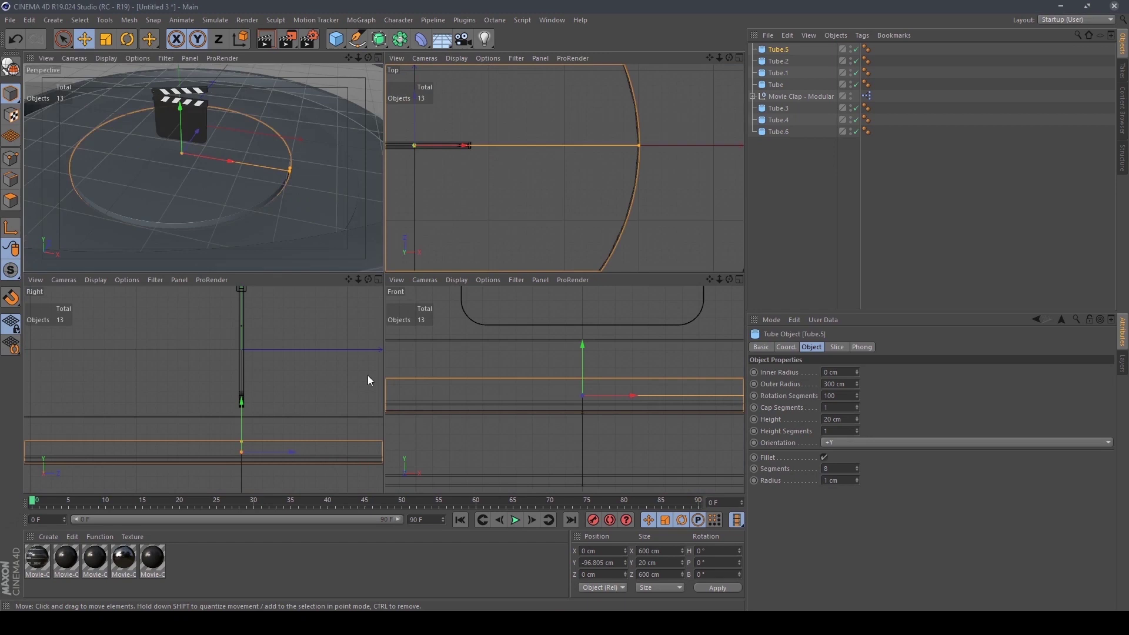
middle_click(262, 205)
scroll(380, 294, "up", 5)
left_click_drag(399, 274, 383, 254, "alt")
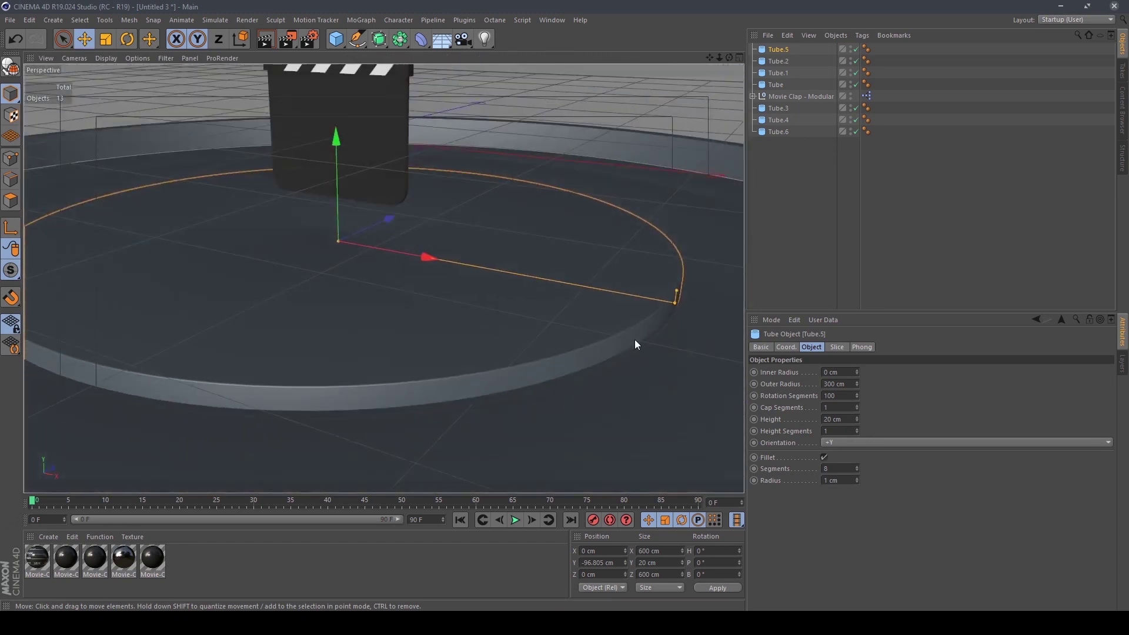
left_click_drag(853, 419, 817, 419)
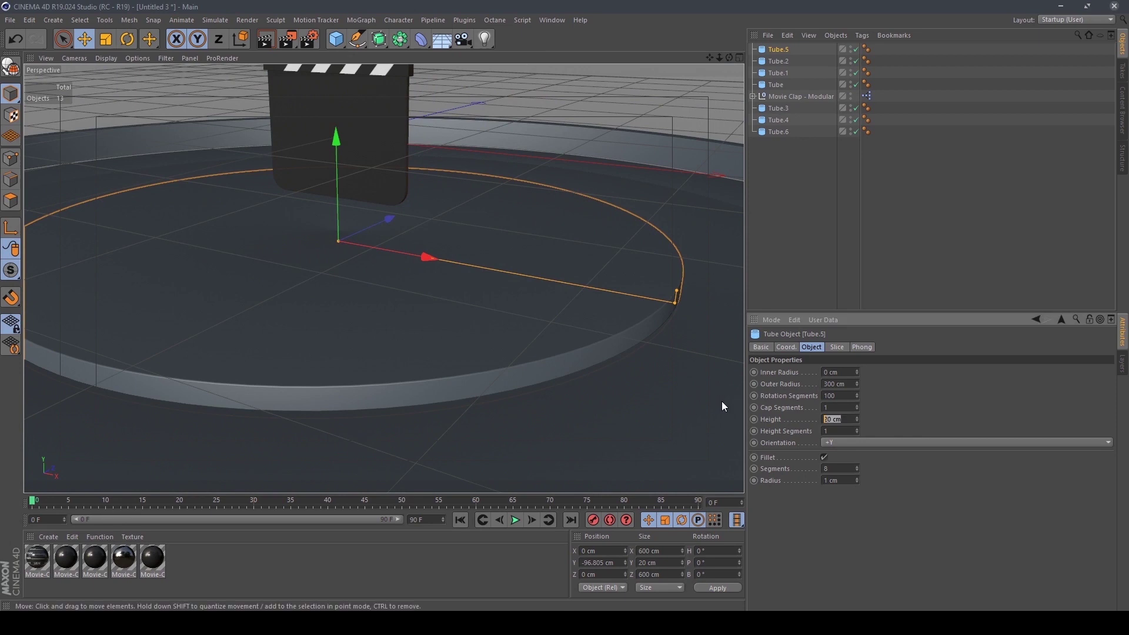
type("30")
key("Return")
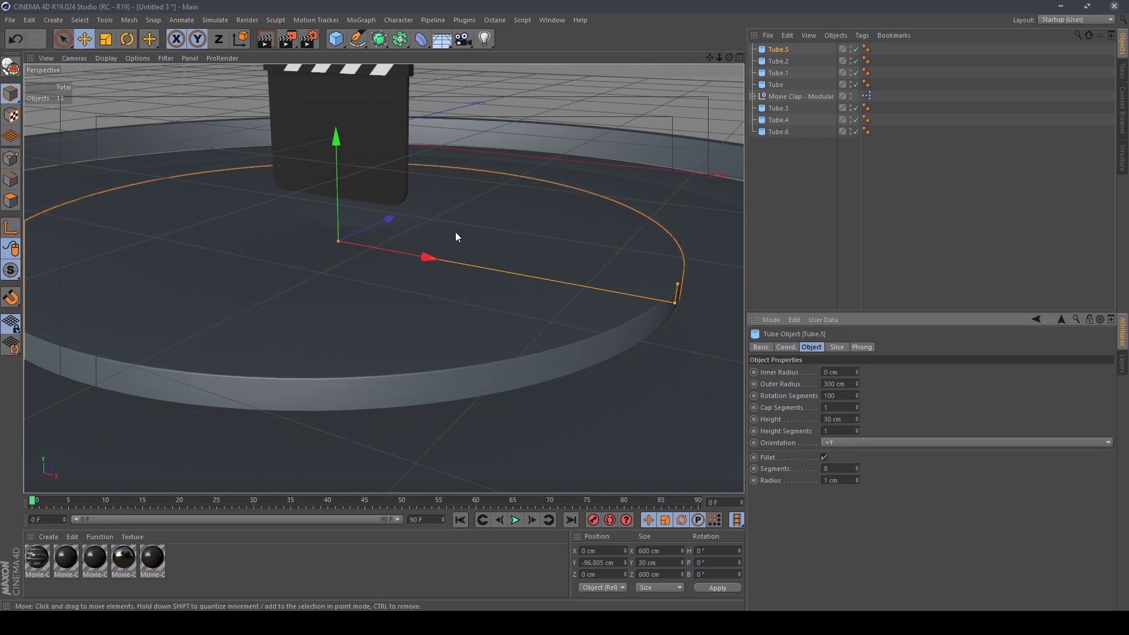
left_click_drag(343, 150, 343, 135)
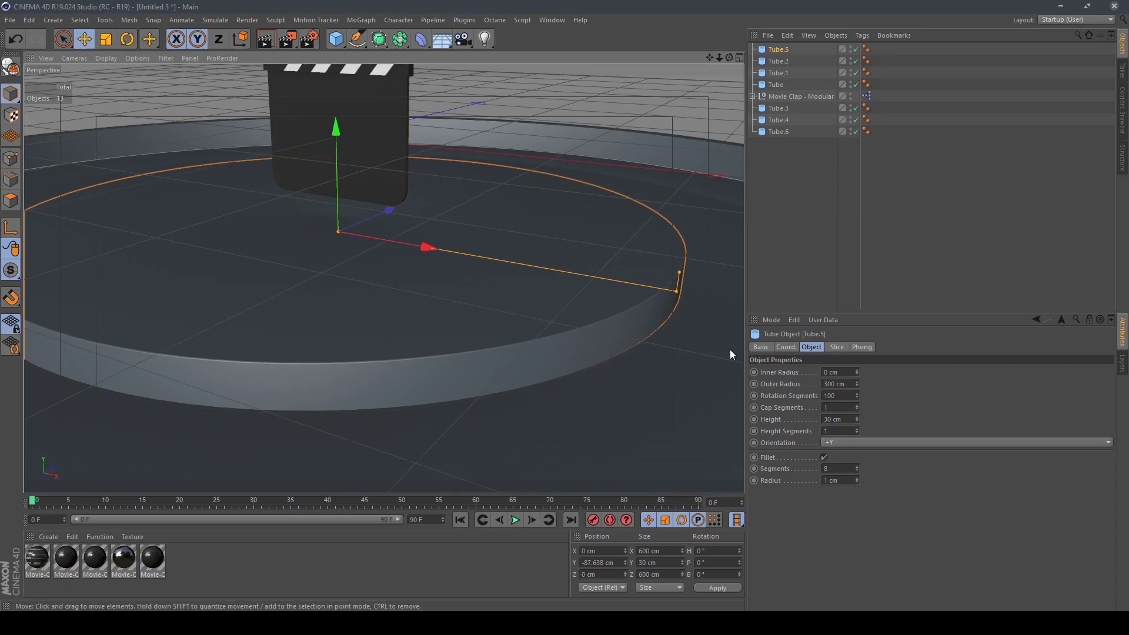
Change Tube.5's height to 35 cm and nudge it to about -88.3 cm Y
left_click(835, 418)
type("35")
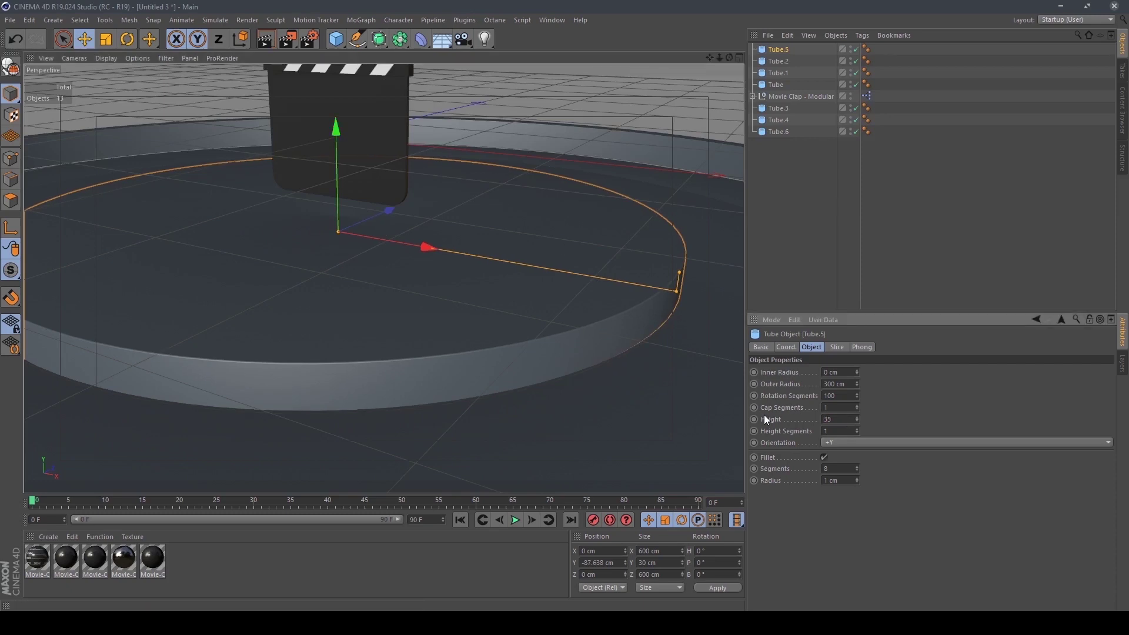
key("Return")
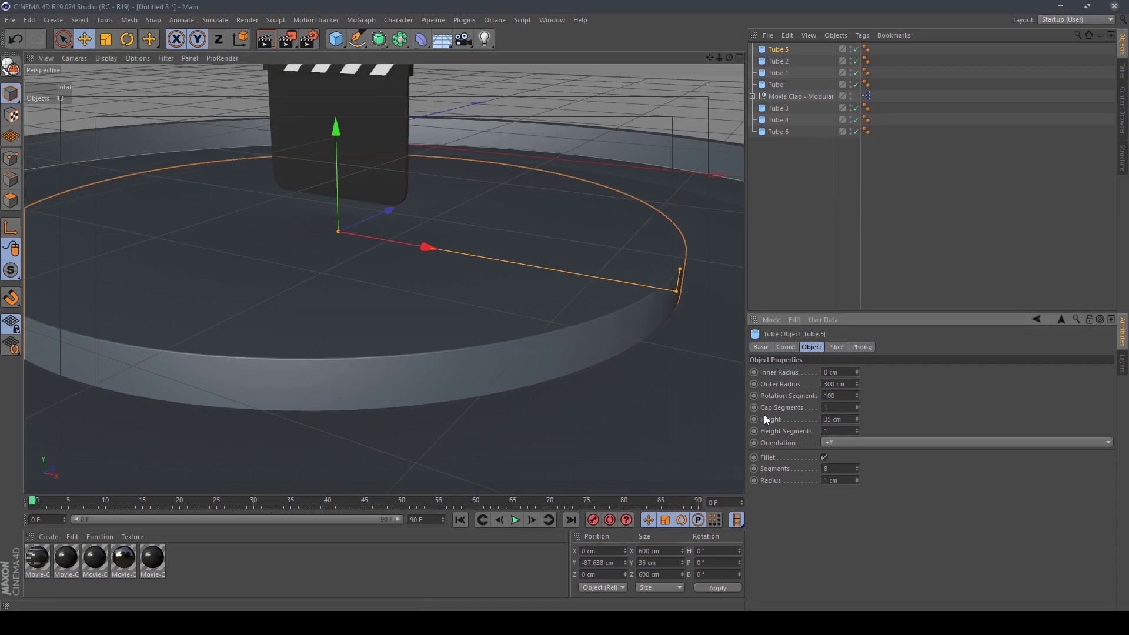
middle_click(413, 356)
left_click_drag(582, 330, 592, 332)
Select the Movie Clap - Modular clapperboard group
middle_click(237, 220)
scroll(351, 198, "down", 8)
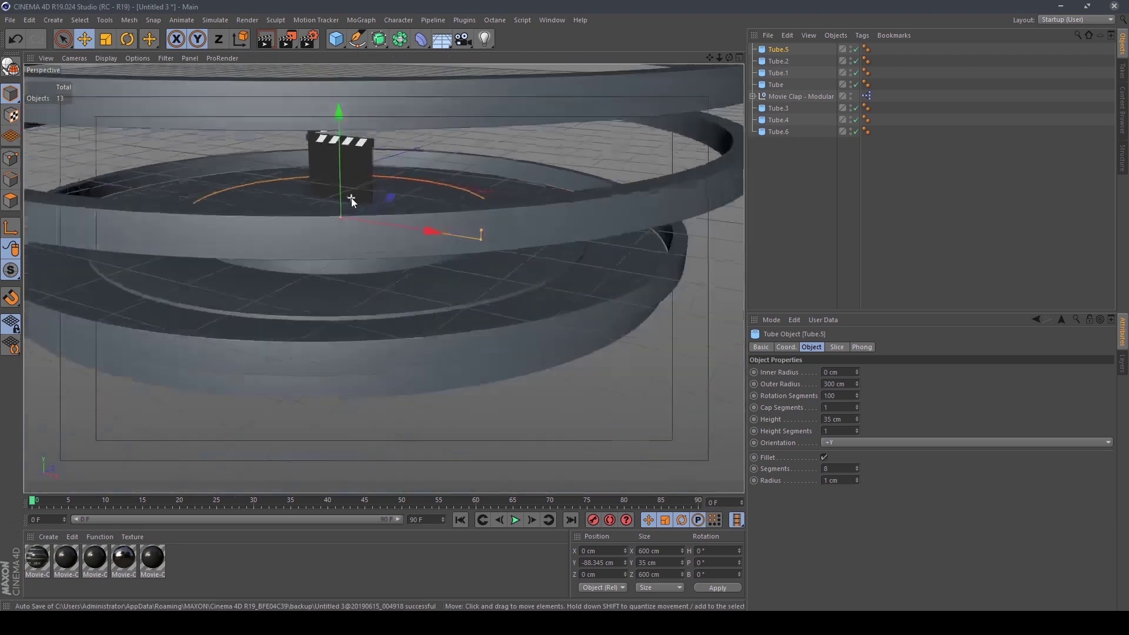
left_click_drag(323, 192, 387, 227, "alt")
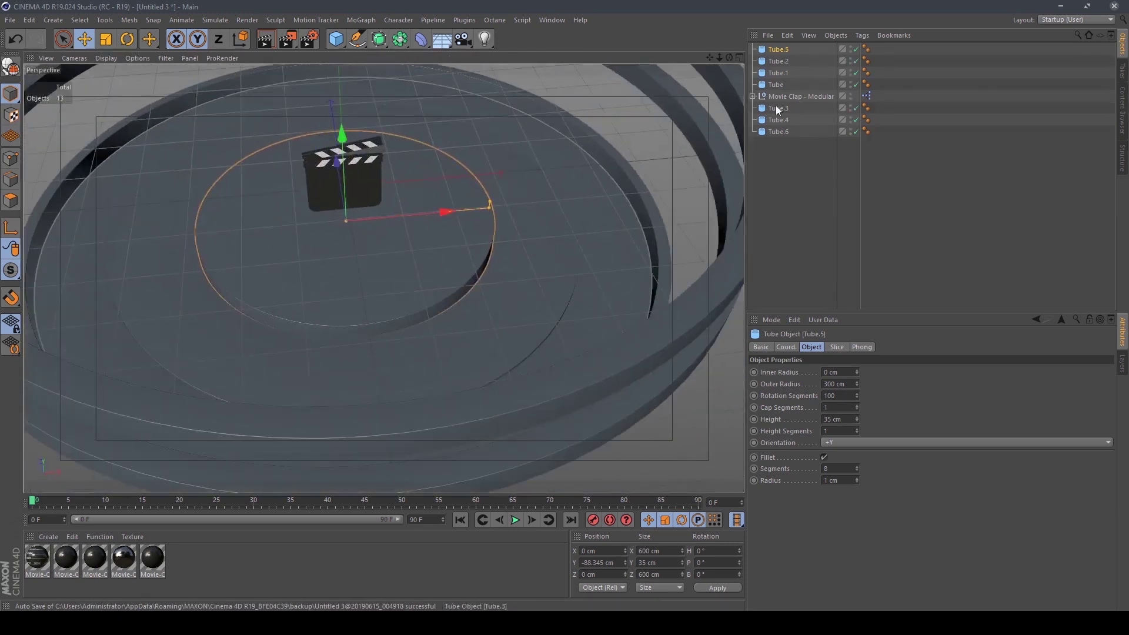
left_click(782, 97)
scroll(379, 129, "up", 3)
scroll(361, 231, "up", 4)
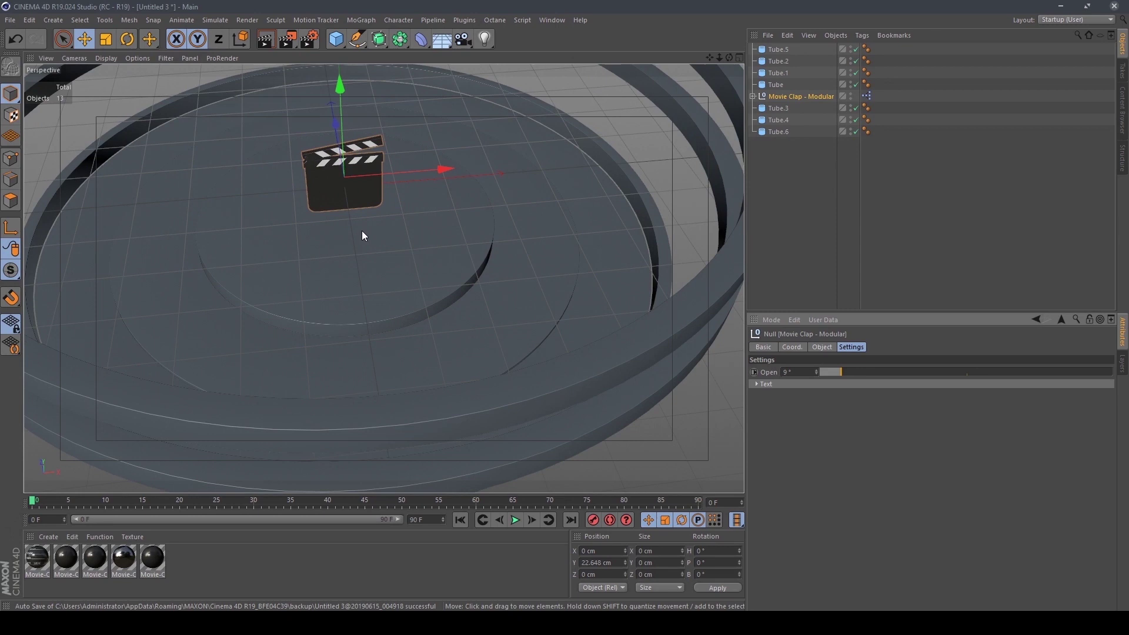
left_click_drag(360, 253, 348, 167, "alt")
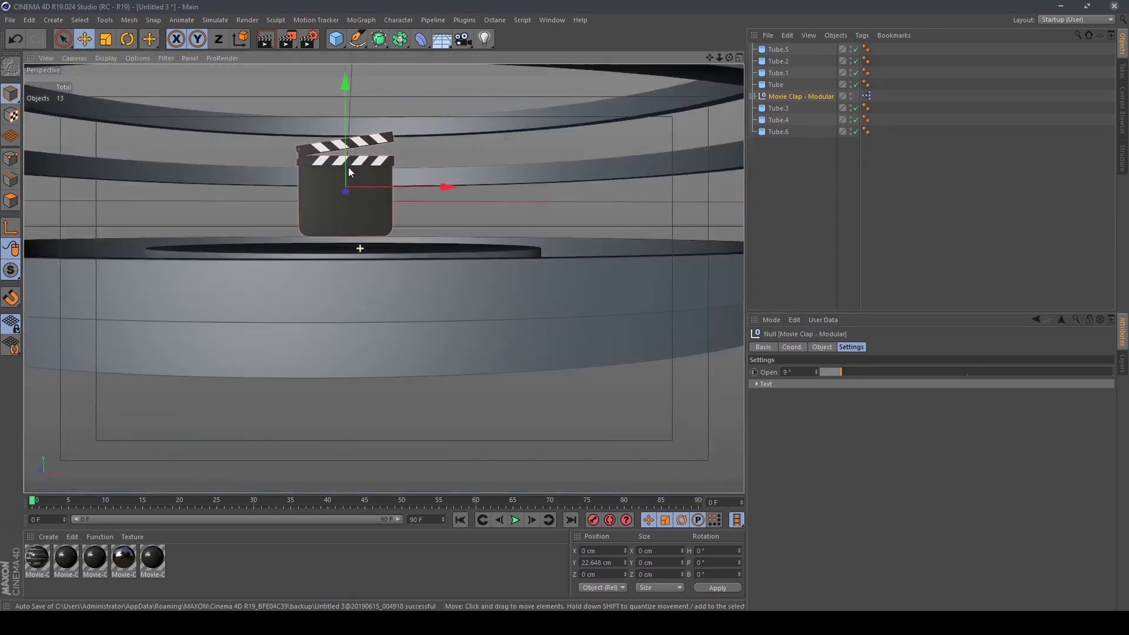
Lower the clapperboard along Y in the right and perspective views
middle_click(382, 258)
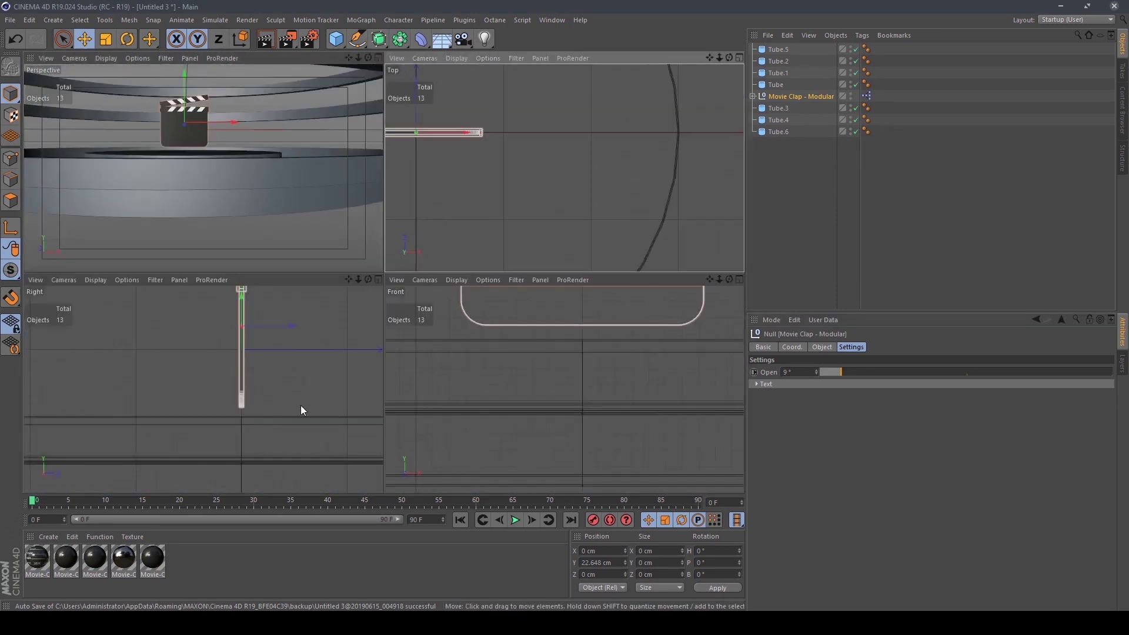
middle_click(272, 386)
scroll(345, 266, "up", 3)
scroll(323, 334, "up", 2)
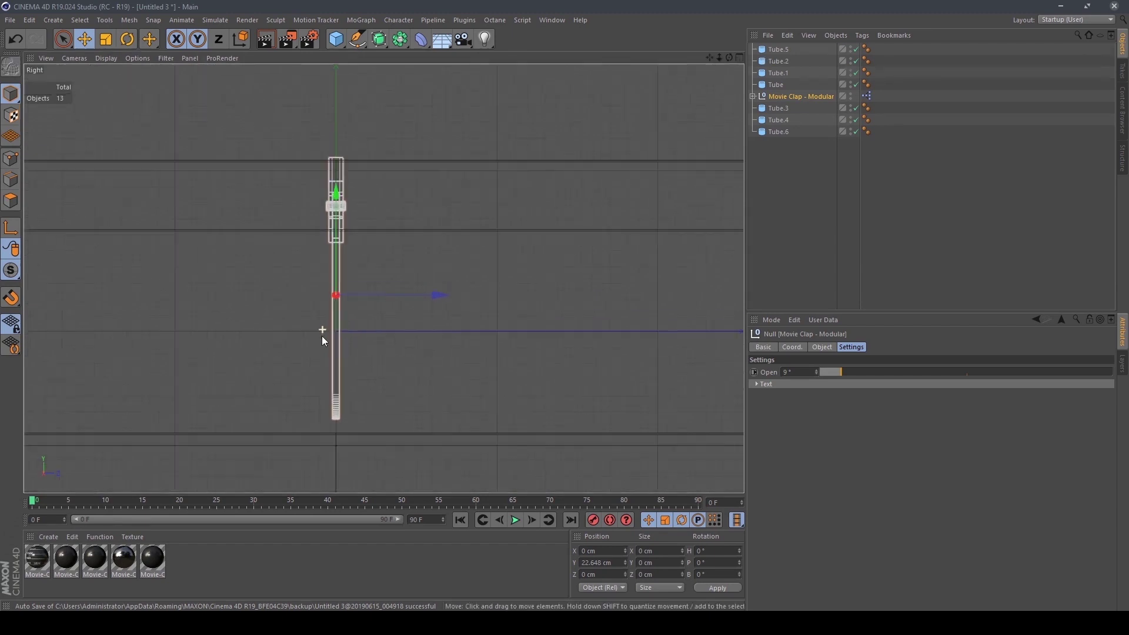
left_click_drag(340, 194, 348, 212)
middle_click(433, 257)
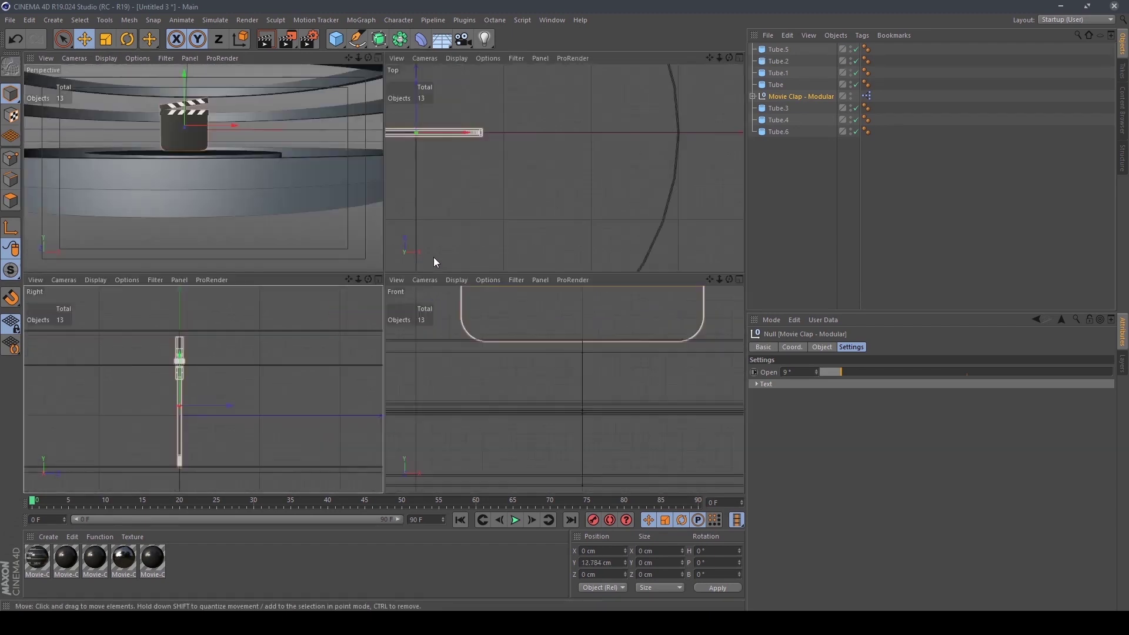
middle_click(175, 181)
scroll(316, 248, "up", 4)
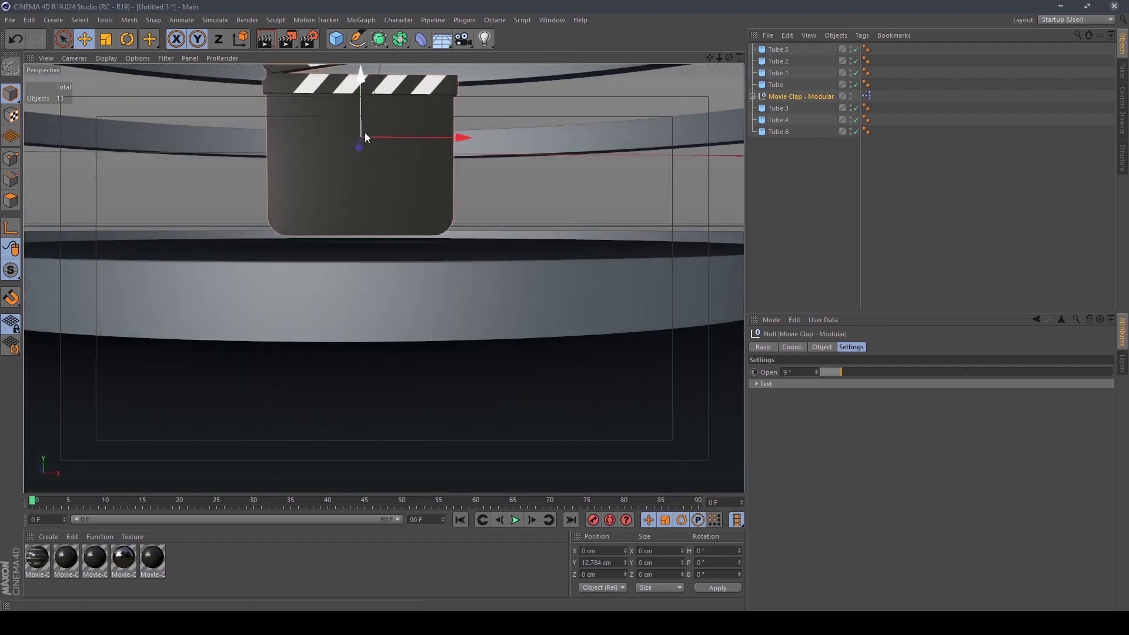
left_click_drag(361, 77, 366, 83)
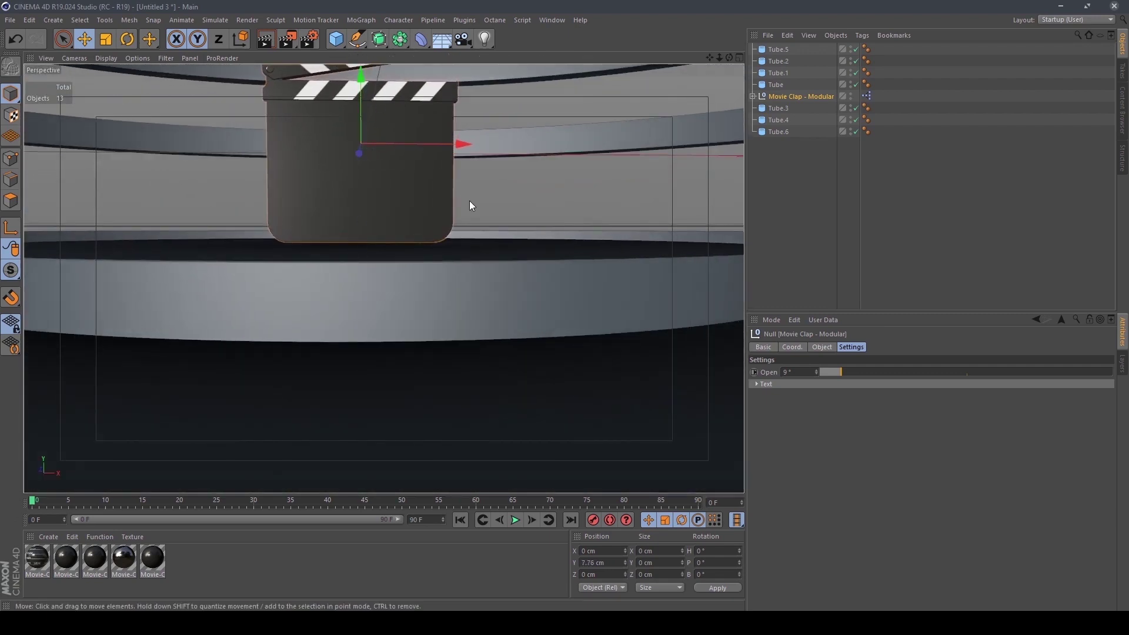
Settle the clapperboard onto the disc at about 6.868 cm Y in the front view
middle_click(469, 200)
middle_click(541, 384)
scroll(494, 330, "down", 3)
scroll(479, 288, "up", 4)
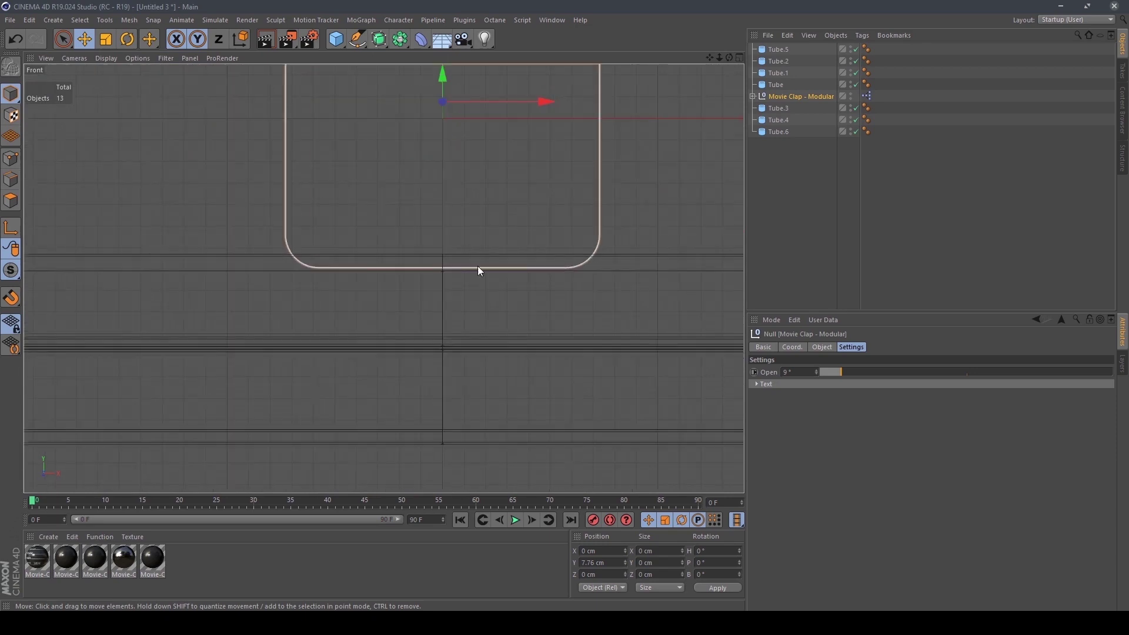
mouse_move(446, 71)
left_mouse_down()
mouse_move(453, 107)
mouse_move(450, 73)
left_mouse_up()
Review the stage from above and select the large stage disc
middle_click(523, 226)
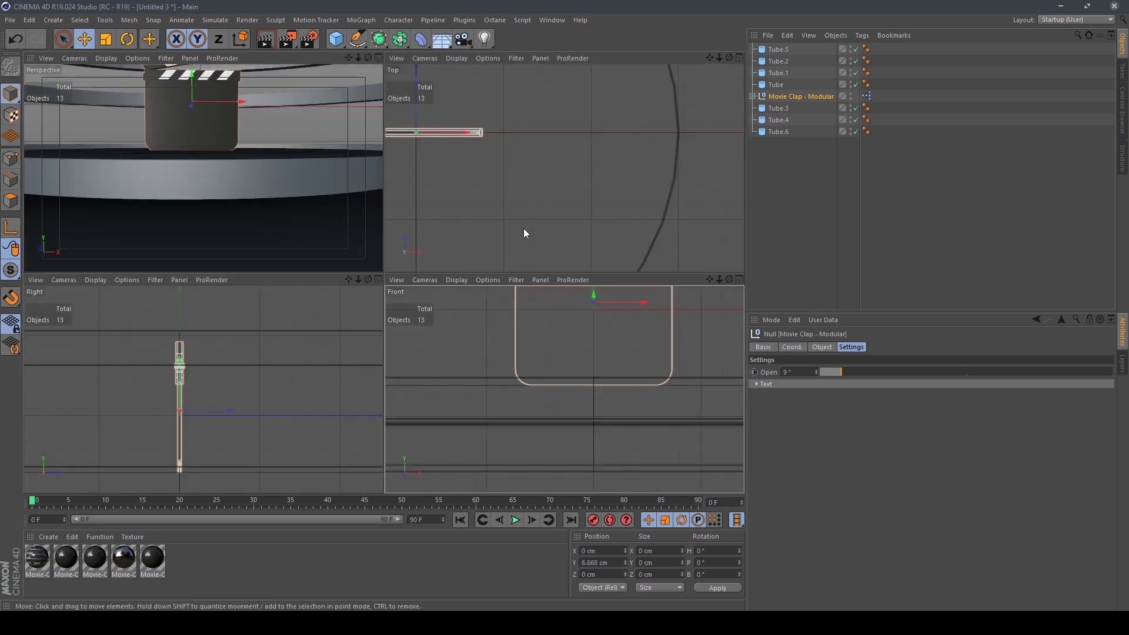
scroll(175, 147, "up", 5)
left_click_drag(217, 165, 211, 187, "alt")
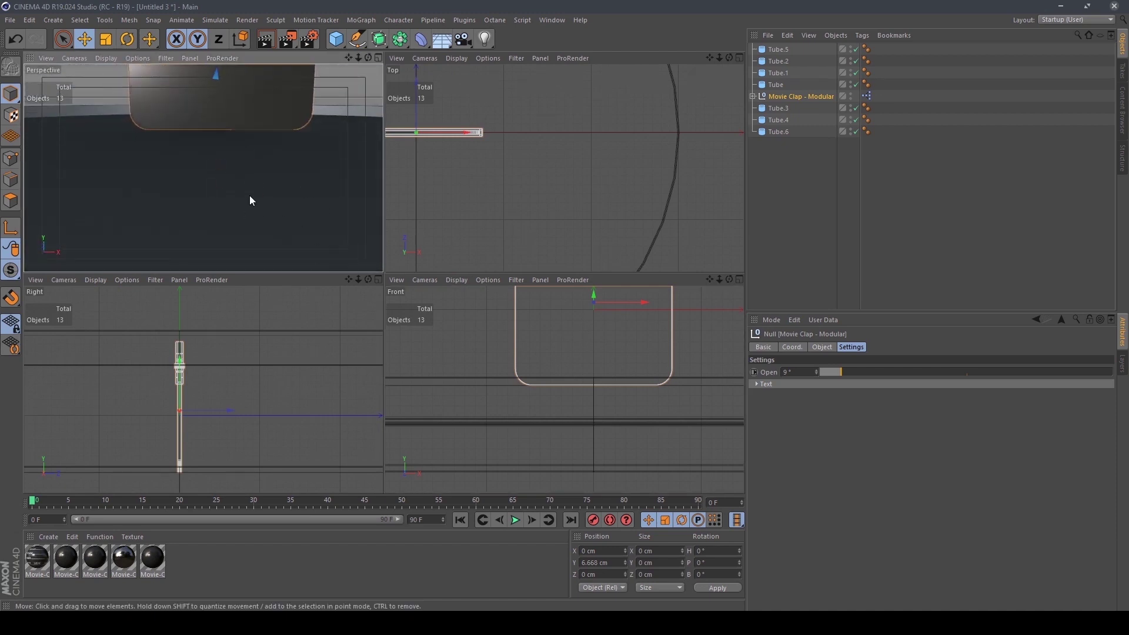
middle_click(230, 196)
left_click_drag(328, 300, 338, 321, "alt")
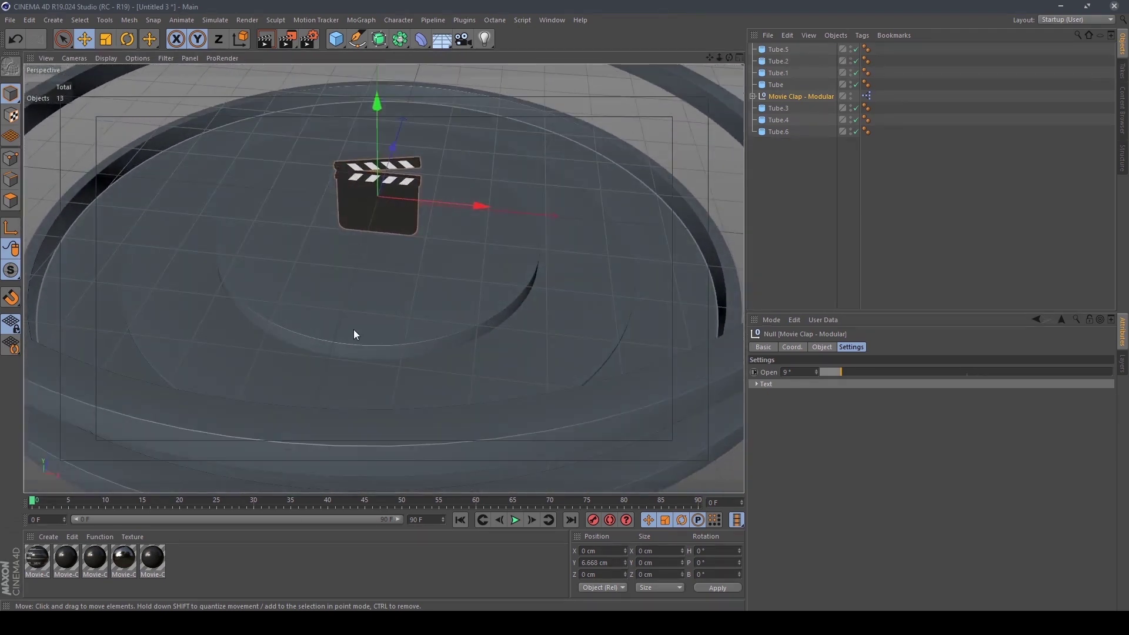
scroll(355, 329, "up", 5)
left_click_drag(408, 330, 387, 311, "alt")
middle_click_drag(400, 289, 398, 317, "alt")
left_click(365, 316)
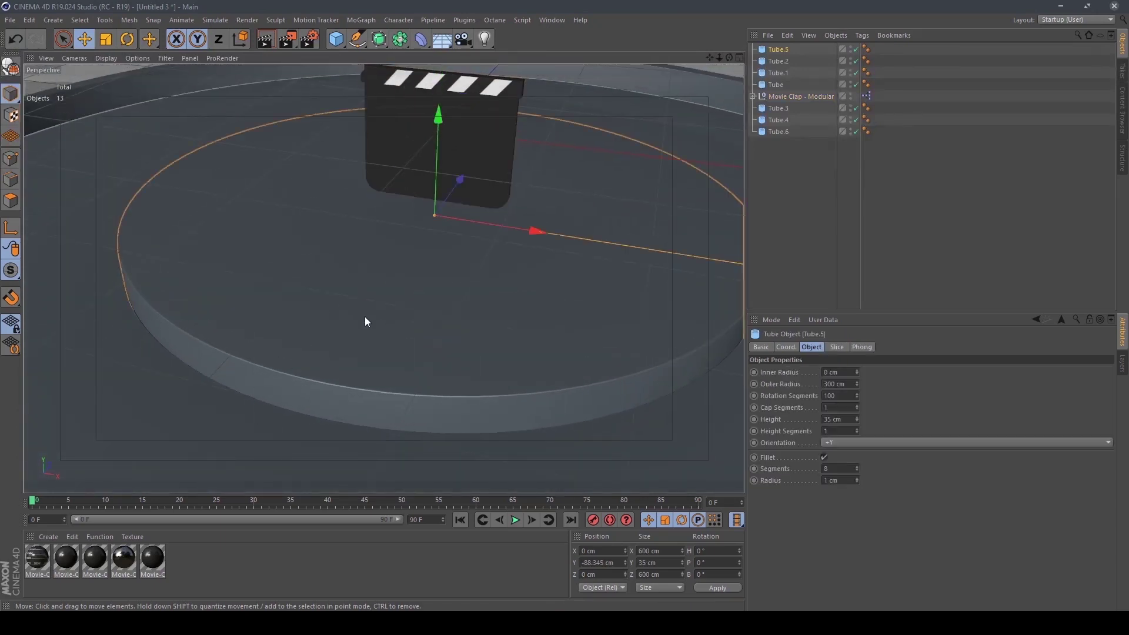
mouse_move(281, 351)
left_mouse_down("alt")
mouse_move(253, 381)
mouse_move(257, 394)
mouse_move(299, 332)
mouse_move(297, 344)
left_mouse_up("alt")
right_click_drag(298, 338, 365, 290, "alt")
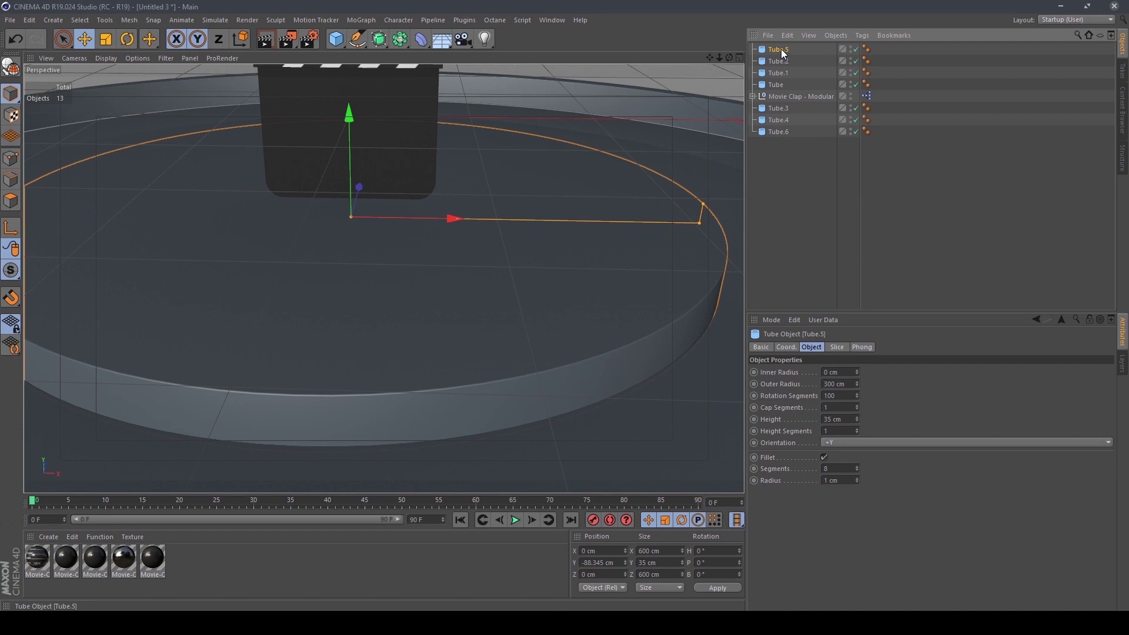
Duplicate Tube.5 as Tube.7 and widen its outer radius to 302 cm
left_click_drag(781, 48, 780, 146)
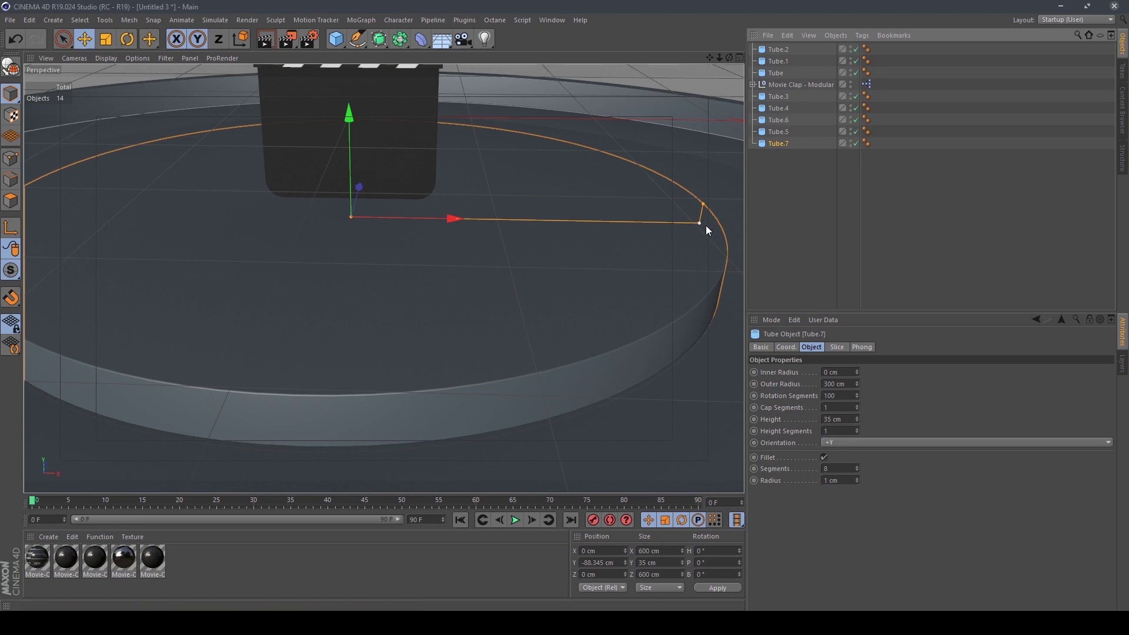
left_click(857, 382)
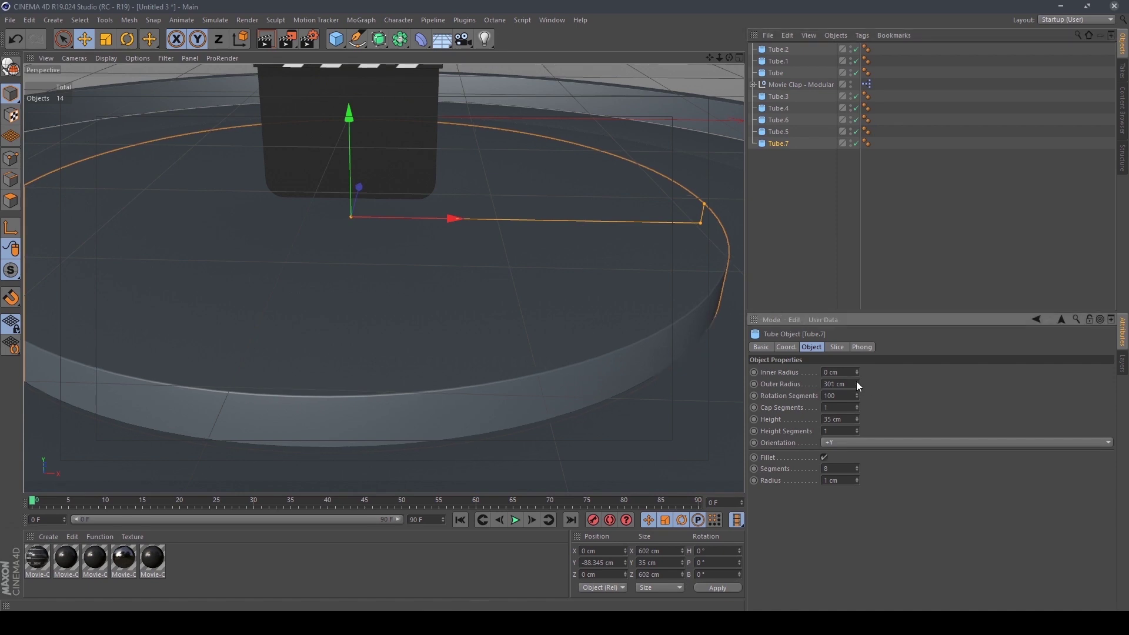
left_click(856, 381)
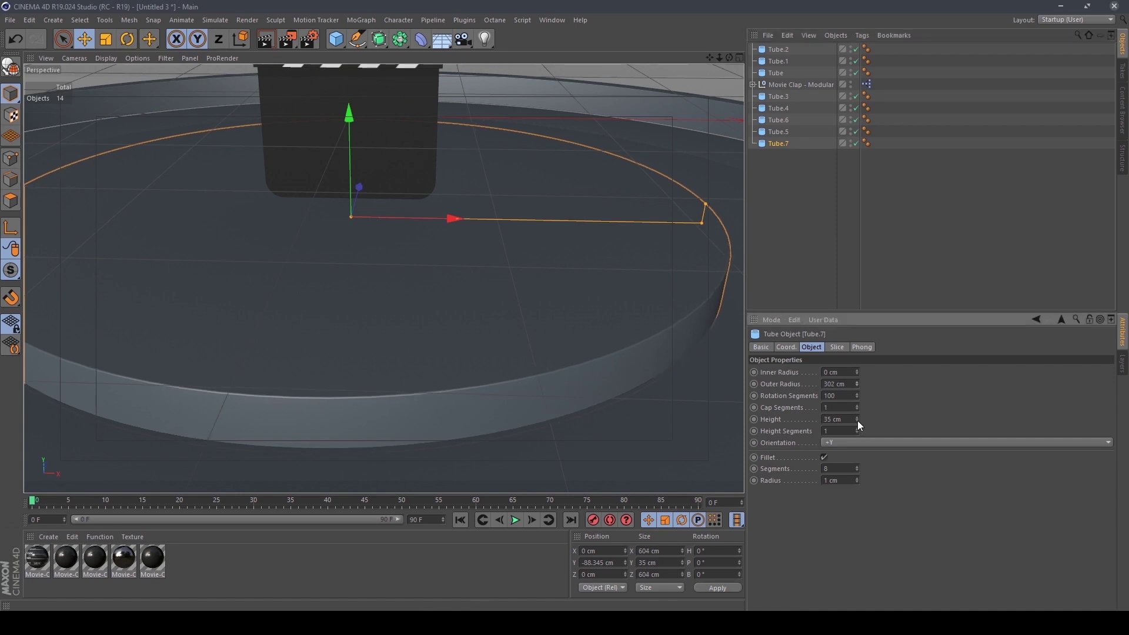
Adjust Tube.7's height with the spinners to settle on 12 cm
left_click_drag(858, 421, 858, 436)
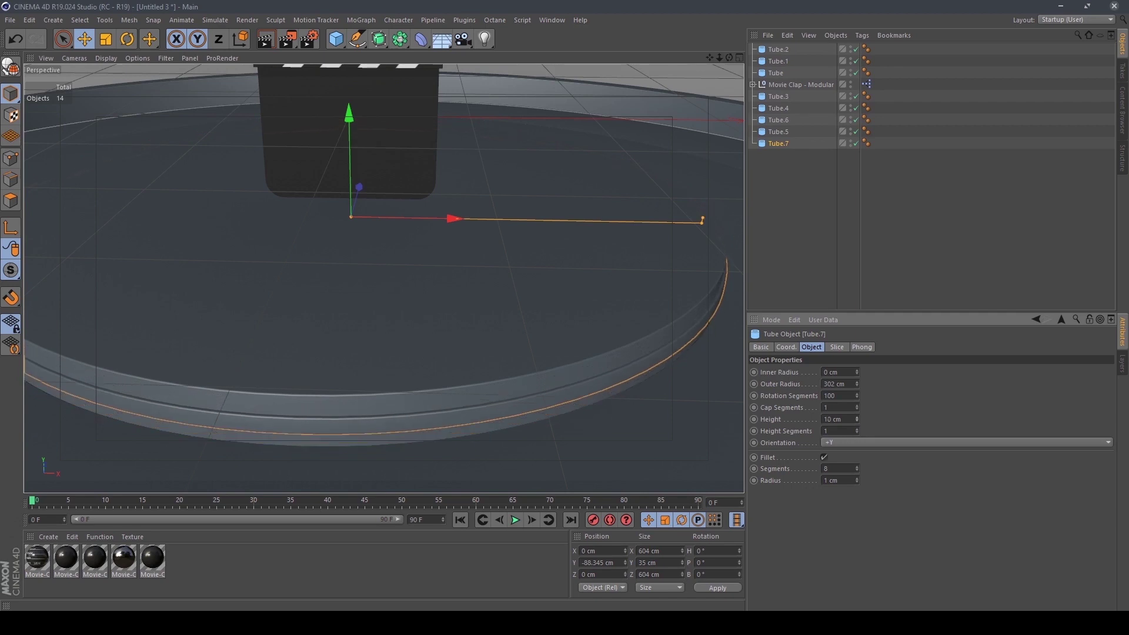
left_click(857, 416)
left_click(856, 417)
left_click(856, 416)
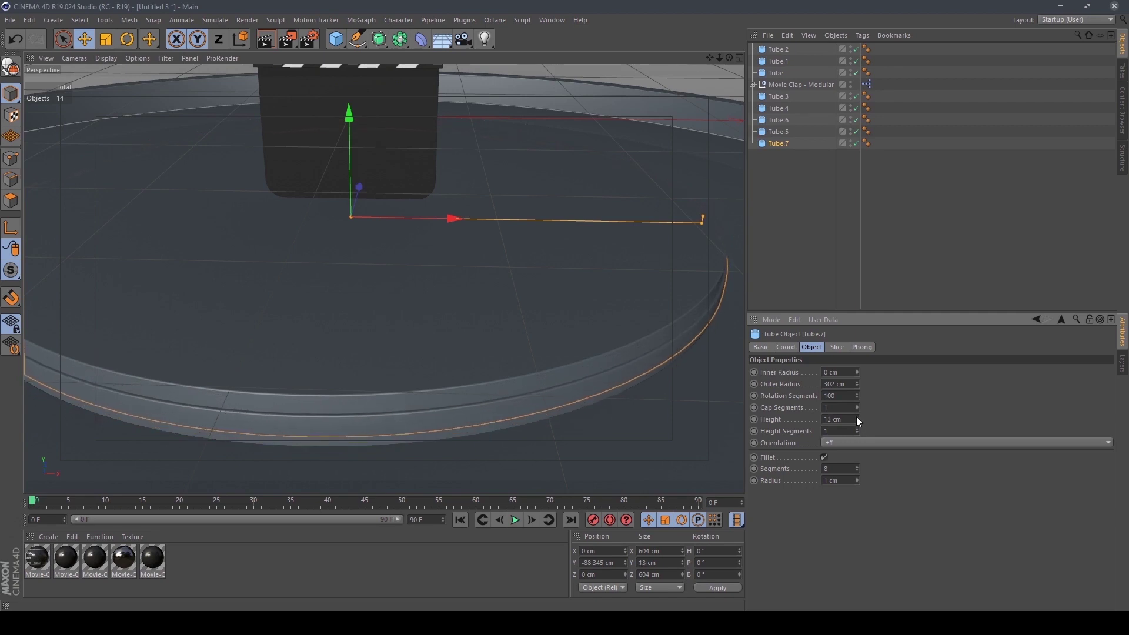
left_click(856, 416)
left_click(857, 416)
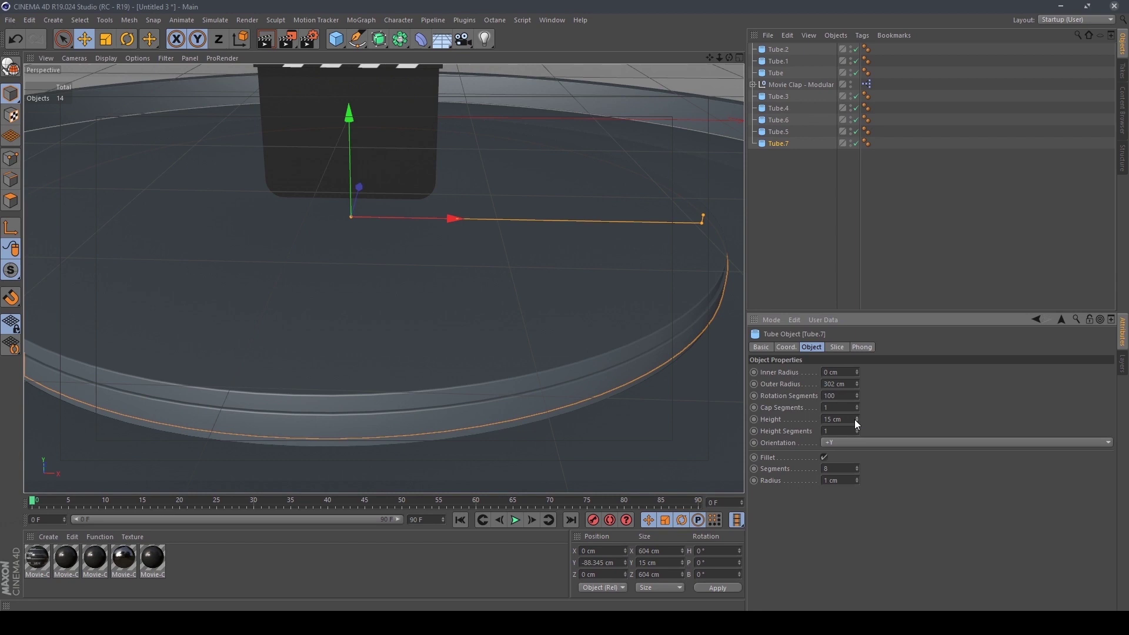
left_click(856, 421)
left_click(856, 421)
left_click(856, 421)
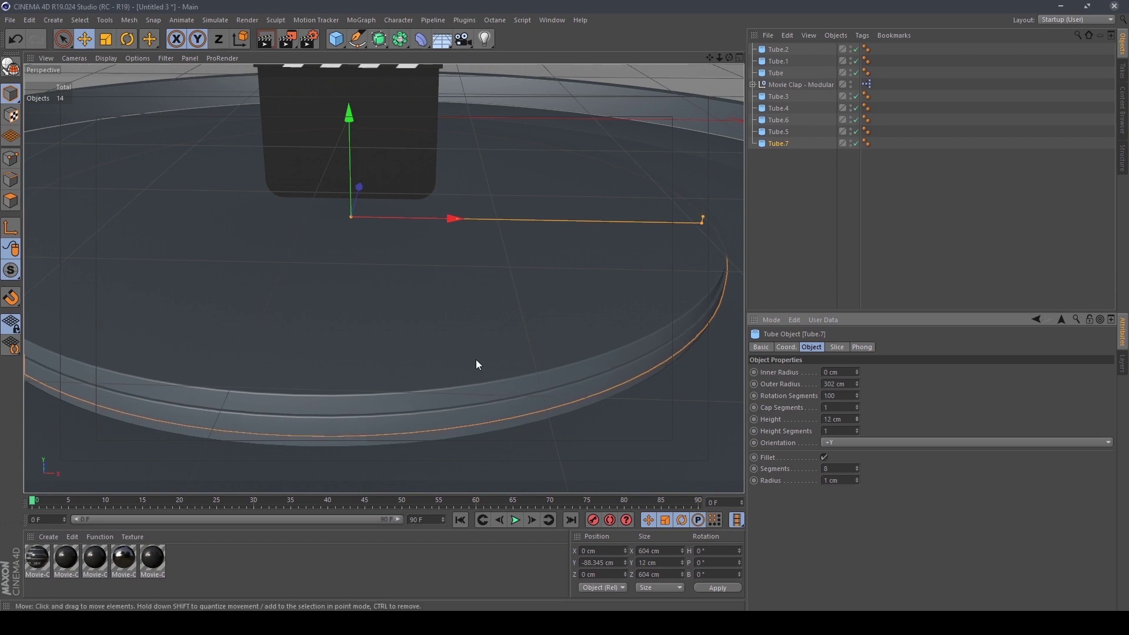
left_click_drag(534, 399, 522, 377, "alt")
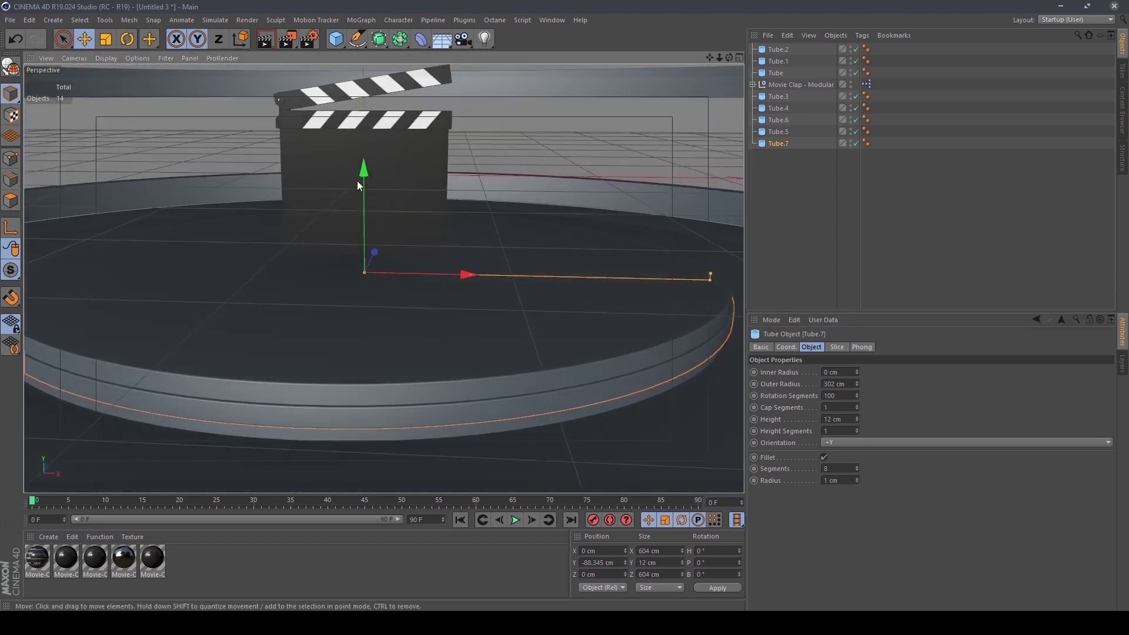
Raise the thin disc copy slightly, checking its height in the front view
left_click_drag(366, 177, 366, 171)
middle_click(525, 347)
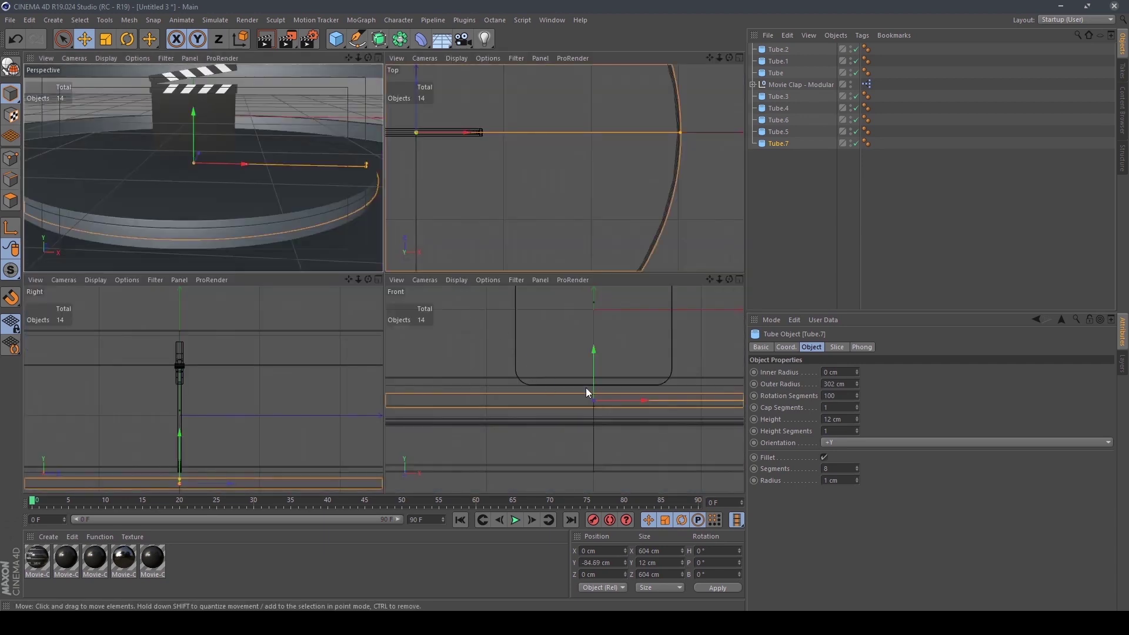
left_click_drag(595, 351, 595, 347)
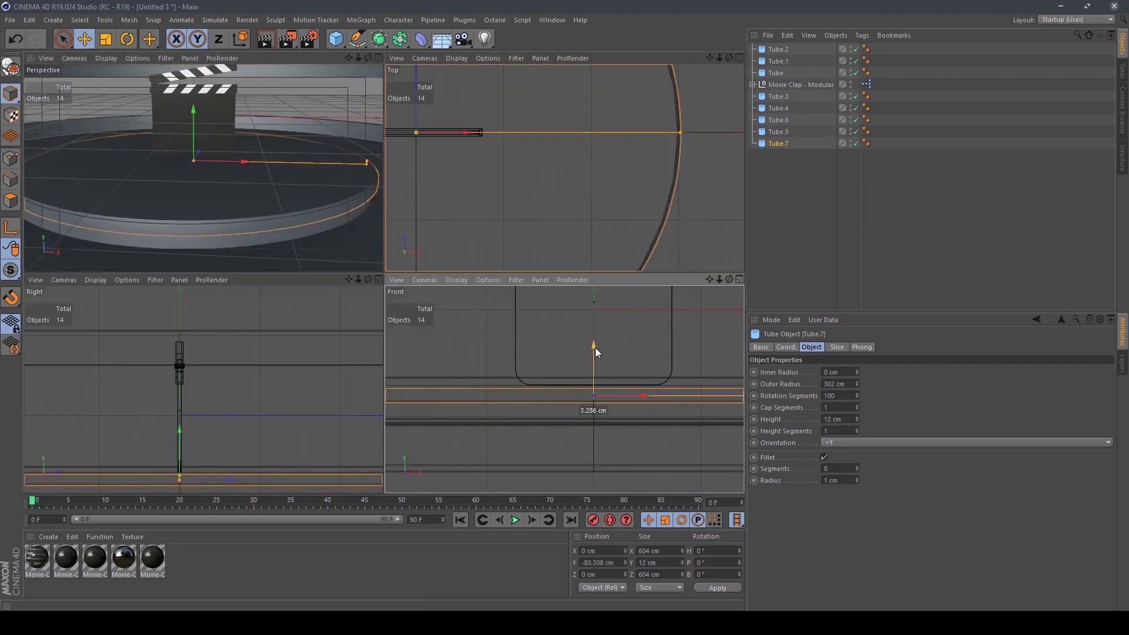
middle_click(590, 385)
scroll(461, 303, "up", 5)
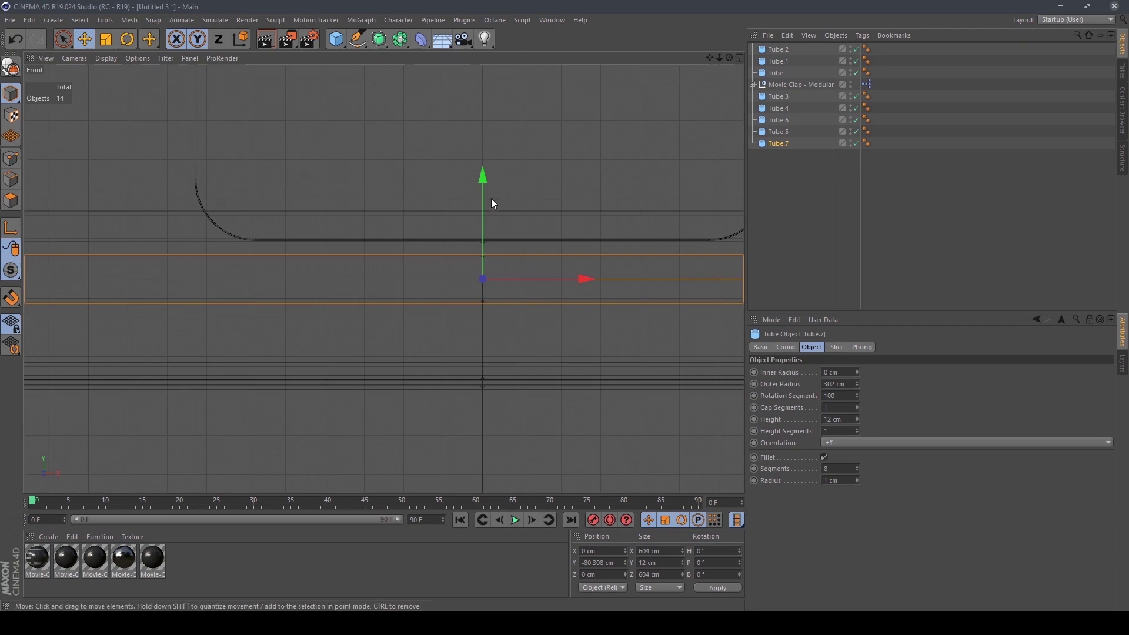
left_click_drag(483, 180, 490, 170)
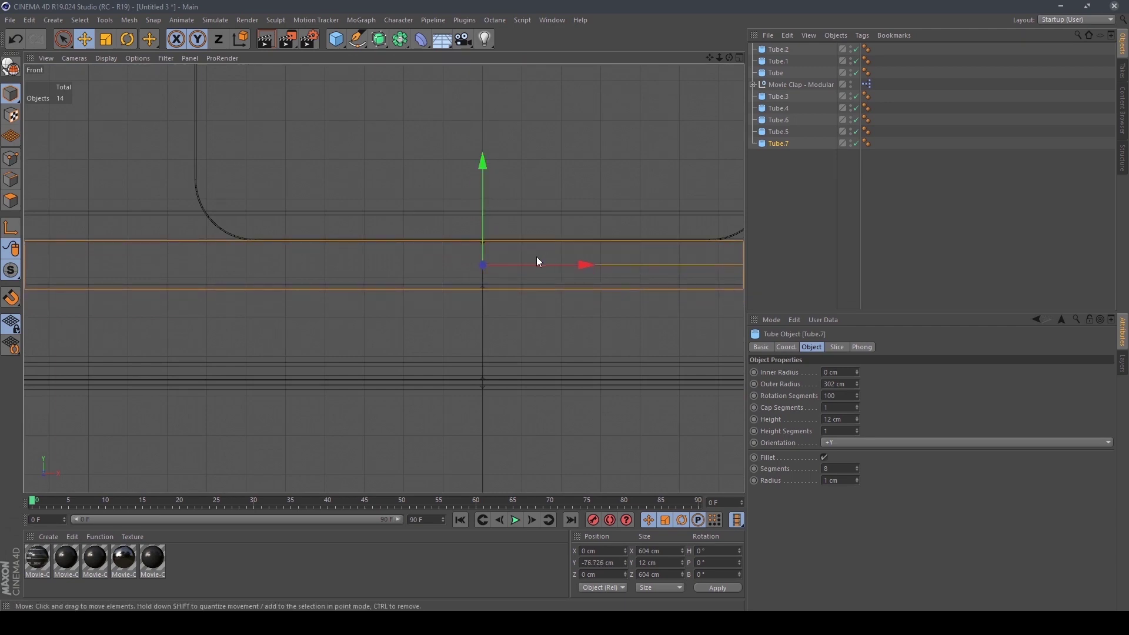
middle_click(521, 269)
middle_click(202, 232)
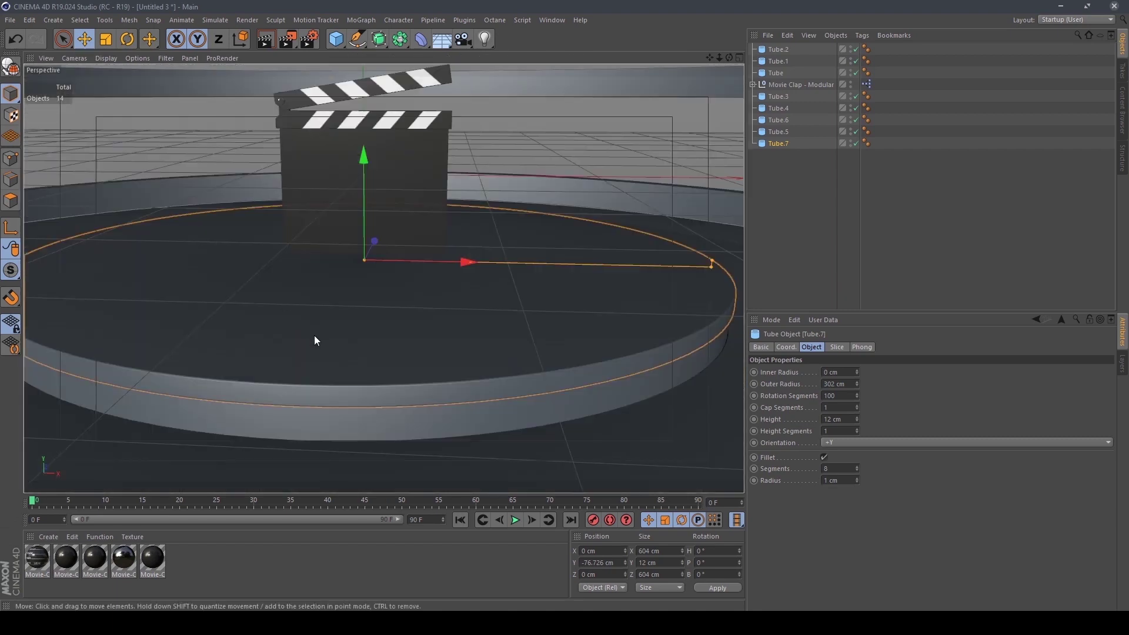
middle_click_drag(314, 336, 323, 300, "alt")
Duplicate the Tube.7 ring as Tube.8 and lower it to about -94 cm Y
left_click(774, 147)
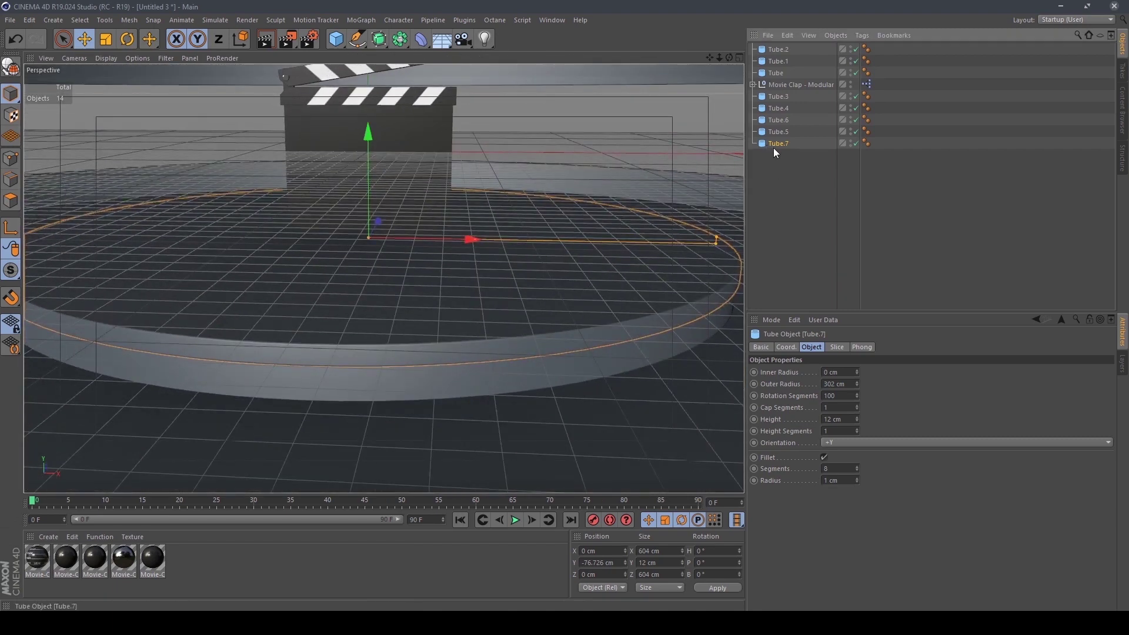
left_click_drag(774, 148, 774, 160, "ctrl")
left_click_drag(373, 140, 385, 160)
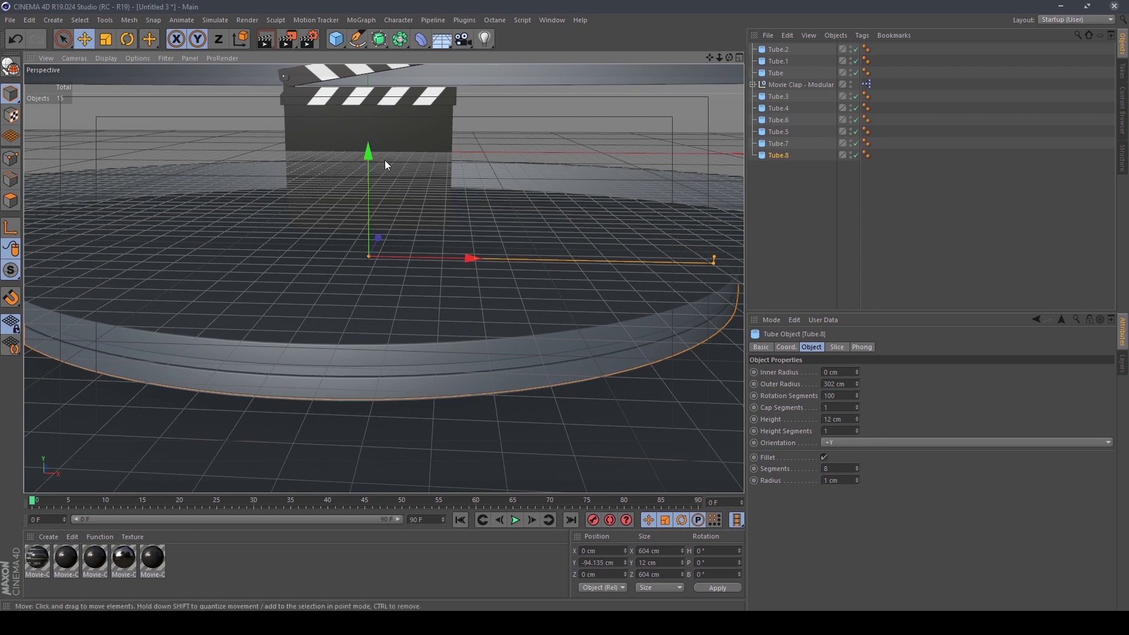
scroll(352, 353, "up", 2)
left_click_drag(368, 383, 404, 369, "alt")
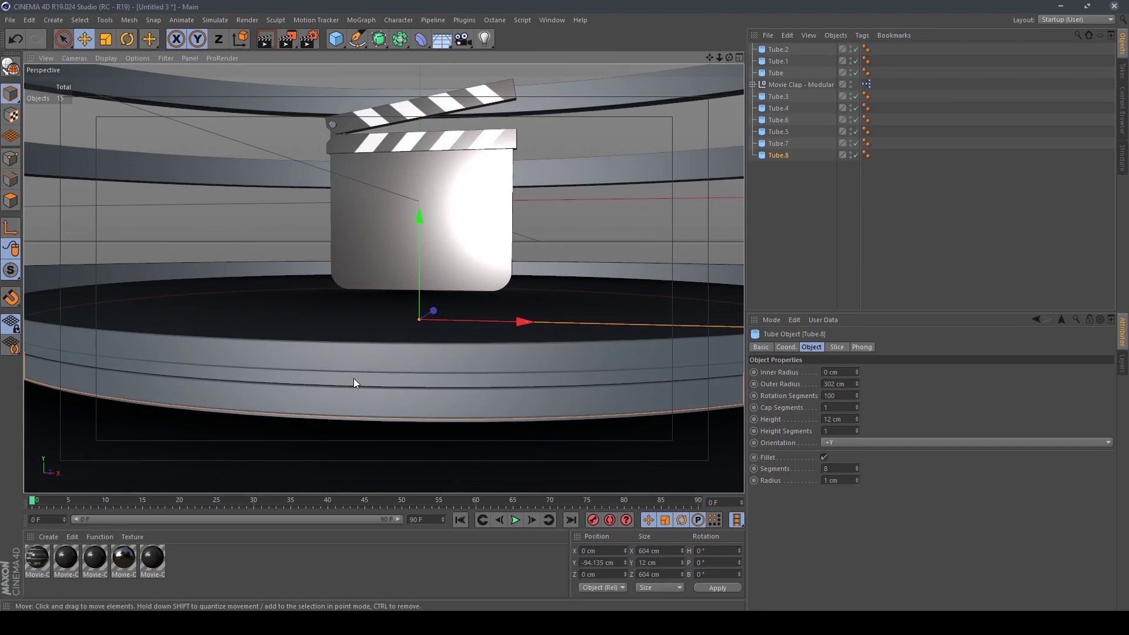
Set the Tube.5 base tube height to 45 cm and raise it slightly
left_click(369, 376)
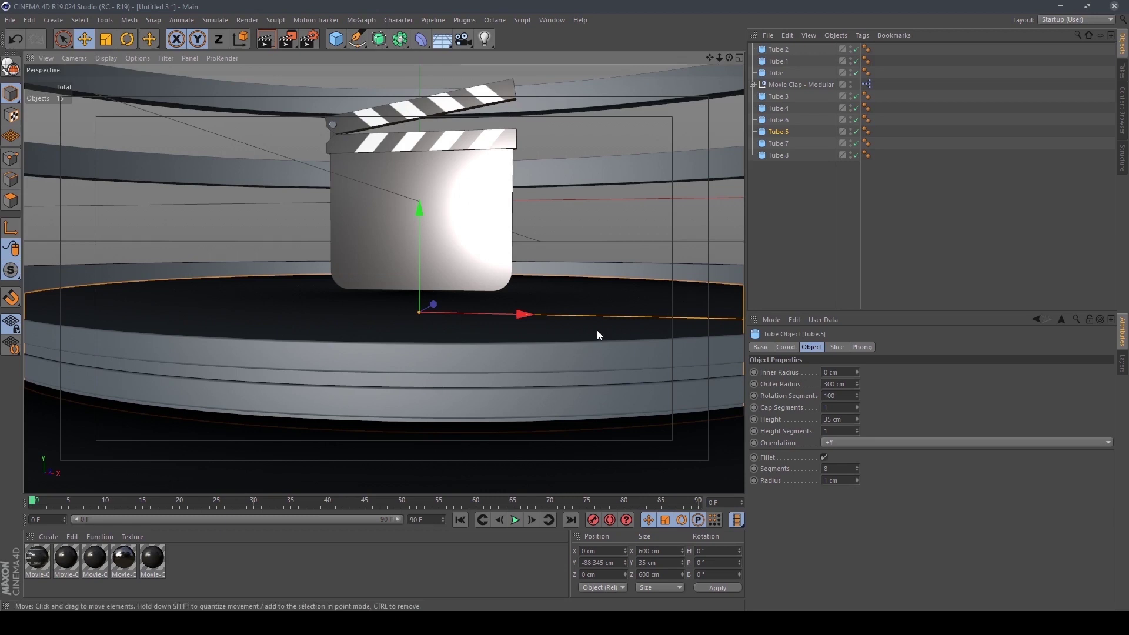
middle_click_drag(519, 326, 425, 324, "alt")
scroll(548, 334, "down", 3)
middle_click_drag(593, 332, 555, 348, "alt")
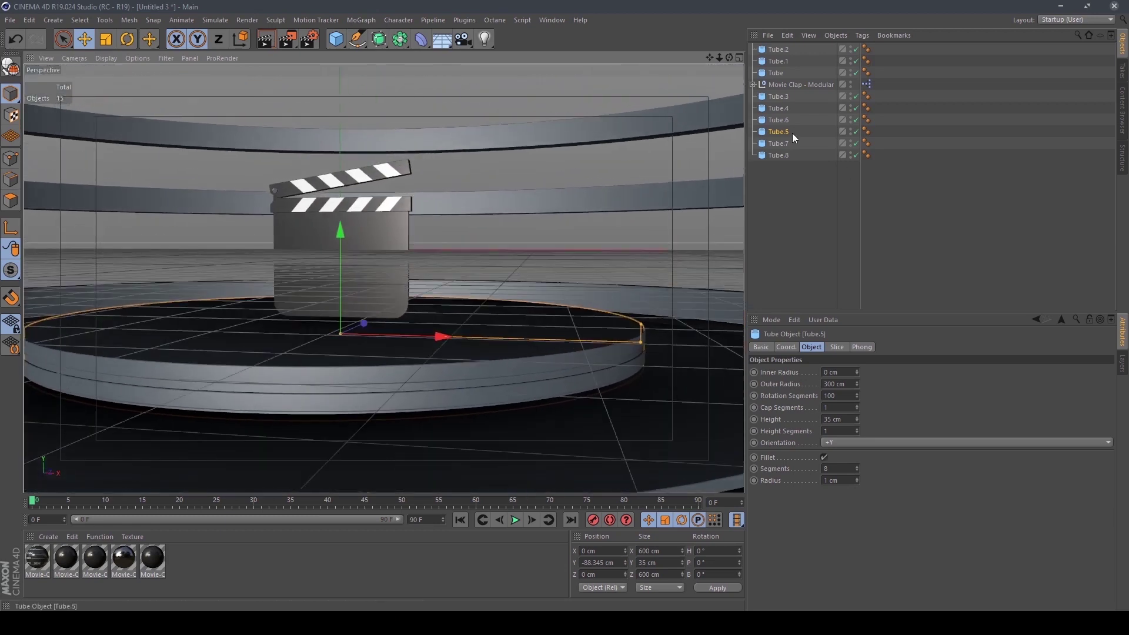
left_click(847, 420)
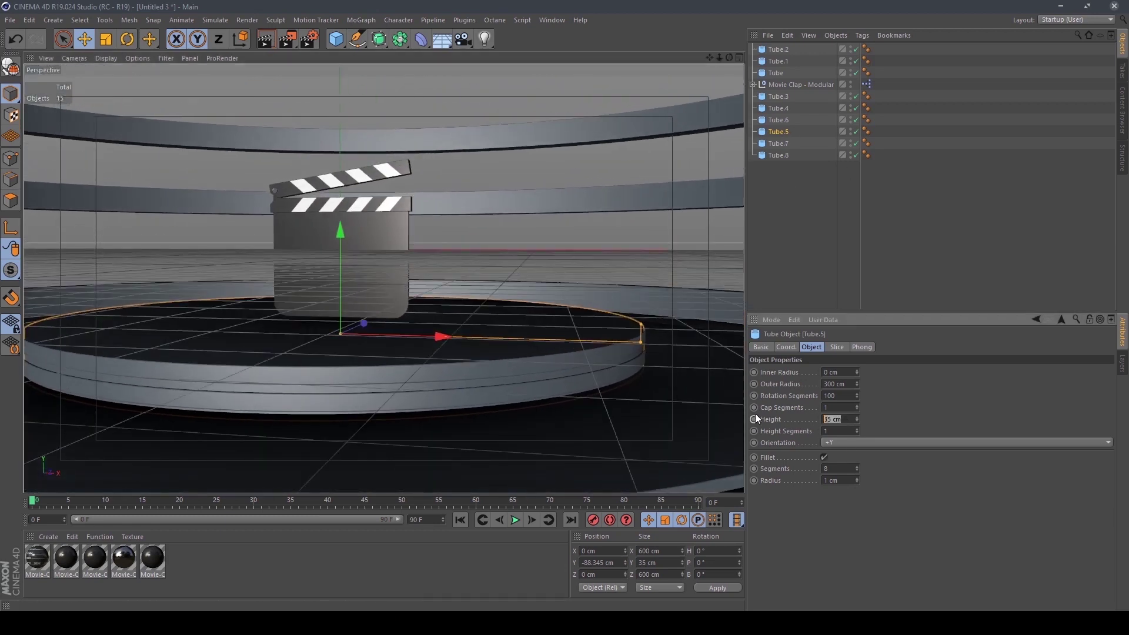
type("45")
key("Return")
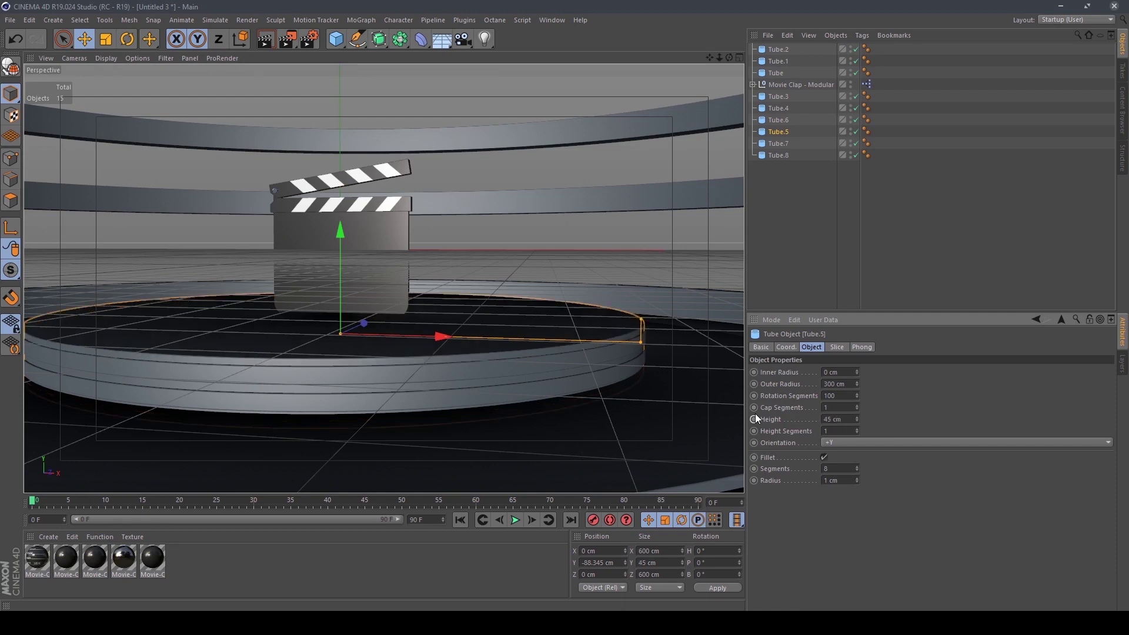
left_click_drag(341, 238, 342, 230)
right_click_drag(266, 361, 294, 386, "alt")
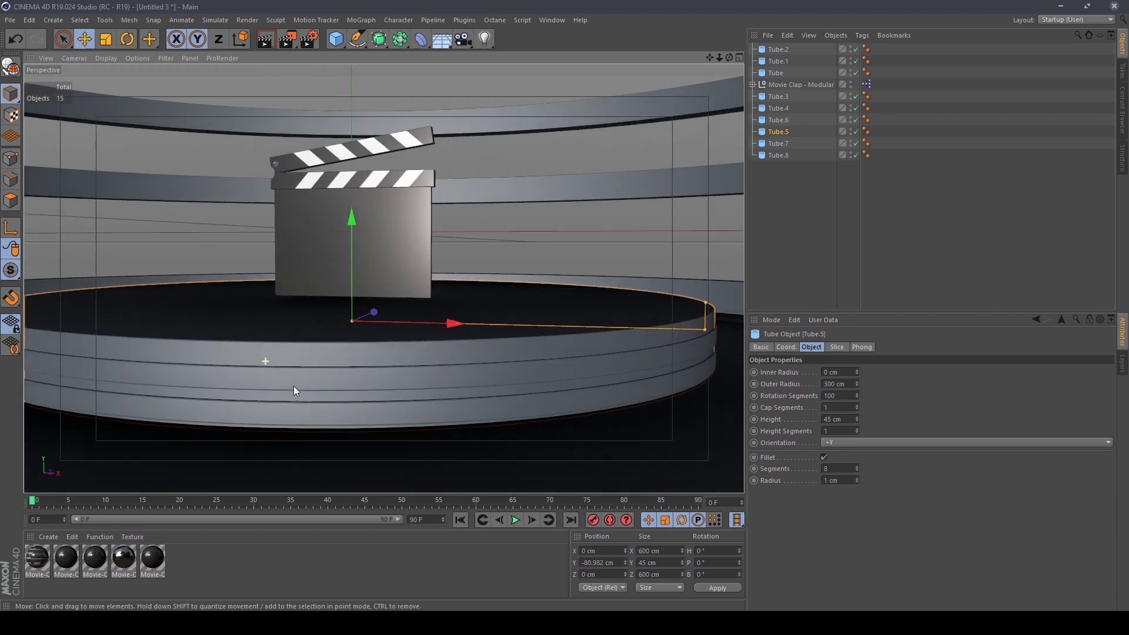
Reposition Tube.7 to about -64.6 cm Y and Tube.8 to about -95.1 cm Y
left_click(309, 376)
middle_click(365, 405)
middle_click(590, 453)
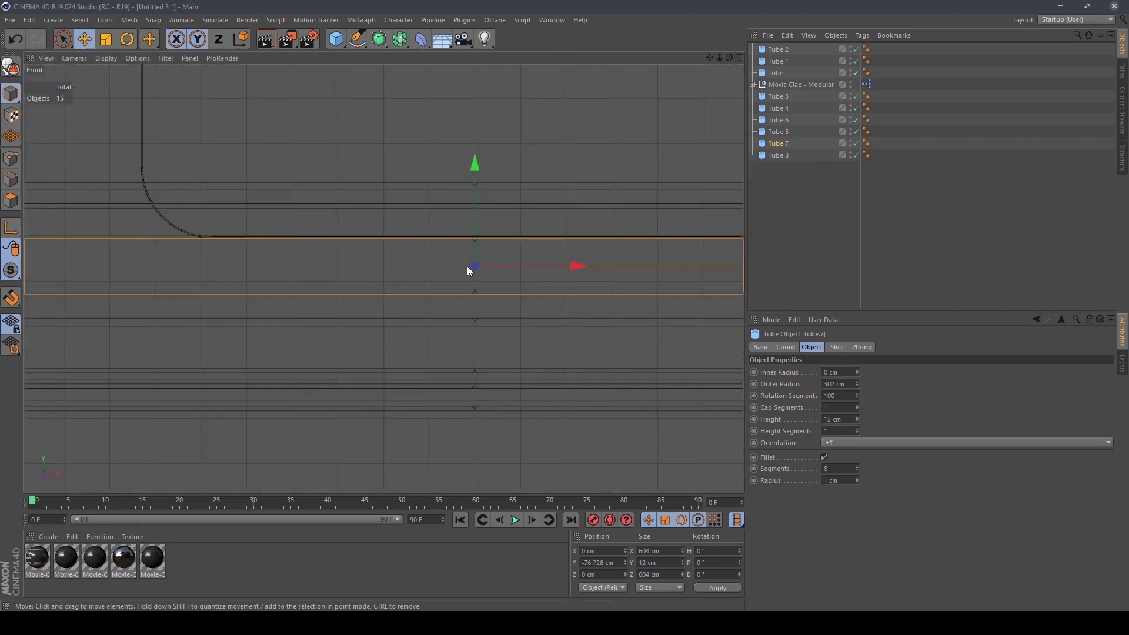
middle_click_drag(427, 269, 483, 305, "alt")
left_click_drag(469, 263, 478, 213)
middle_click(414, 315)
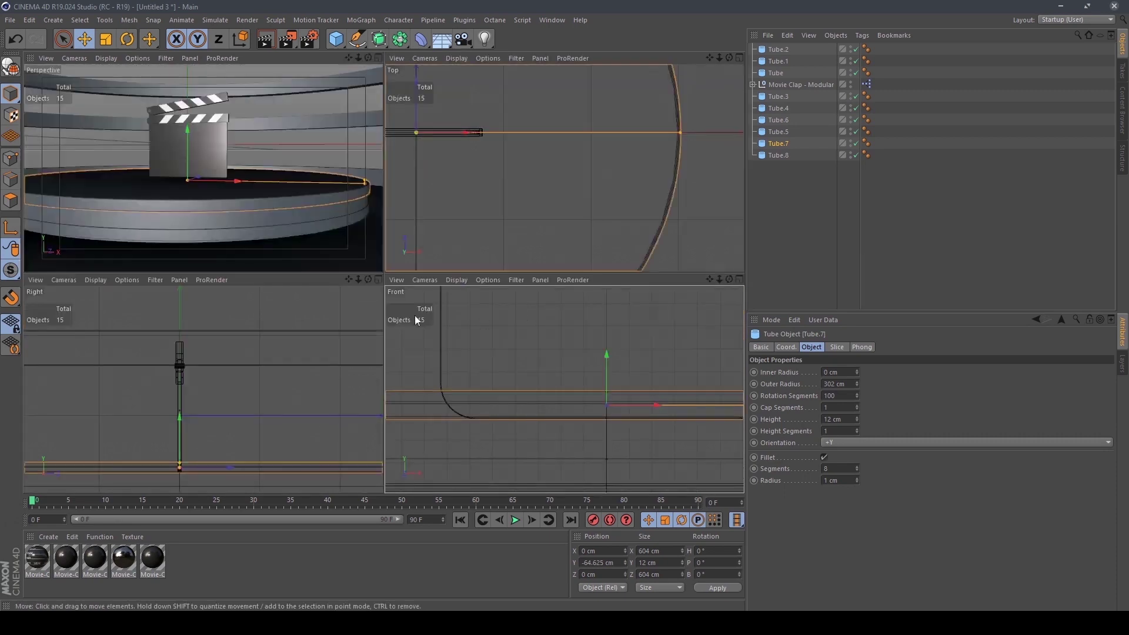
left_click(259, 229)
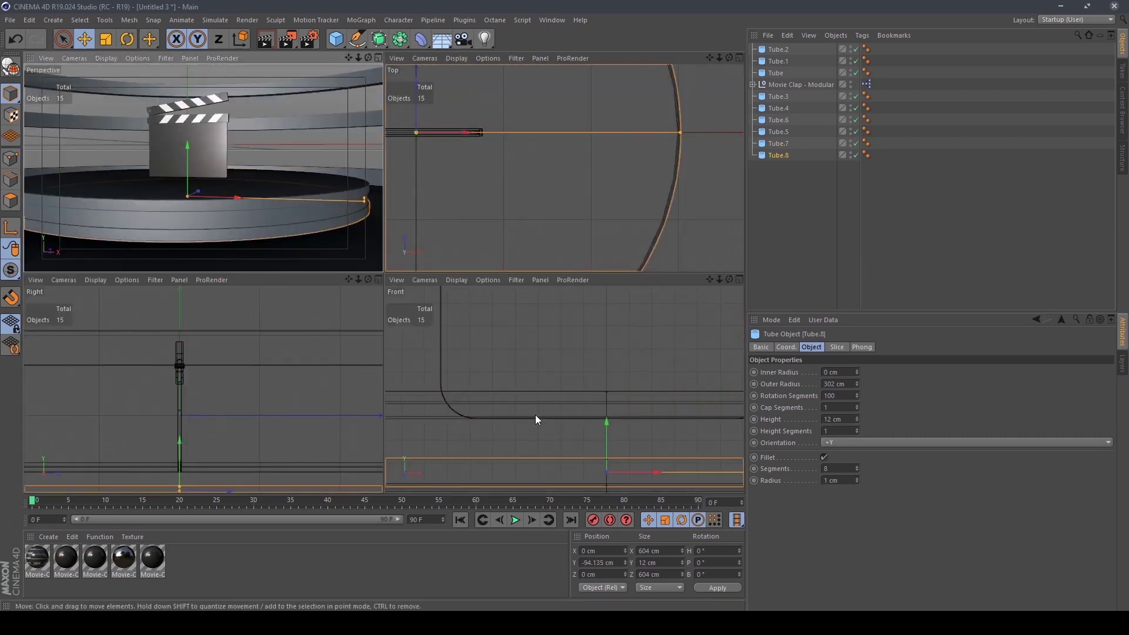
middle_click(241, 246)
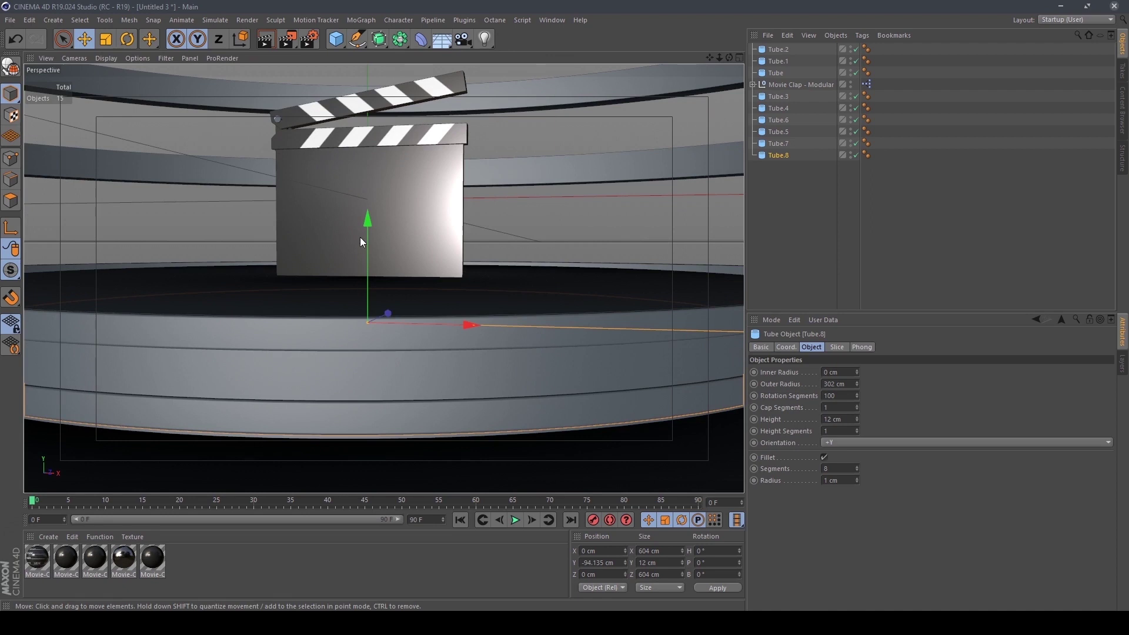
left_click_drag(368, 222, 442, 283)
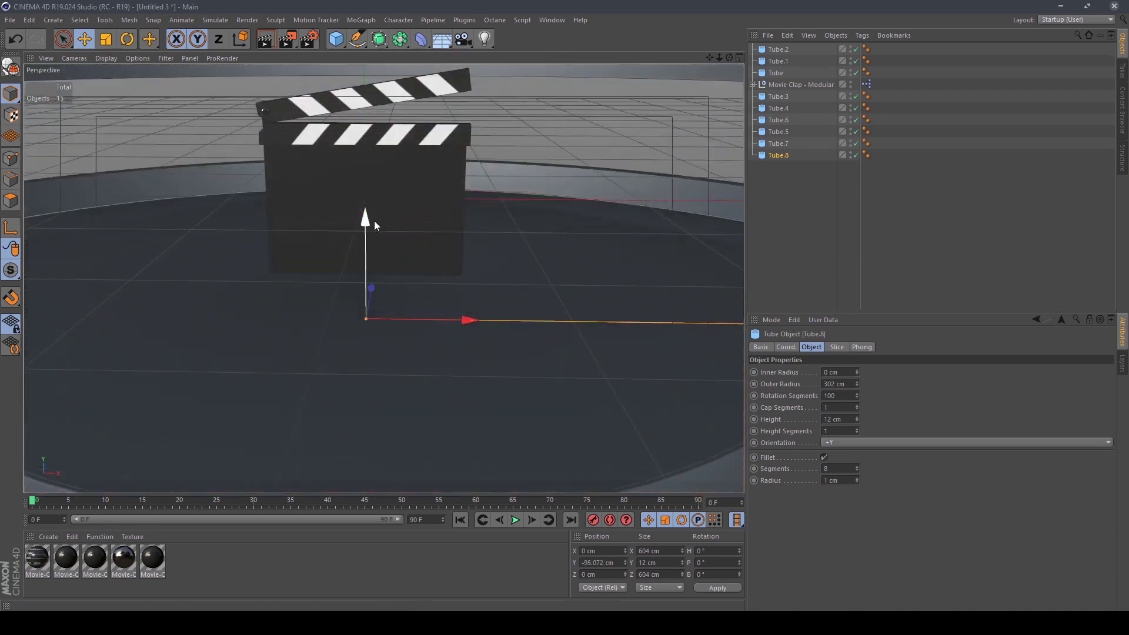
Lift the Movie Clap - Modular group to about 18.6 cm Y above the stage
left_click(794, 86)
left_click_drag(364, 83, 368, 69)
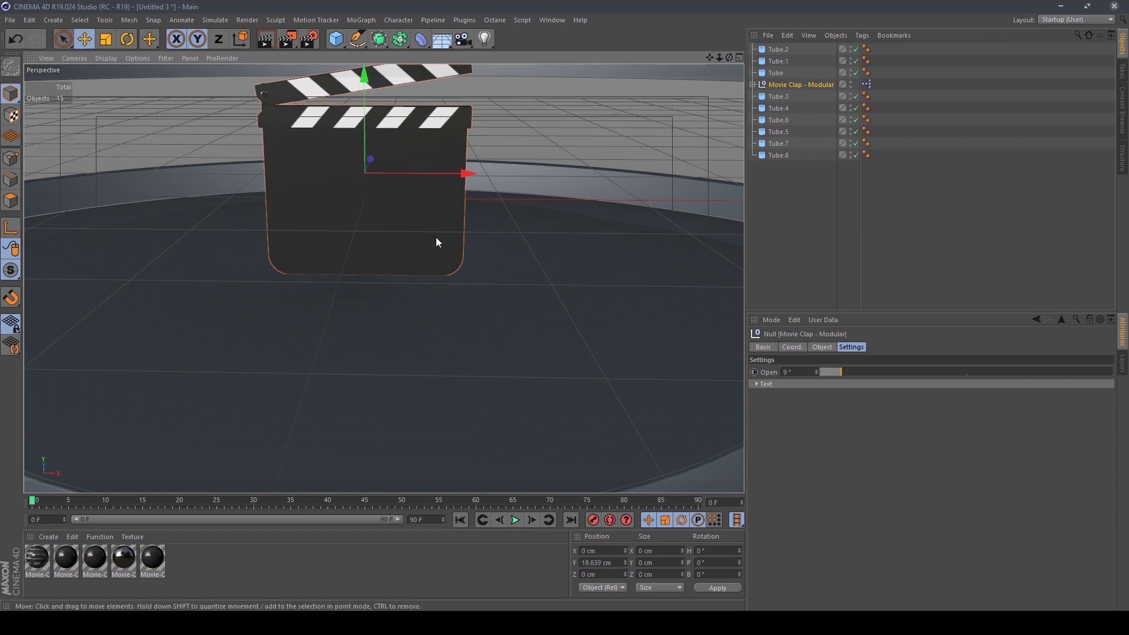
scroll(436, 240, "down", 3)
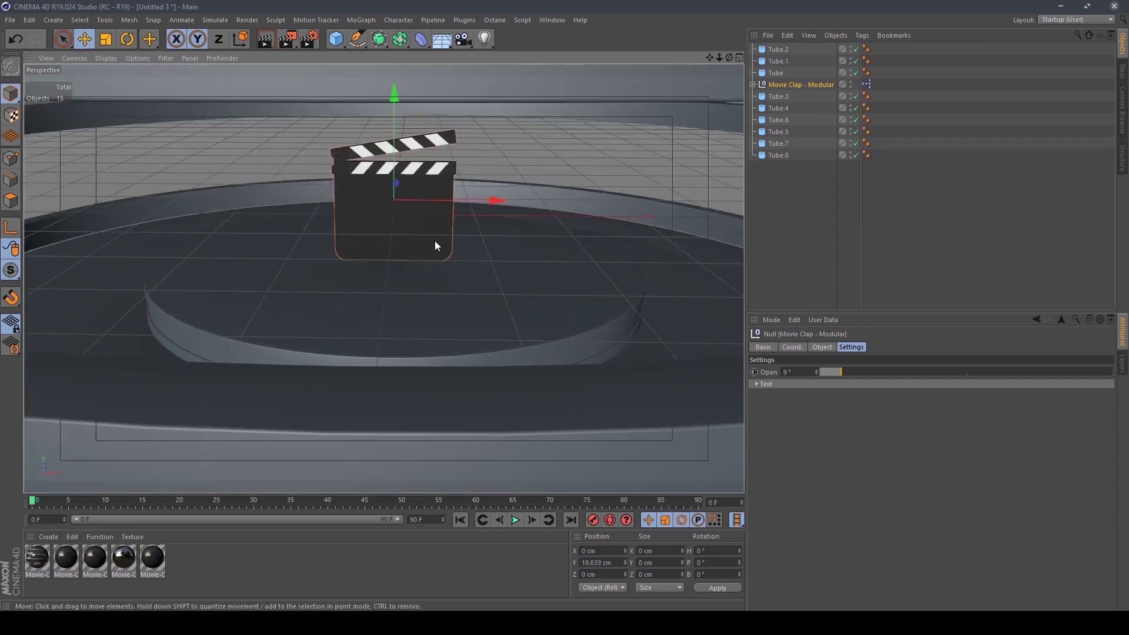
scroll(436, 242, "down", 3)
left_click_drag(439, 253, 207, 257, "alt")
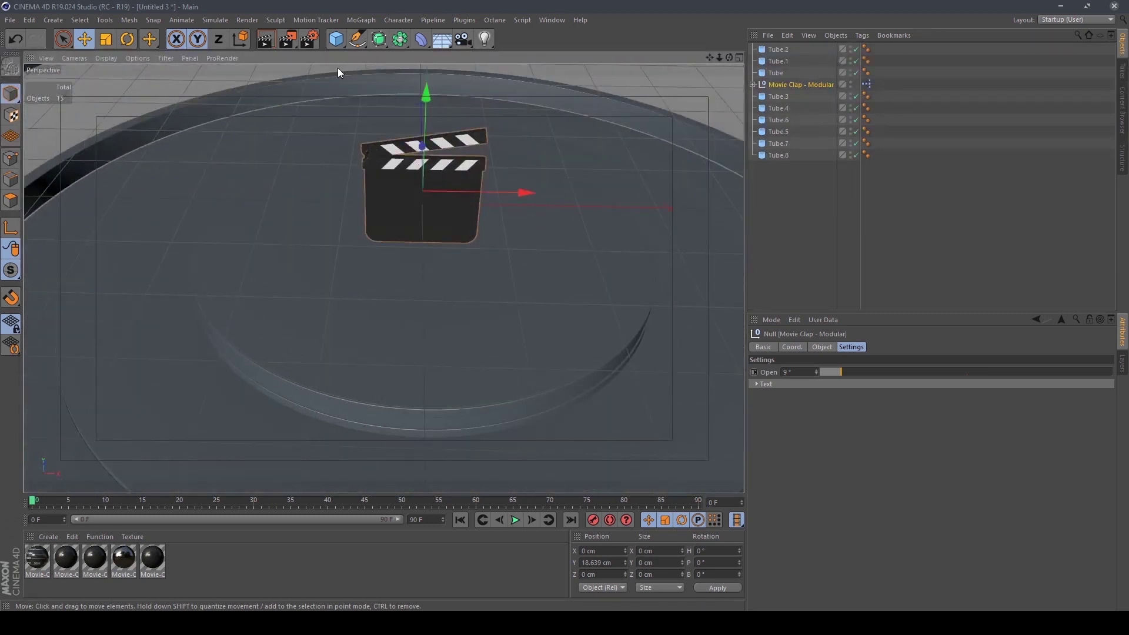
Add a Disc primitive with its orientation set to +Z, standing upright
left_click(341, 41)
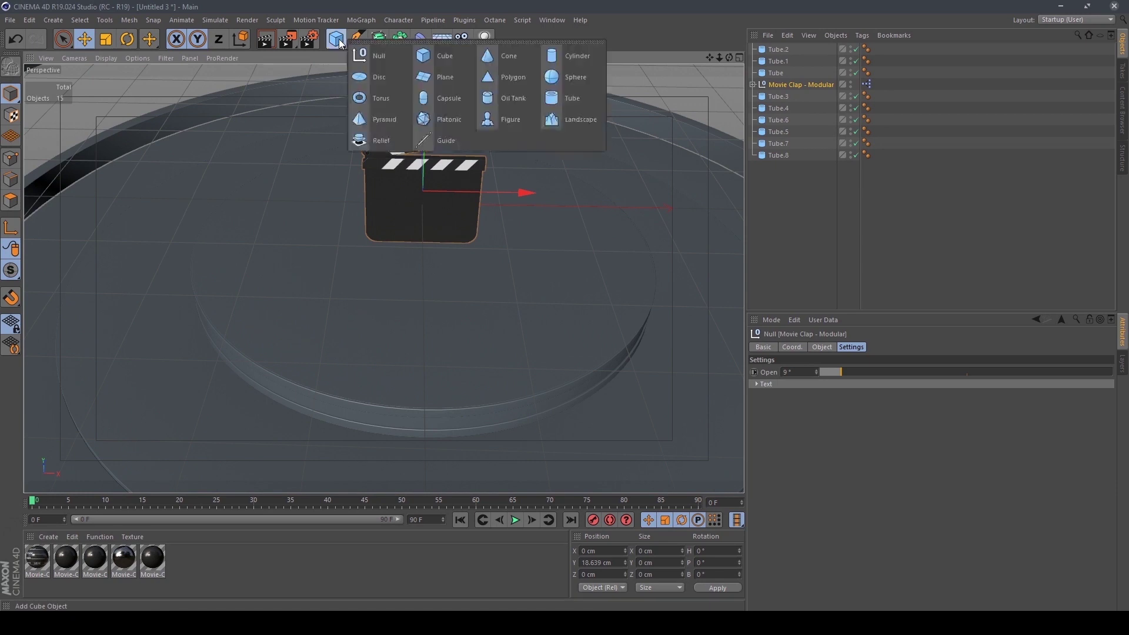
left_click(379, 75)
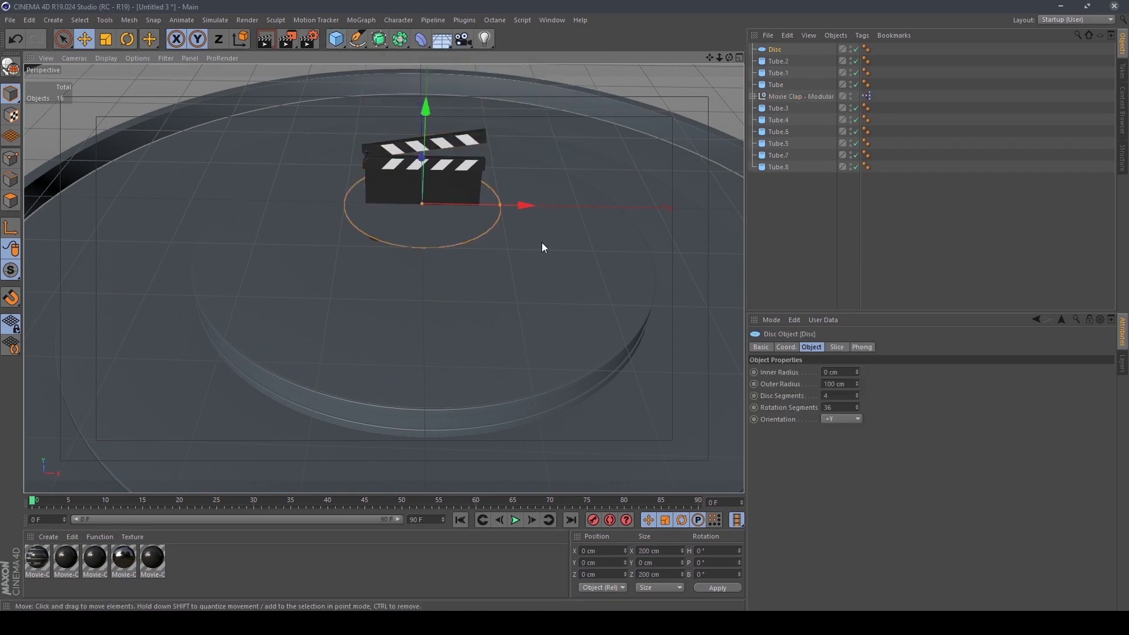
left_click(860, 419)
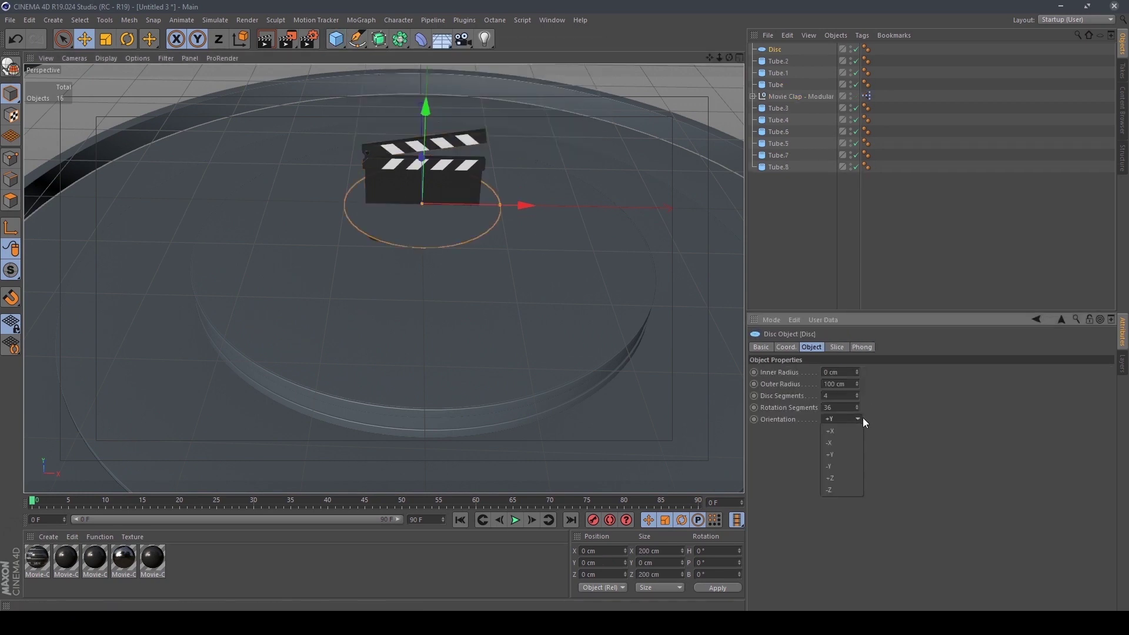
left_click(852, 481)
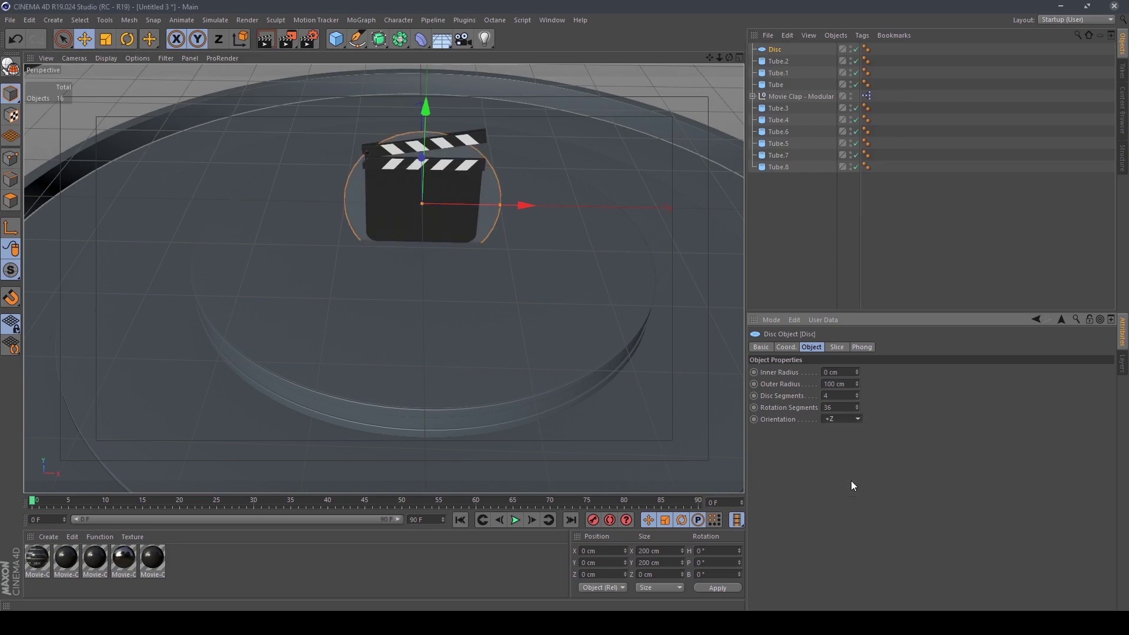
Shrink the disc to about 16.25 cm radius and move it forward to -63.88 cm Z
left_click_drag(520, 215, 557, 264, "alt")
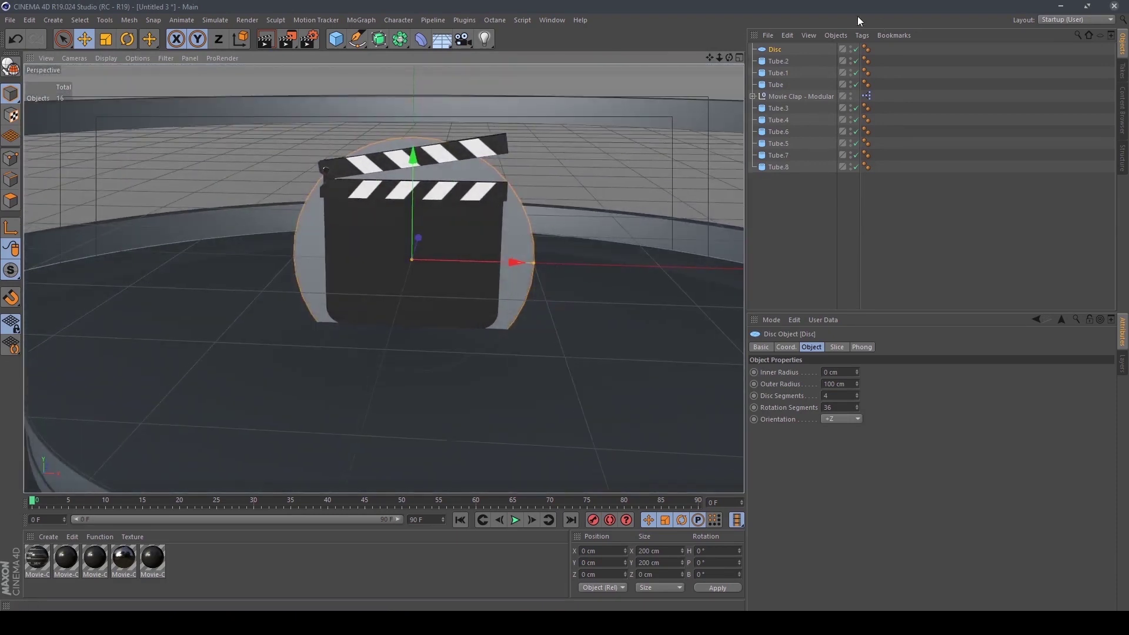
left_click_drag(526, 262, 467, 274)
left_click_drag(425, 241, 412, 263)
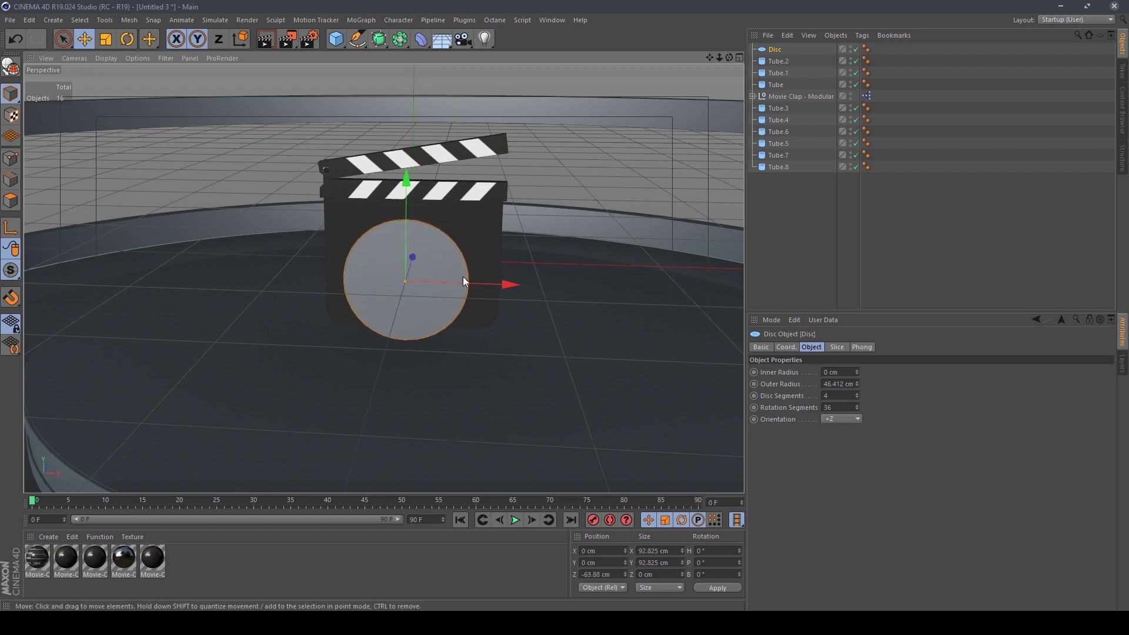
left_click_drag(467, 286, 427, 289)
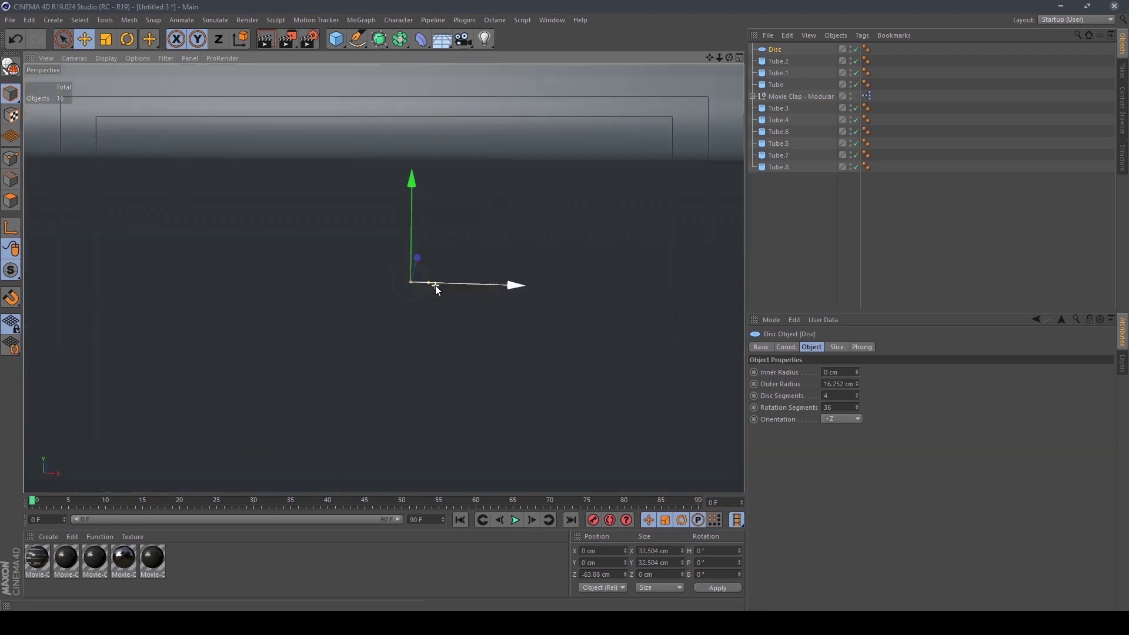
scroll(435, 285, "up", 6)
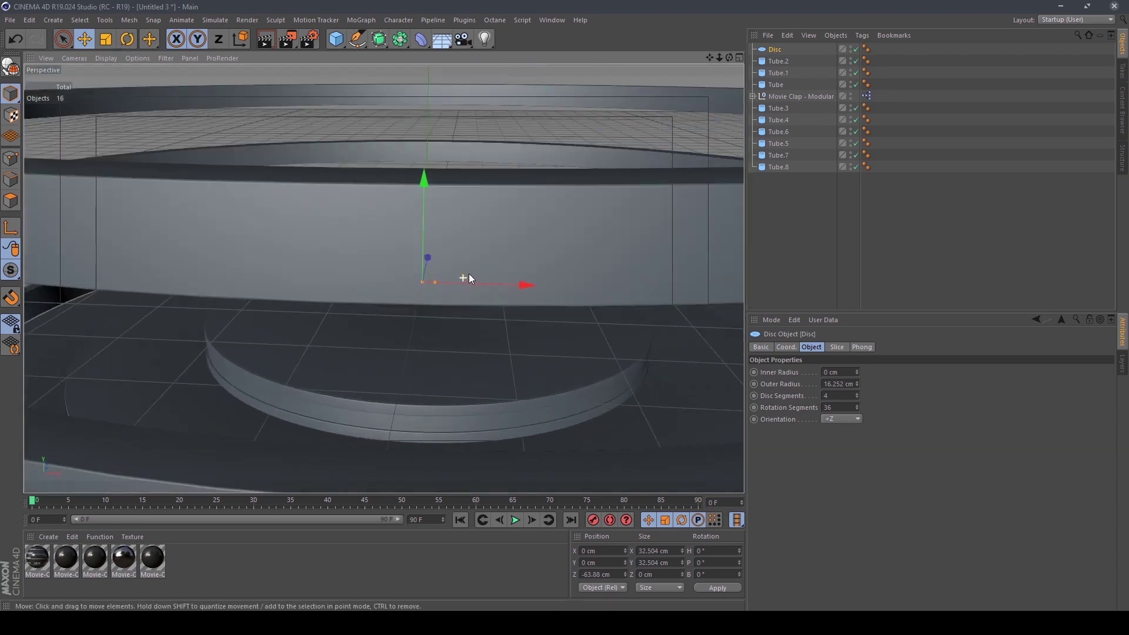
scroll(469, 274, "down", 4)
left_click_drag(467, 242, 449, 266, "alt")
middle_click_drag(450, 266, 385, 320, "alt")
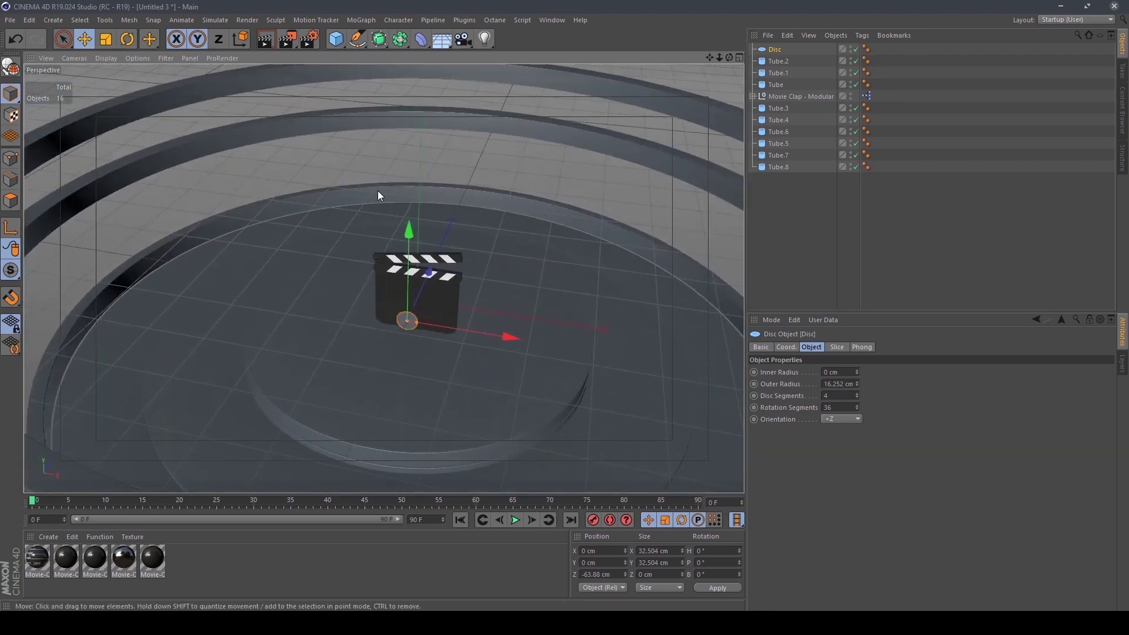
Put the disc inside a Cloner set to Radial mode on the XZ plane
left_click(372, 23)
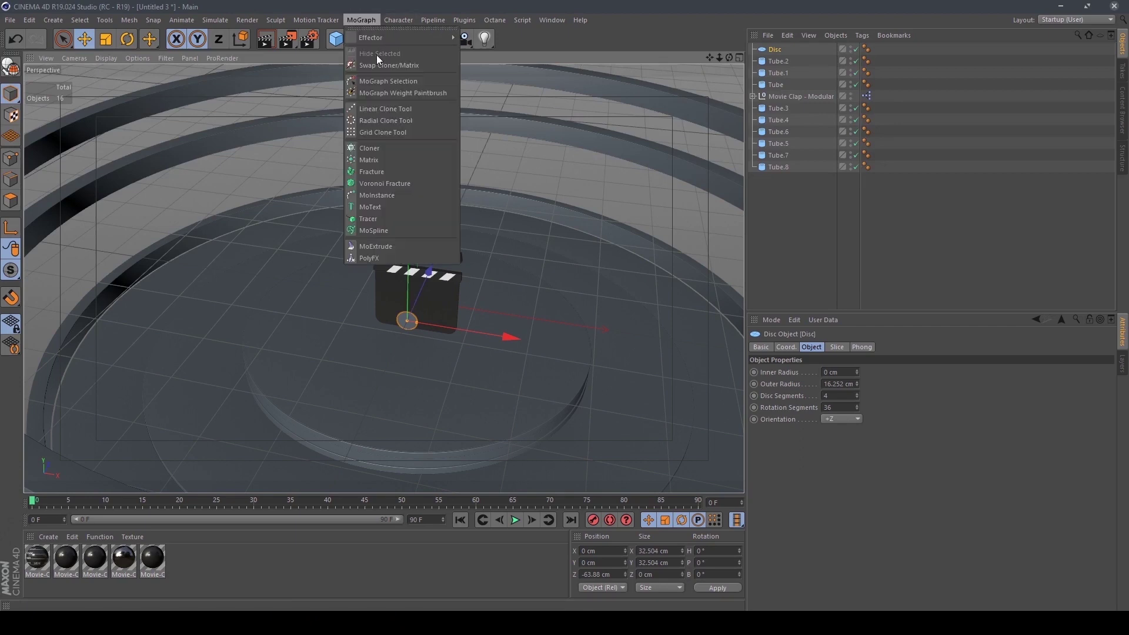
left_click(397, 149)
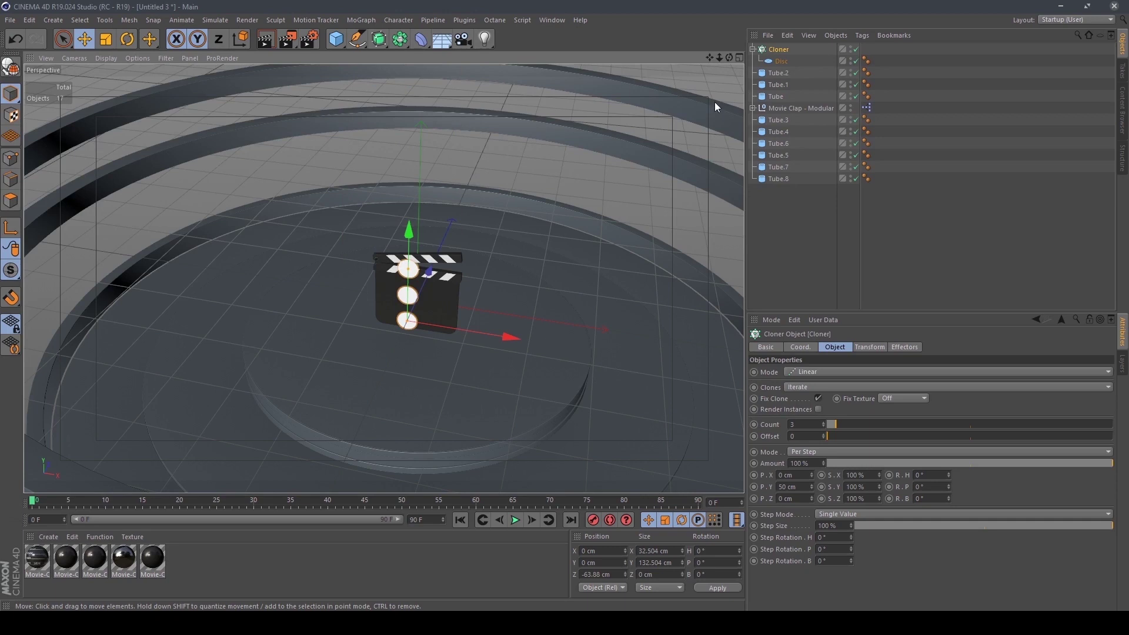
left_click(752, 49)
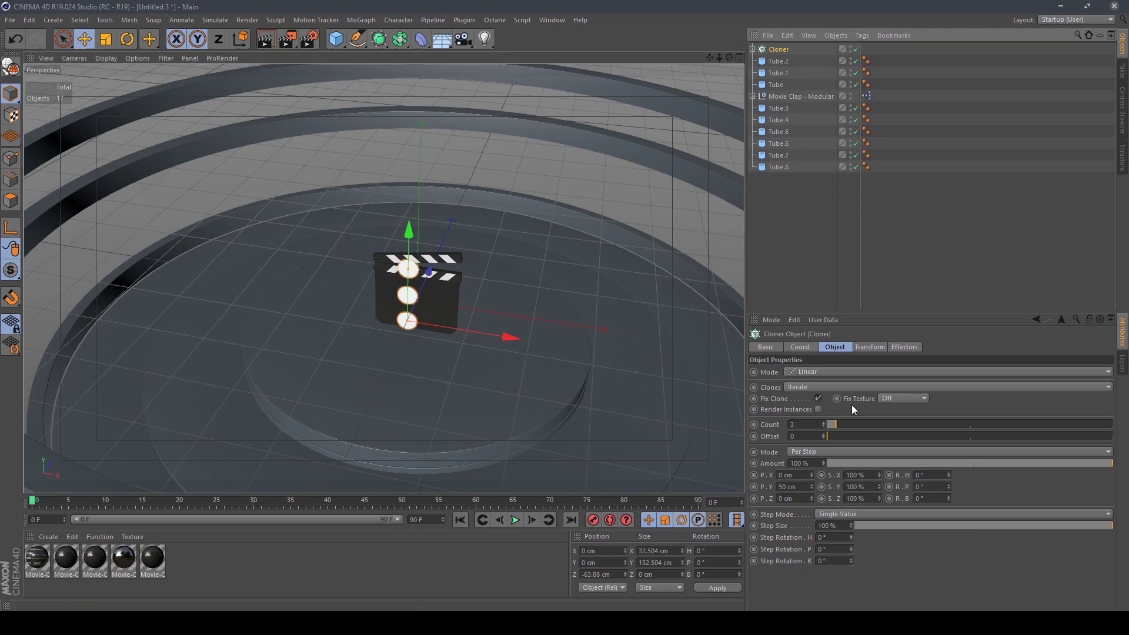
left_click(820, 379)
left_click(822, 405)
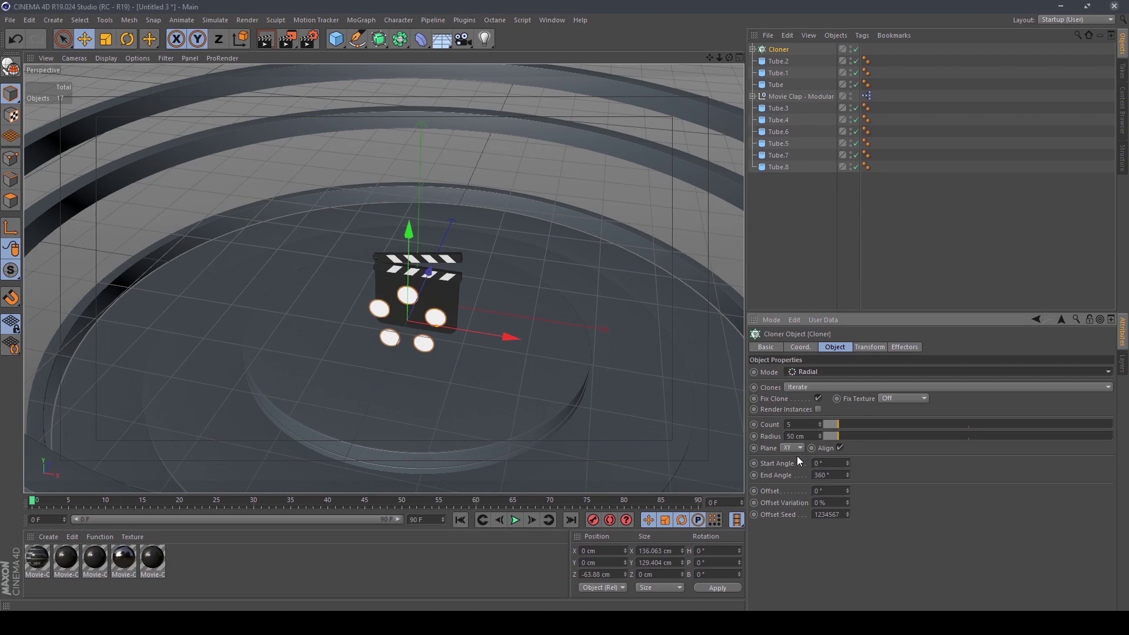
left_click(798, 448)
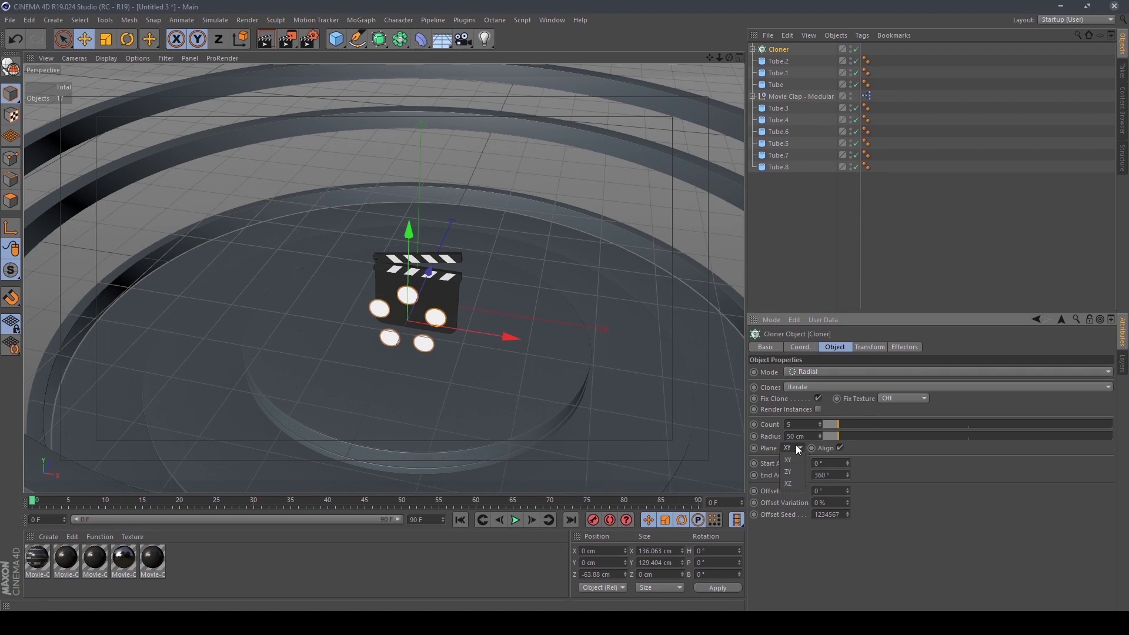
left_click(795, 483)
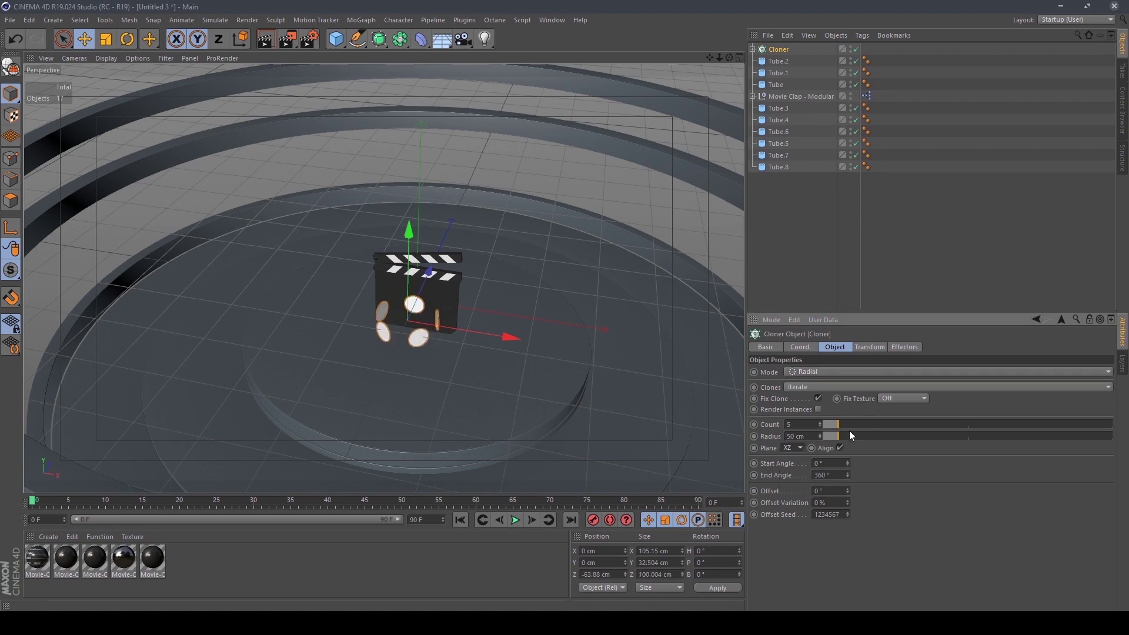
Spread the disc clones into a wide ring by adjusting the cloner radius
left_click_drag(849, 435, 983, 441)
middle_click_drag(708, 346, 508, 297, "alt")
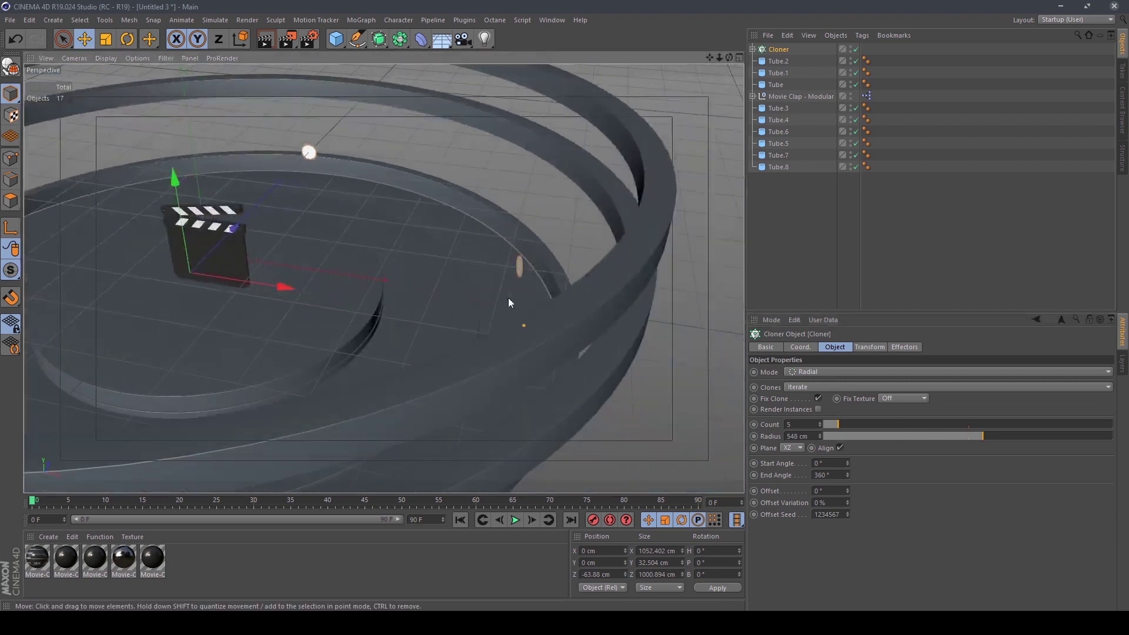
scroll(523, 284, "up", 5)
middle_click_drag(436, 303, 697, 357, "alt")
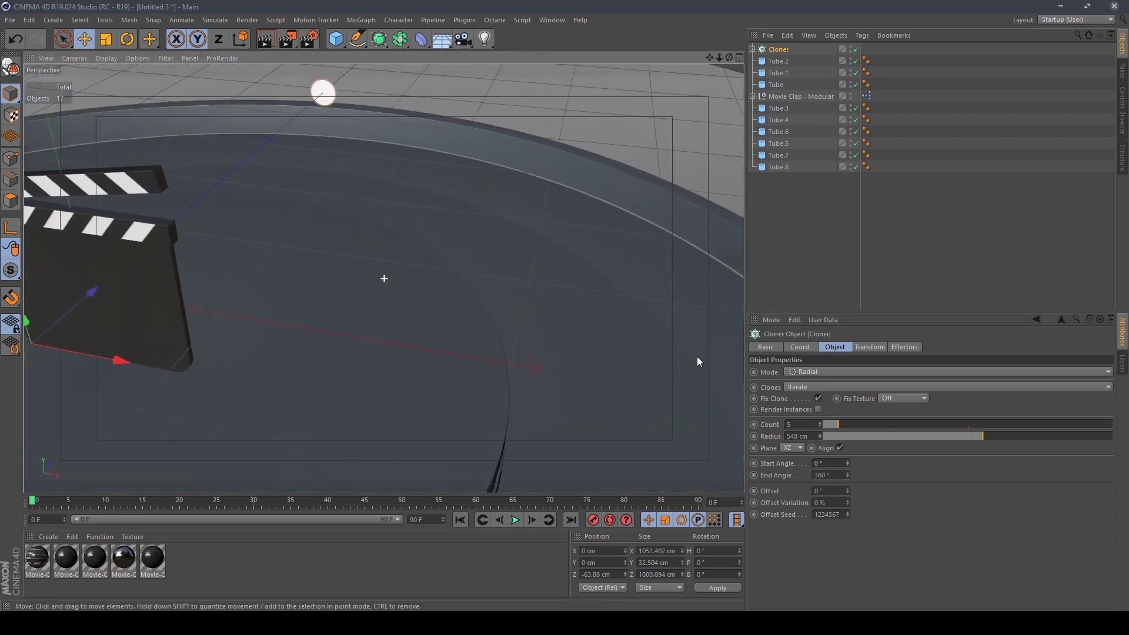
left_click_drag(983, 435, 980, 435)
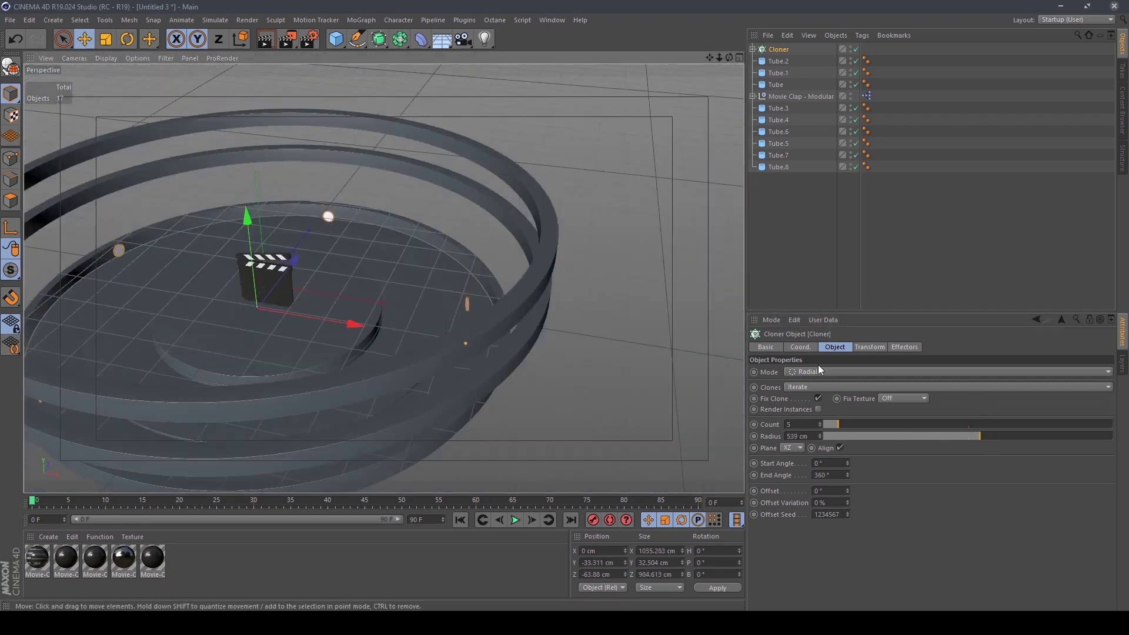
left_click_drag(980, 436, 1004, 435)
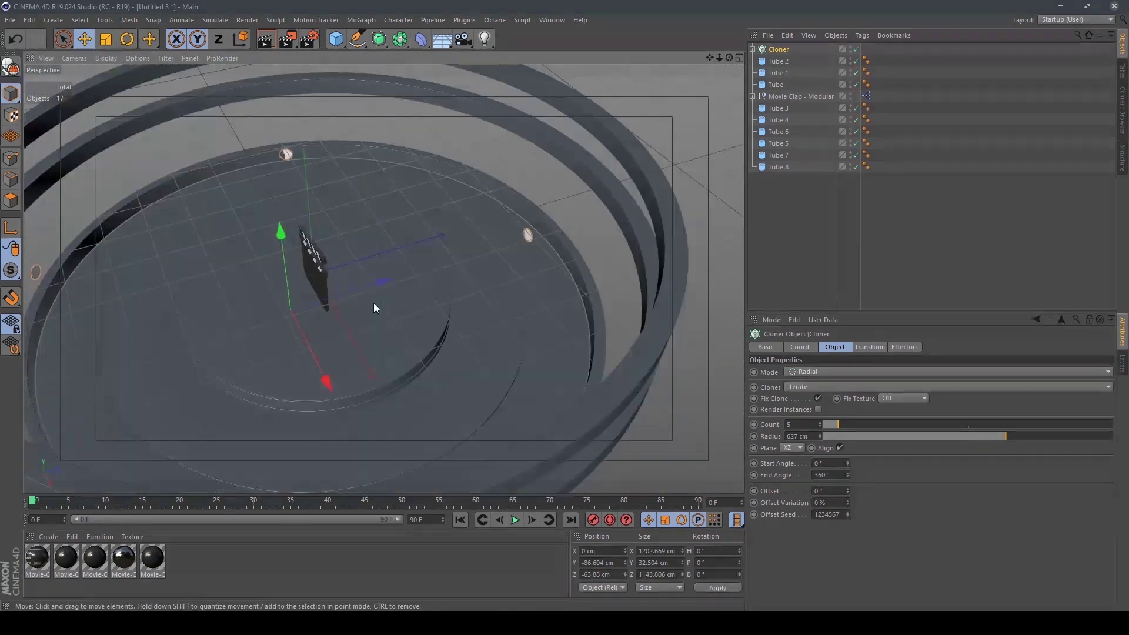
left_click_drag(373, 303, 401, 280)
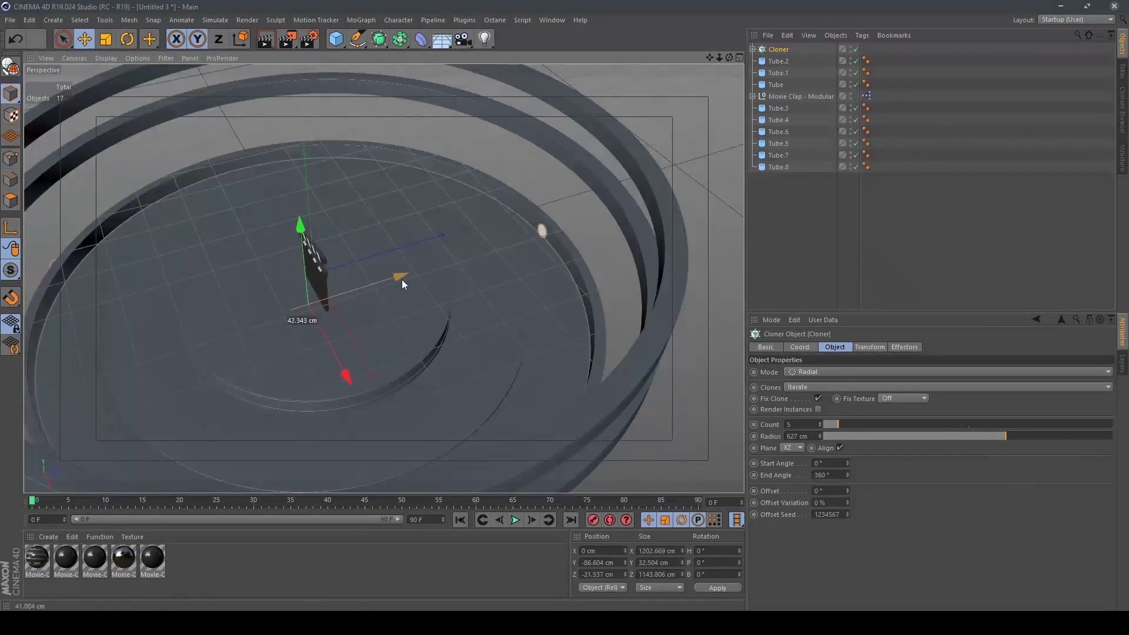
left_click_drag(1006, 436, 1001, 436)
Set the ring radius to 616 cm, then lower it to 606 cm and duplicate the cloner
left_click(598, 317)
left_click(779, 50)
left_click_drag(812, 436, 706, 436)
type("6")
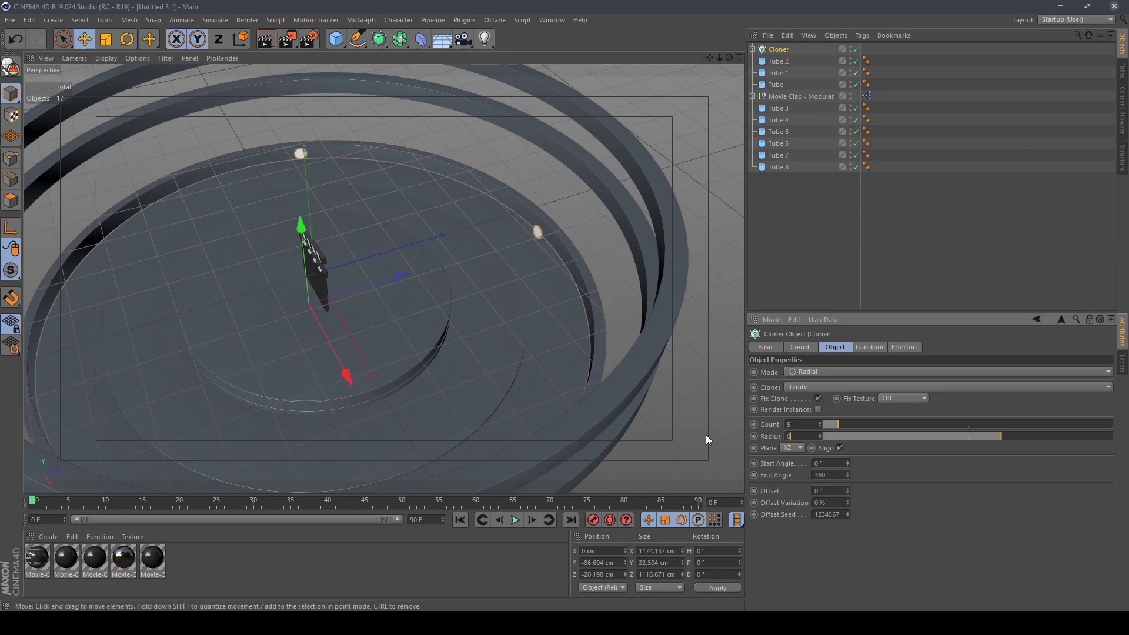
type("16")
key("Return")
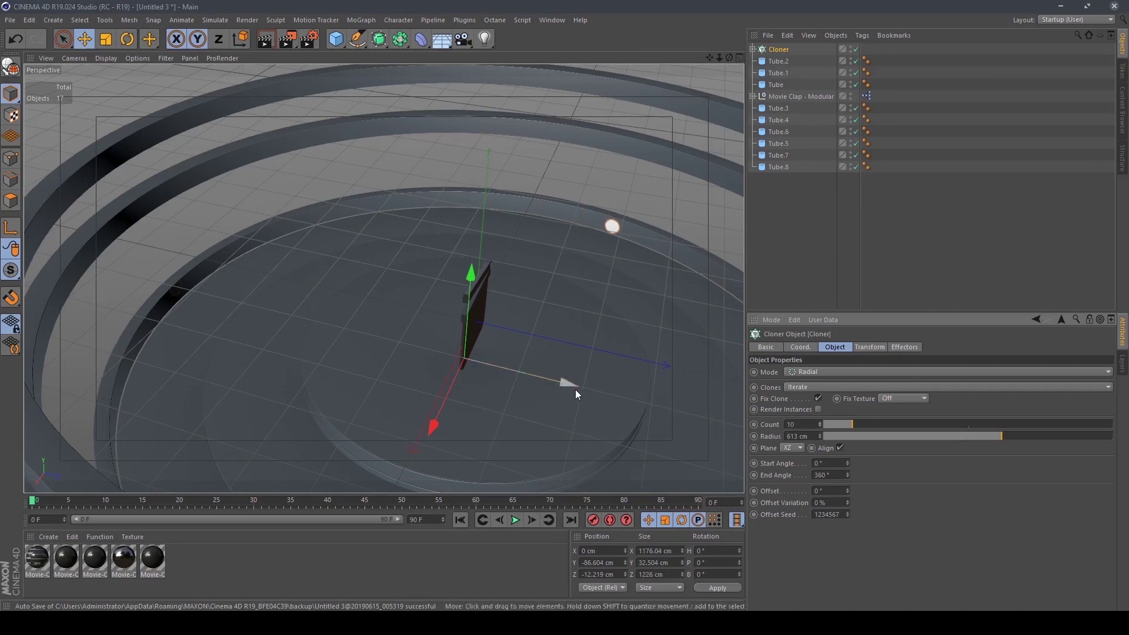
left_click_drag(575, 389, 577, 389)
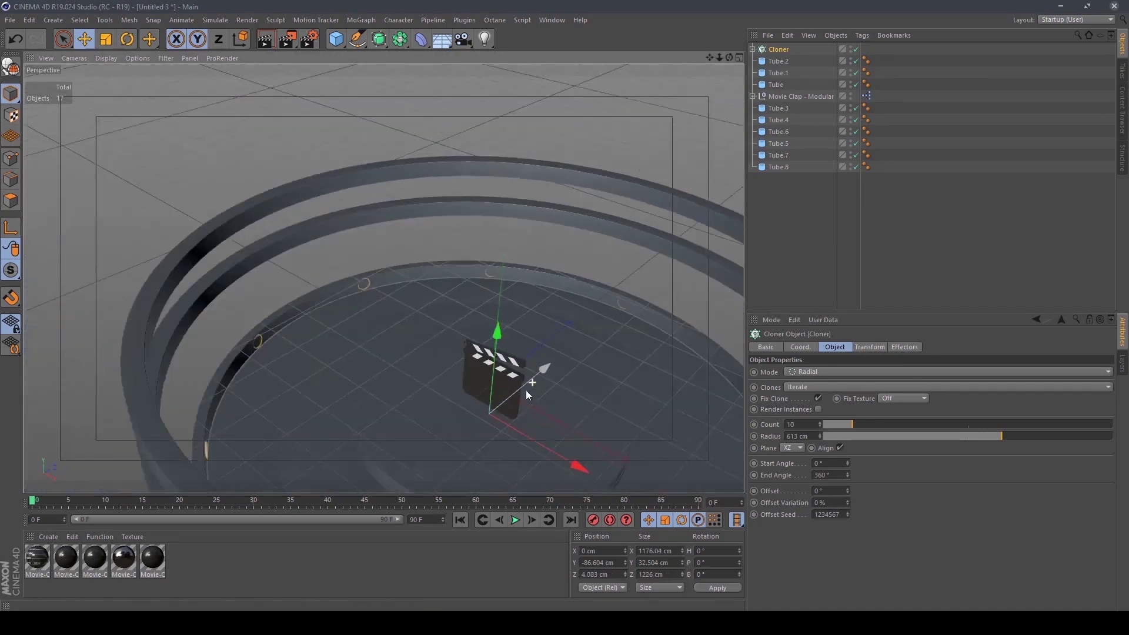
left_click(819, 439)
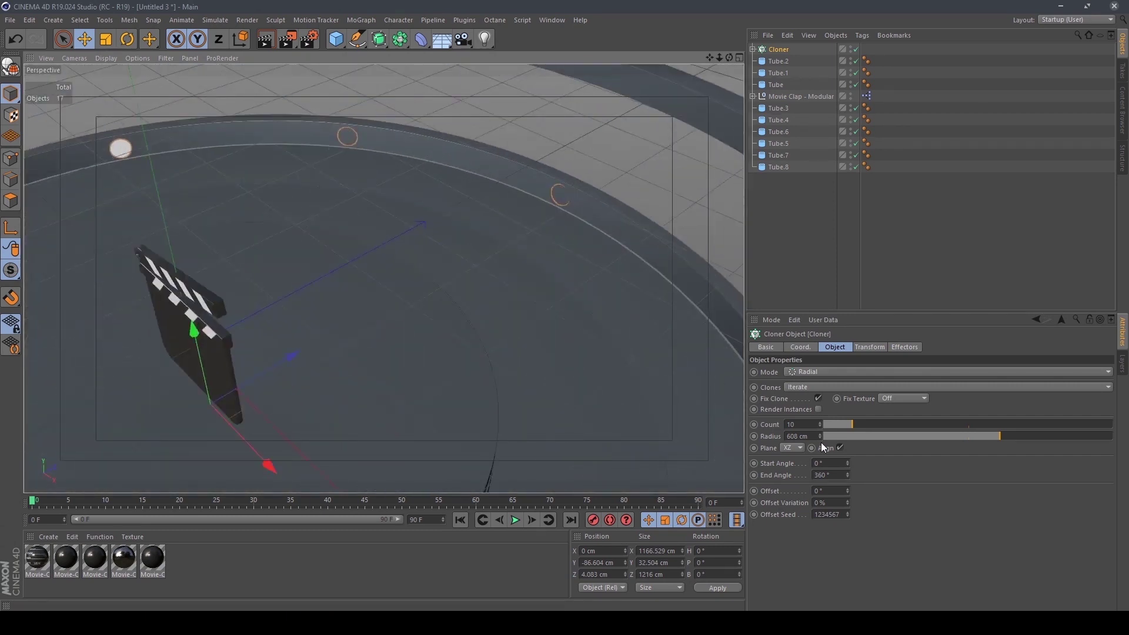
left_click(819, 438)
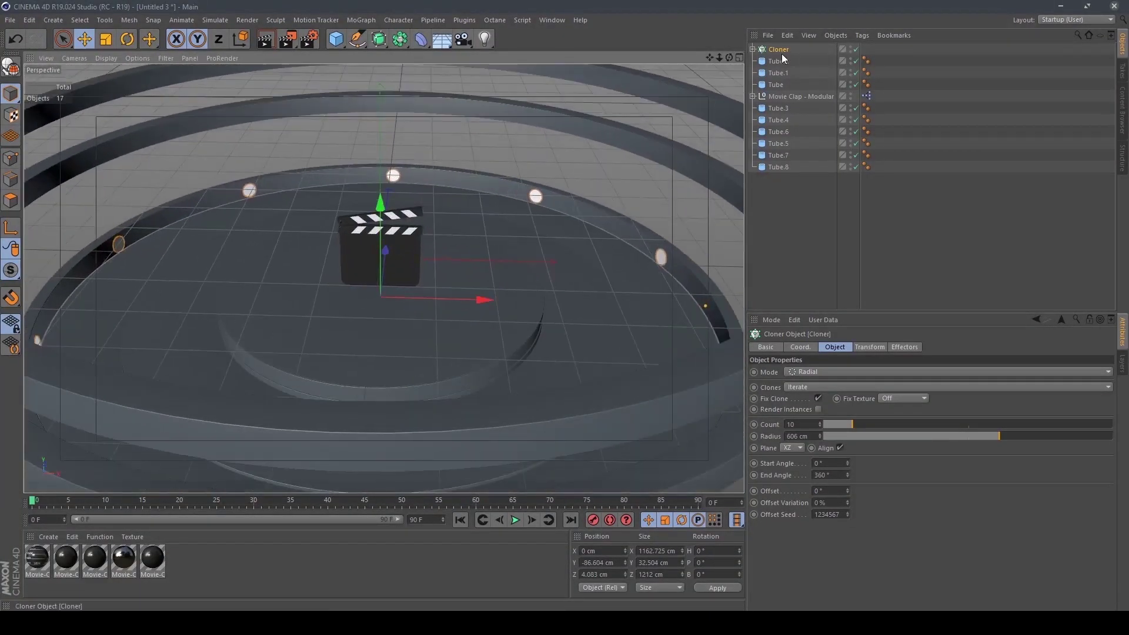
left_click_drag(783, 54, 786, 47)
Shrink the duplicated Cloner.1 ring to about 307 cm radius
mouse_move(999, 436)
left_mouse_down()
mouse_move(835, 433)
mouse_move(859, 433)
left_mouse_up()
middle_click(295, 345)
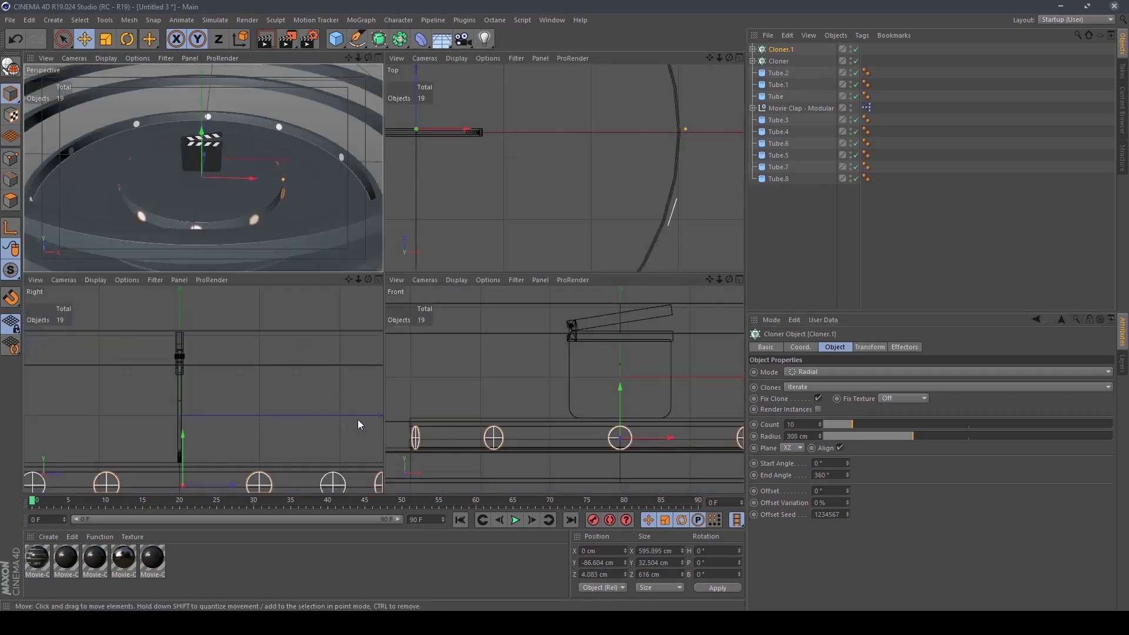
middle_click(259, 342)
middle_click(288, 331)
middle_click(253, 253)
scroll(344, 369, "up", 10)
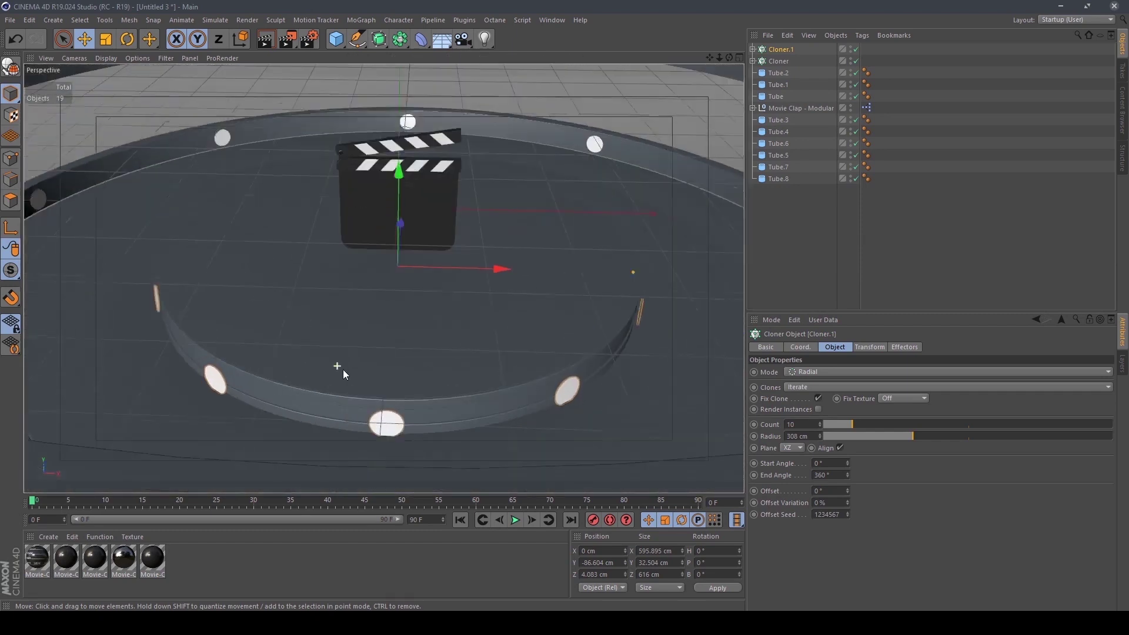
left_click_drag(409, 439, 369, 421, "alt")
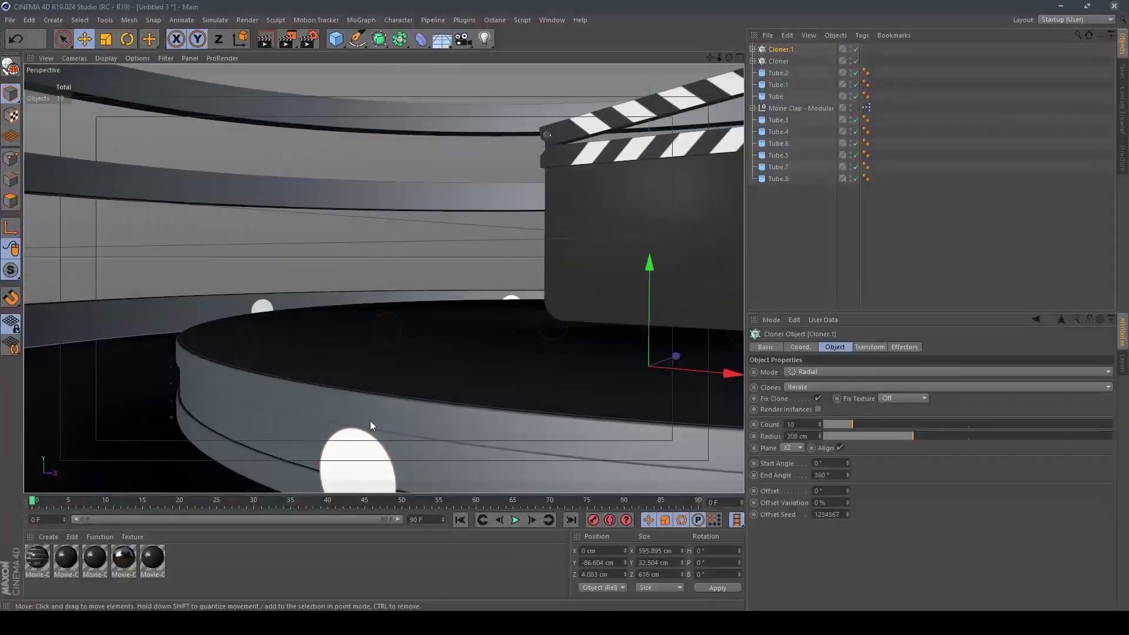
Set Cloner.1's disc outer radius to 9.252 cm and raise the ring slightly
left_click(753, 48)
left_click(781, 60)
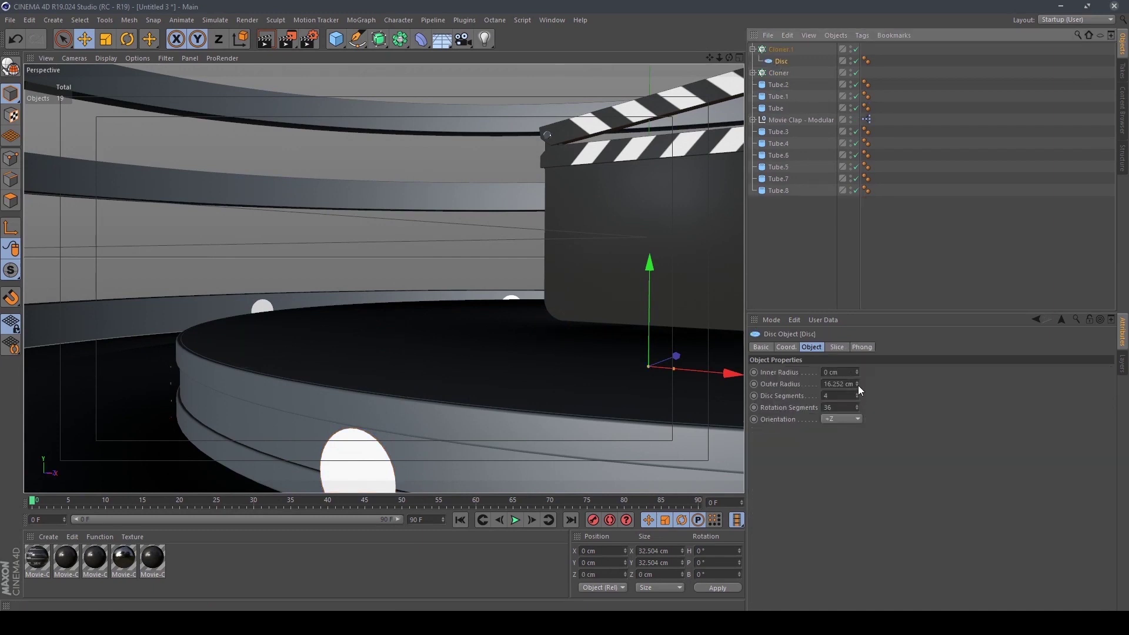
left_click_drag(858, 386, 860, 386)
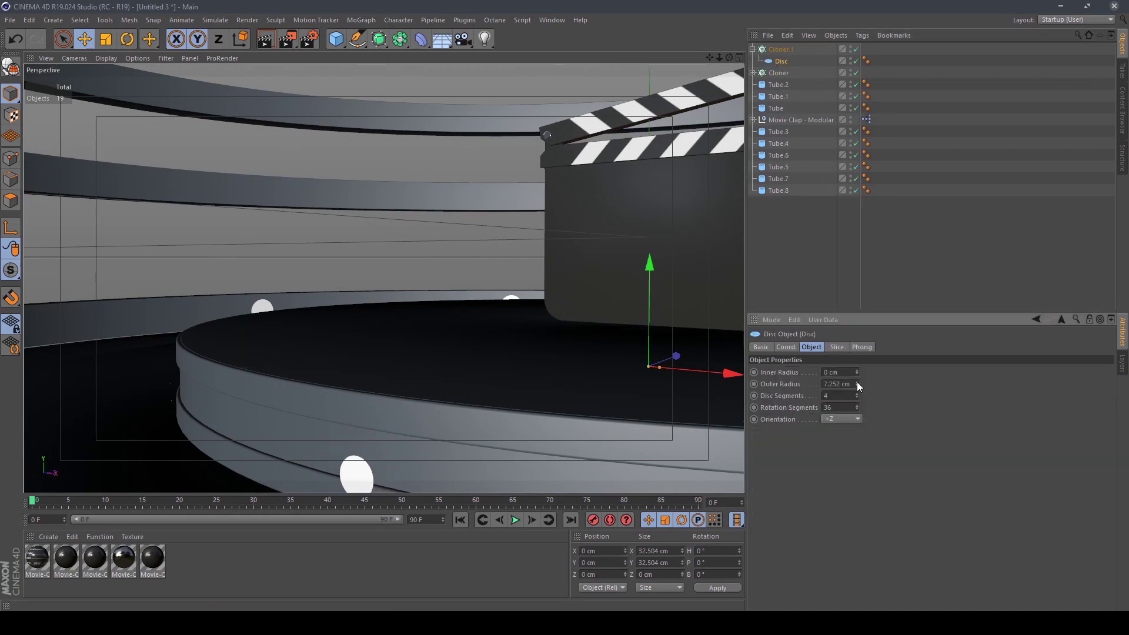
left_click(776, 50)
left_click_drag(650, 266, 651, 252)
left_click(781, 61)
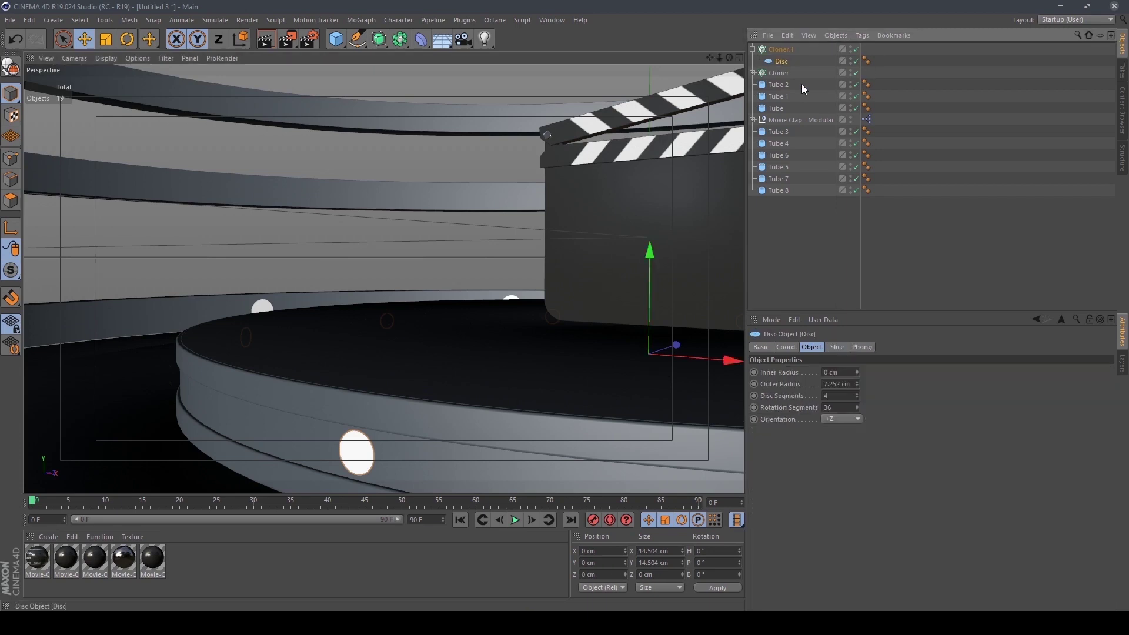
left_click(857, 382)
left_click(856, 381)
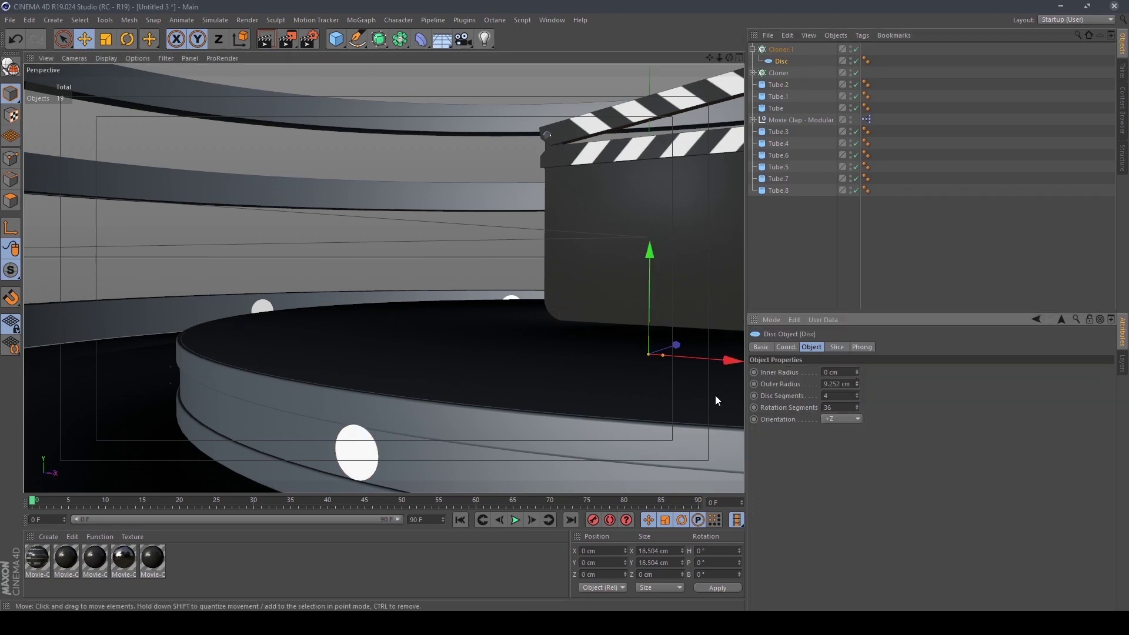
Tighten Cloner.1 to 305 cm radius and lower it to about -79.1 cm Y
left_click_drag(592, 415, 618, 421, "alt")
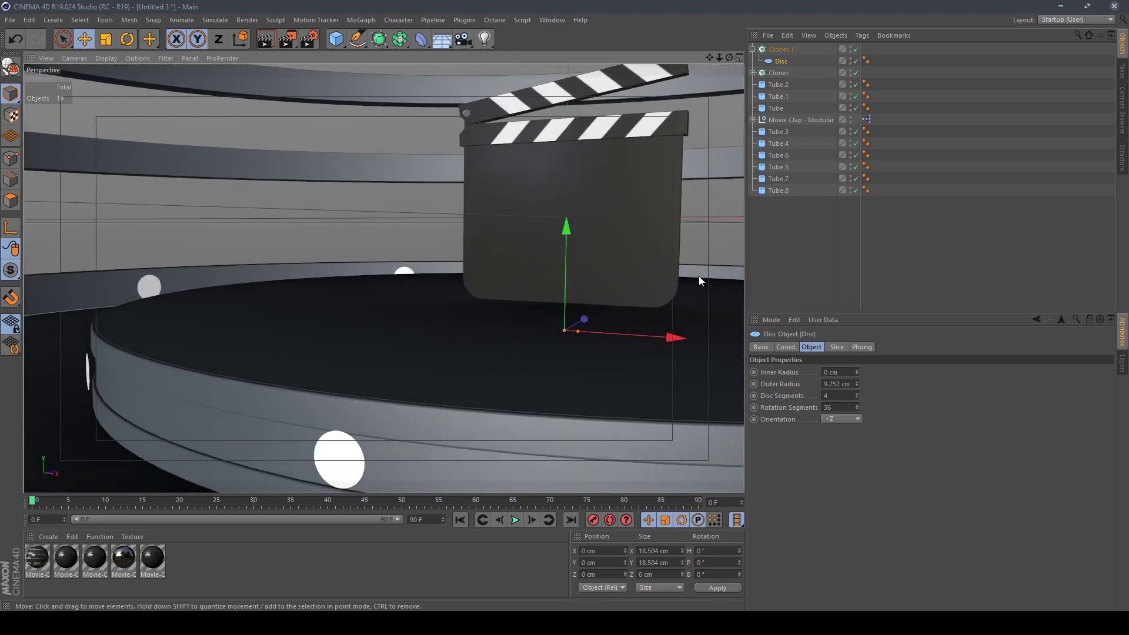
left_click(753, 49)
left_click(761, 51)
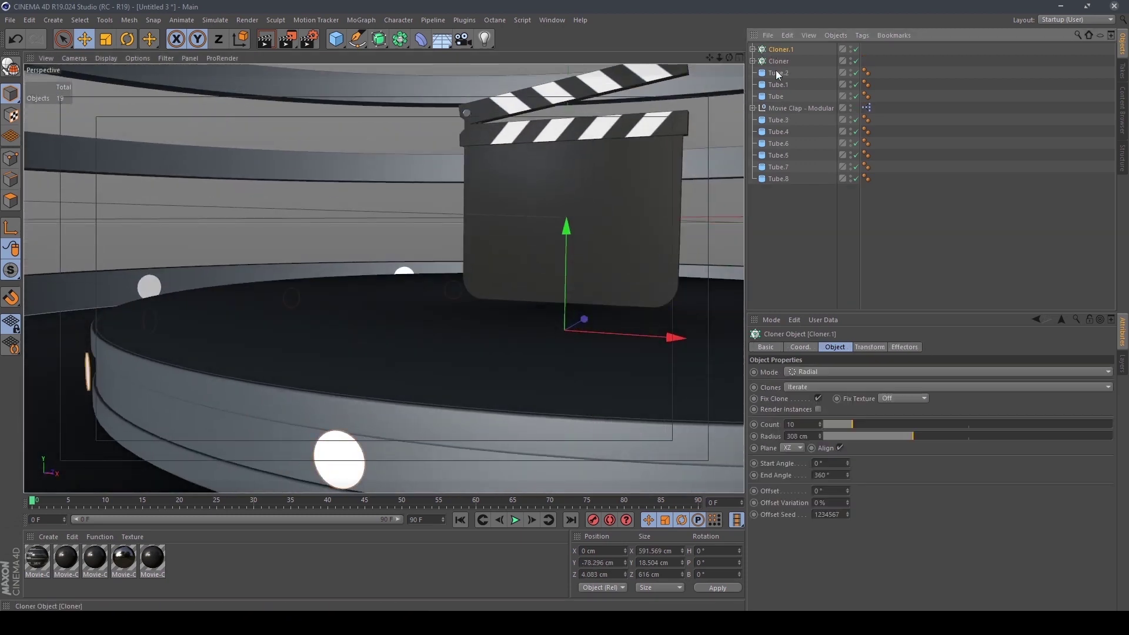
left_click_drag(821, 437, 821, 438)
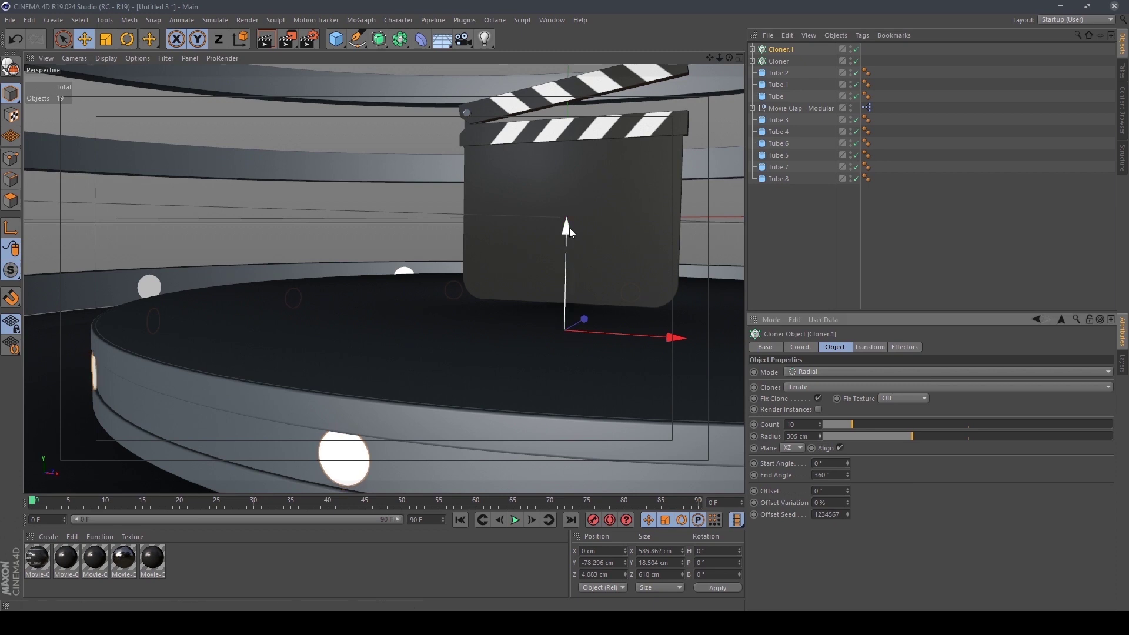
left_click_drag(570, 228, 570, 227)
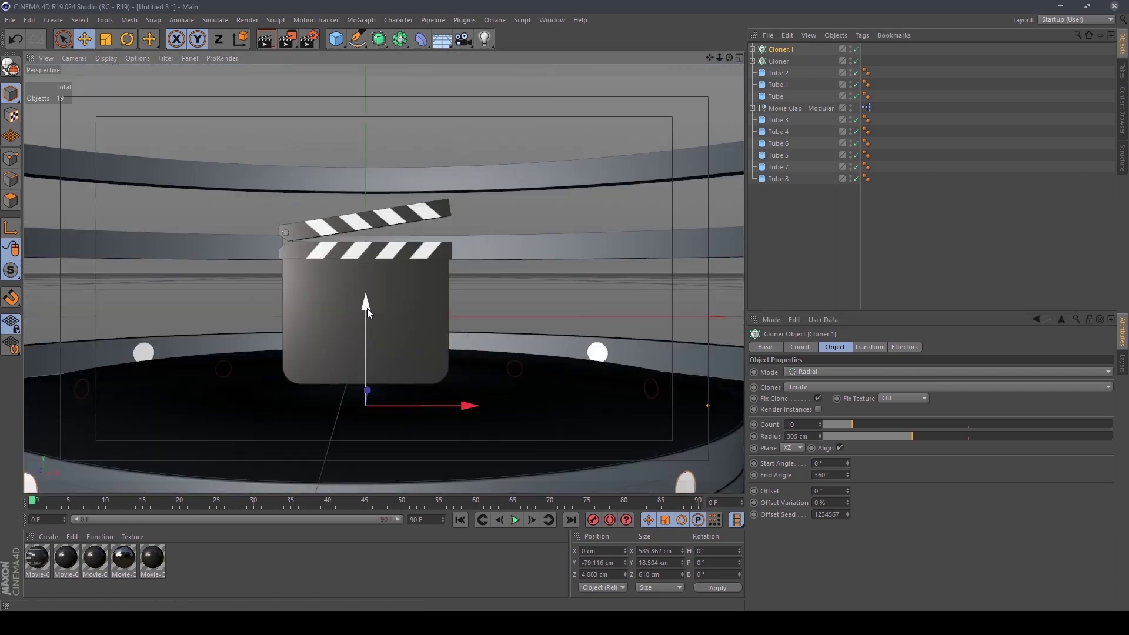
scroll(367, 306, "up", 2)
scroll(368, 306, "down", 4)
scroll(368, 306, "up", 2)
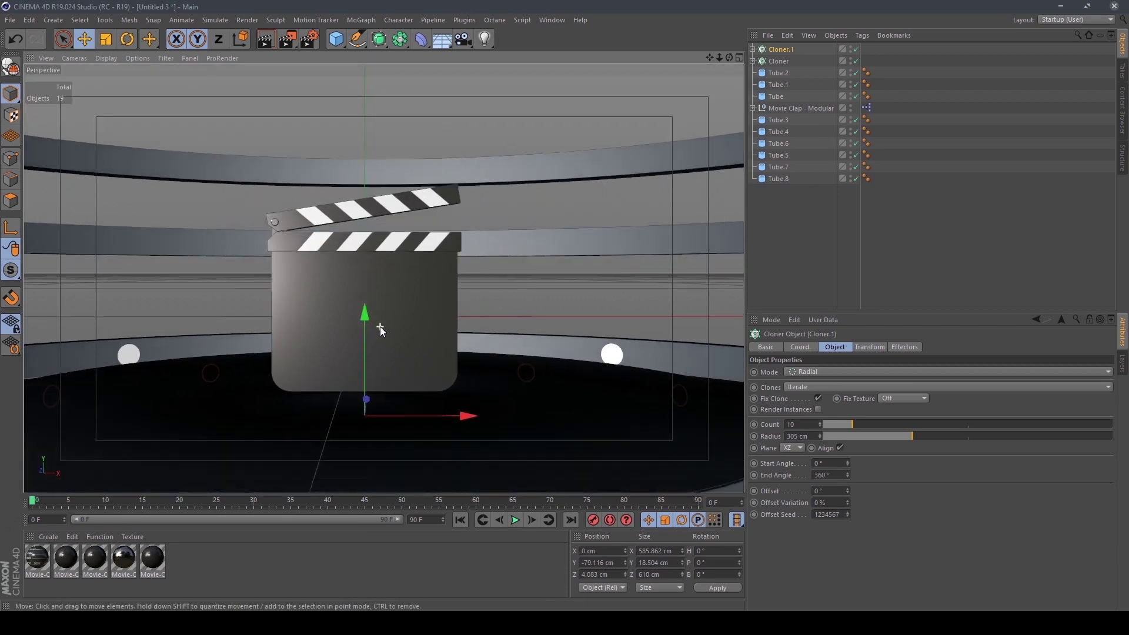
middle_click_drag(387, 314, 407, 282, "alt")
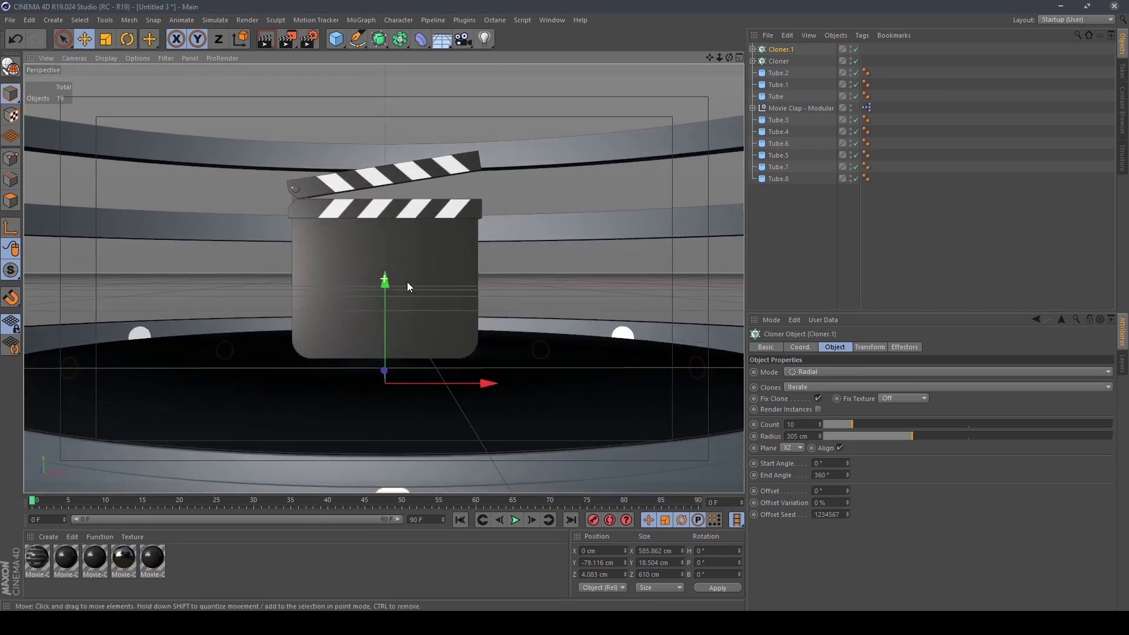
scroll(409, 296, "down", 1)
middle_click_drag(429, 322, 439, 313, "alt")
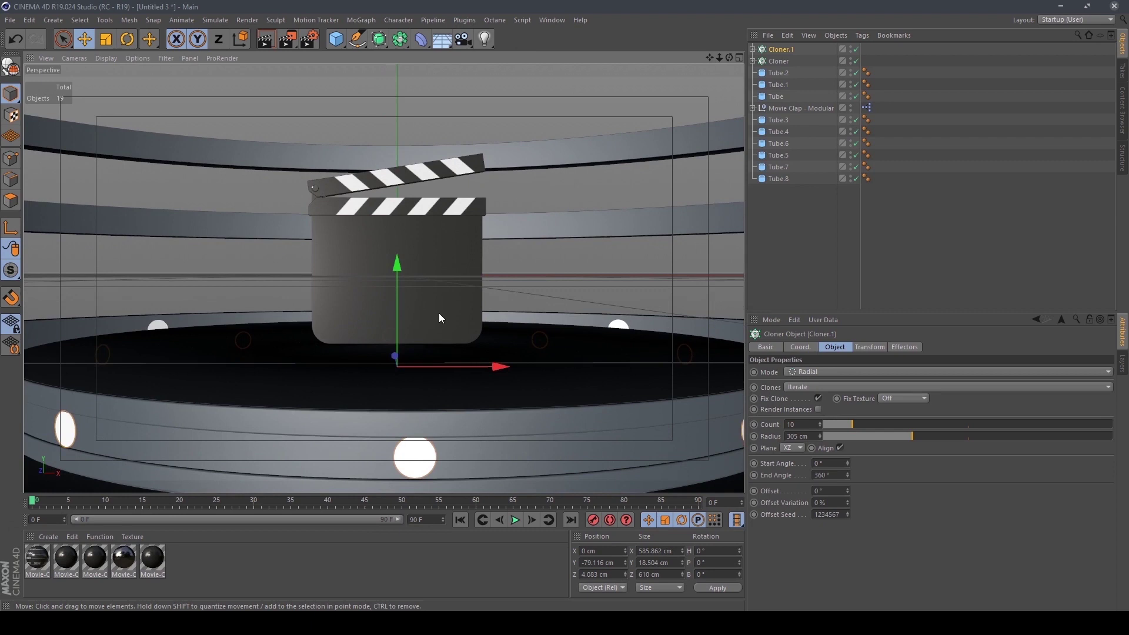
left_click_drag(442, 324, 438, 320, "alt")
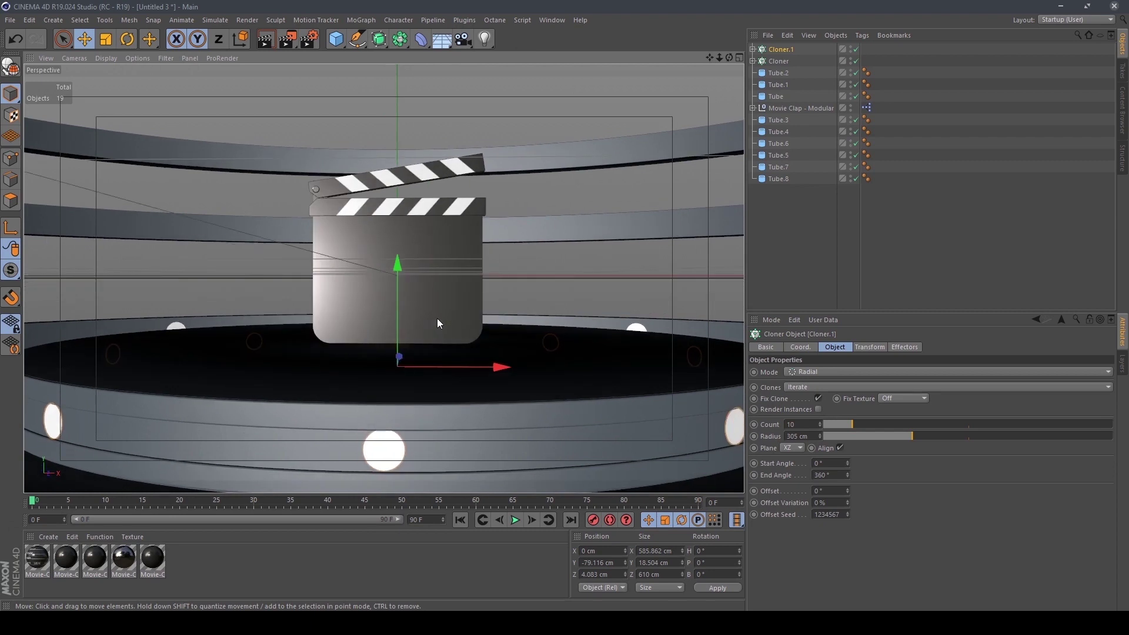
Add a camera with 20 mm focal length and move it closer, to about -460.9 cm Z
left_click(464, 40)
left_click(504, 53)
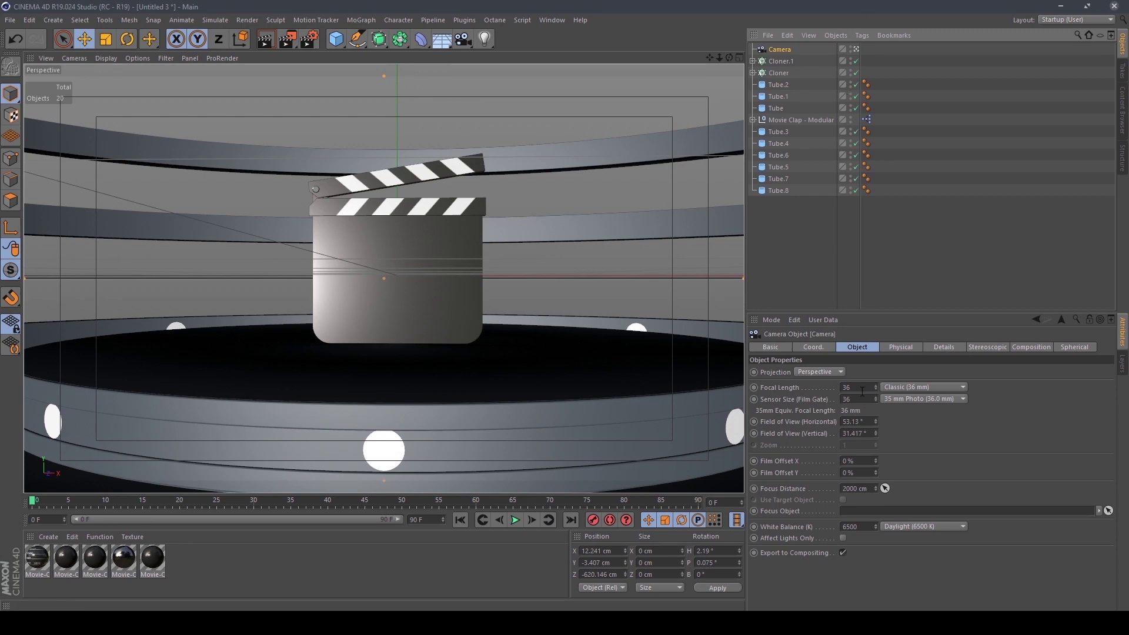
left_click_drag(863, 388, 774, 387)
type("25")
key("Return")
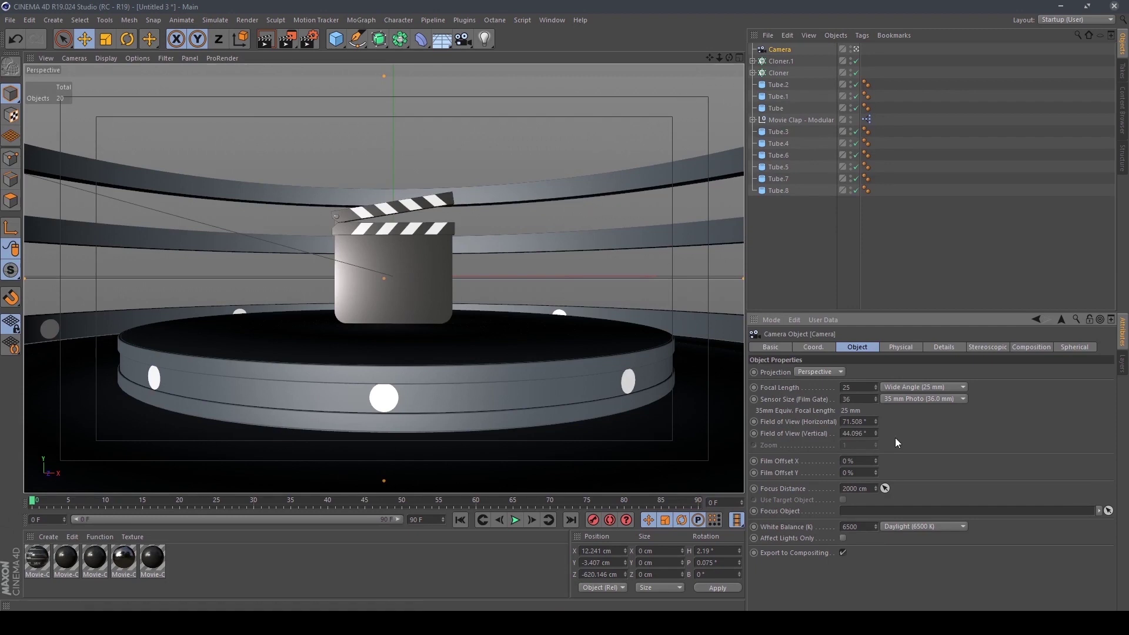
left_click_drag(860, 389, 798, 391)
type("20")
key("Return")
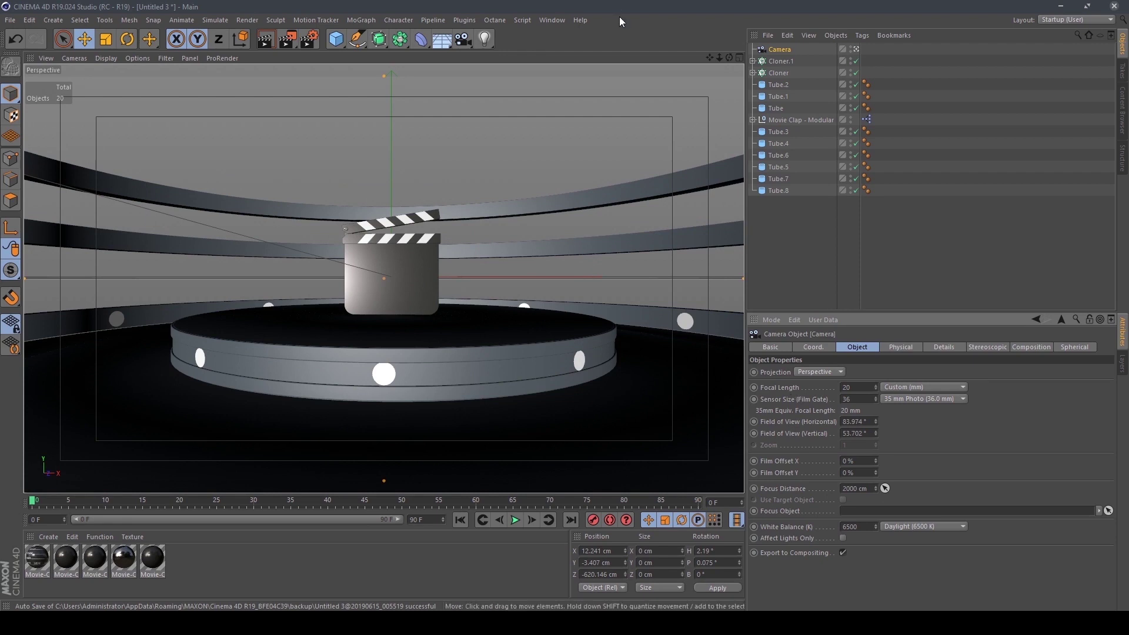
left_click_drag(719, 58, 731, 63)
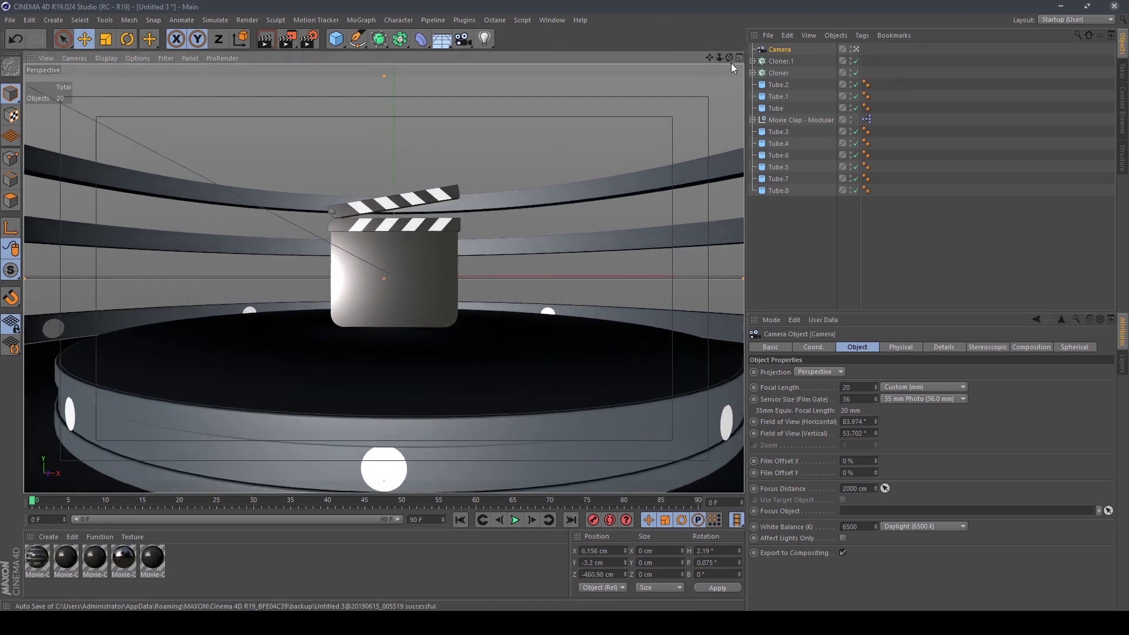
left_click(792, 119)
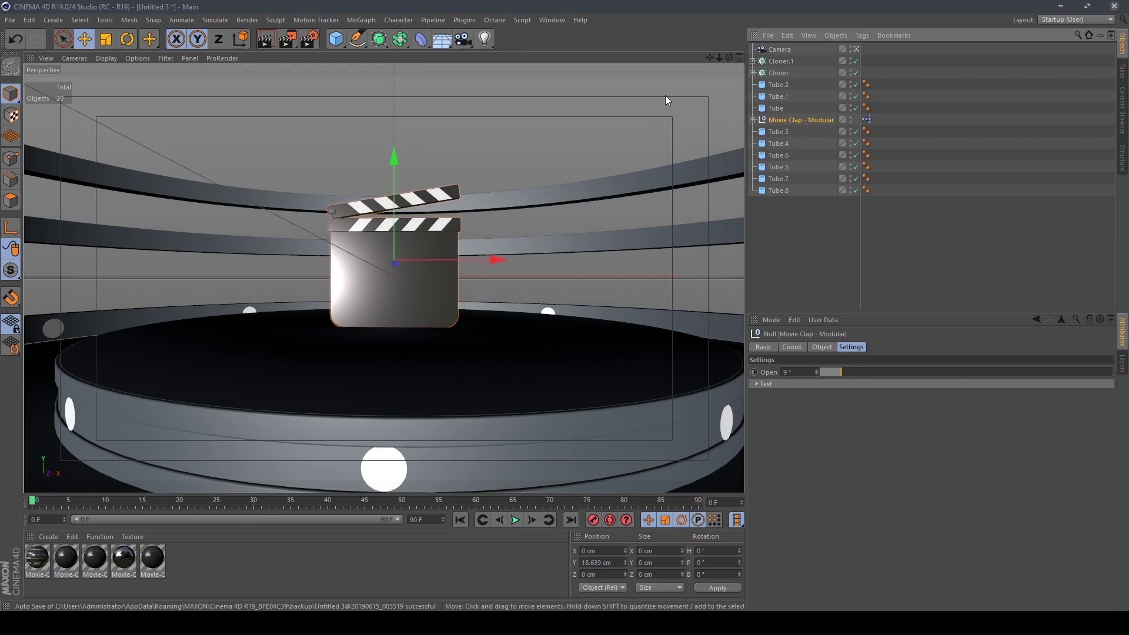
Move the clapperboard back along Z to about -205.9 cm using the top view
left_click_drag(720, 57, 690, 58)
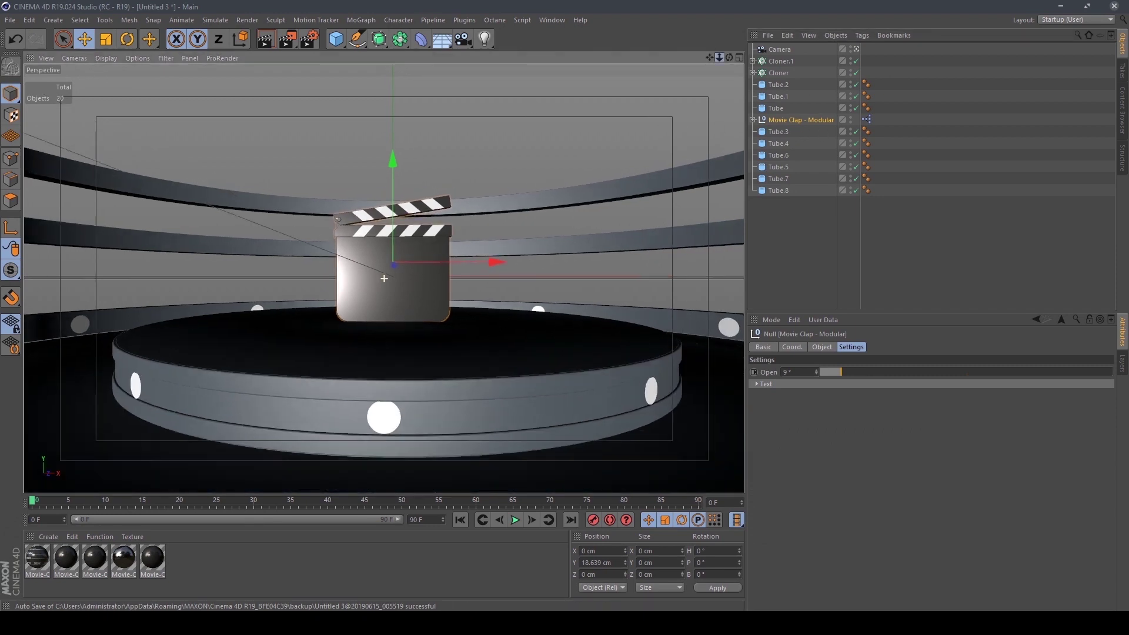
middle_click(450, 253)
scroll(456, 148, "down", 5)
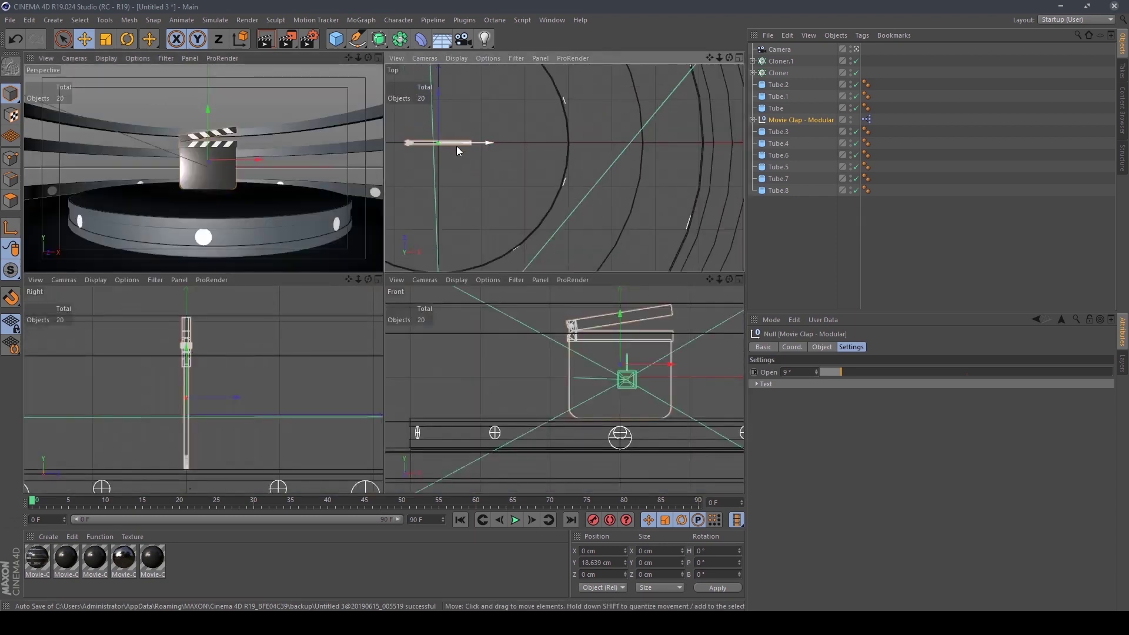
middle_click_drag(456, 147, 577, 167, "alt")
scroll(550, 166, "up", 2)
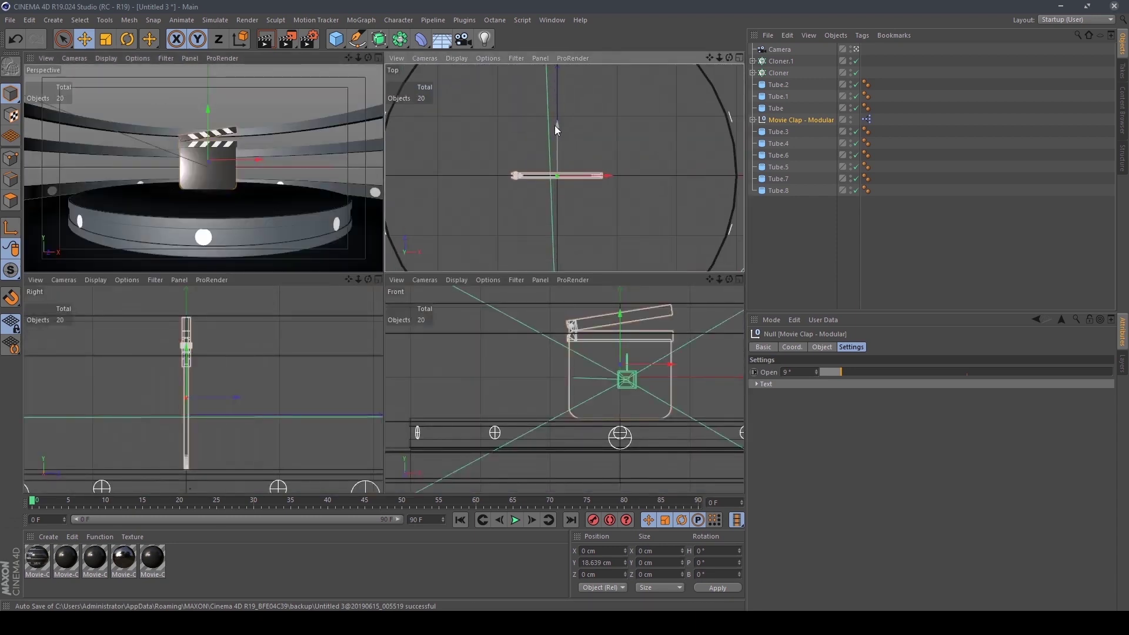
left_click_drag(559, 126, 582, 252)
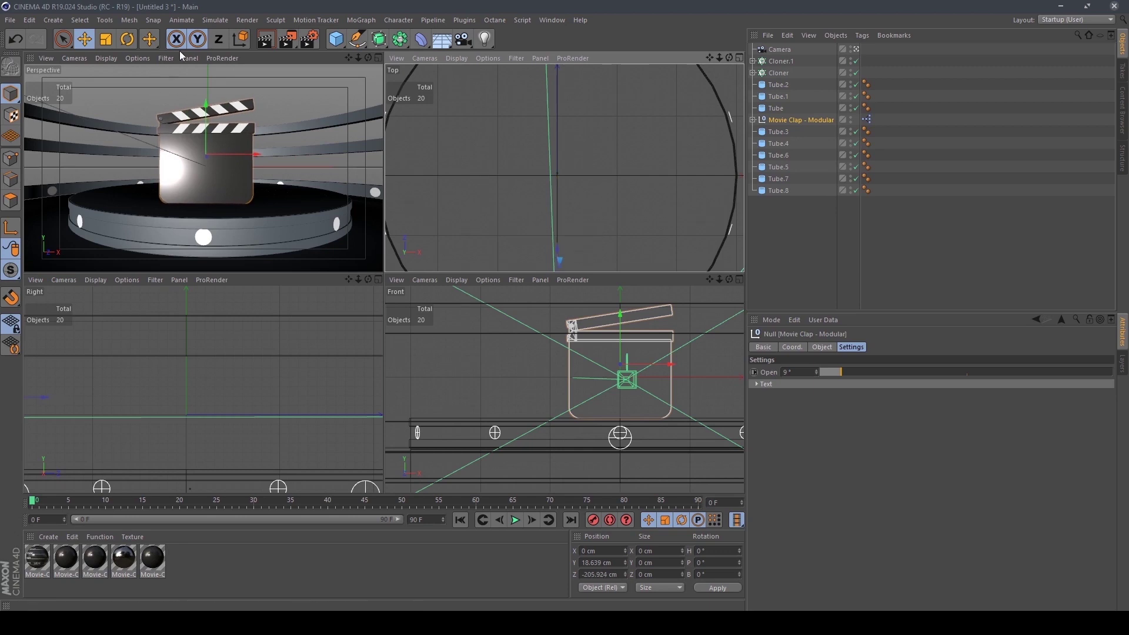
middle_click(254, 160)
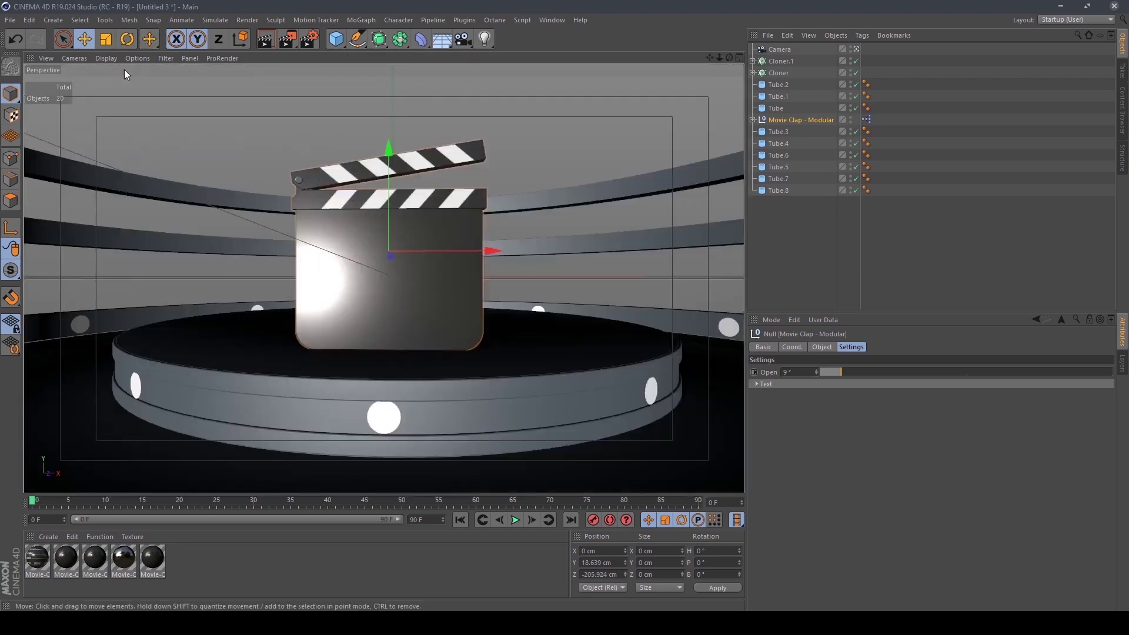
Try scaling the clapperboard to 123%, undo it, then raise it to about 29.7 cm Y
left_click(106, 38)
left_click_drag(500, 179, 581, 133)
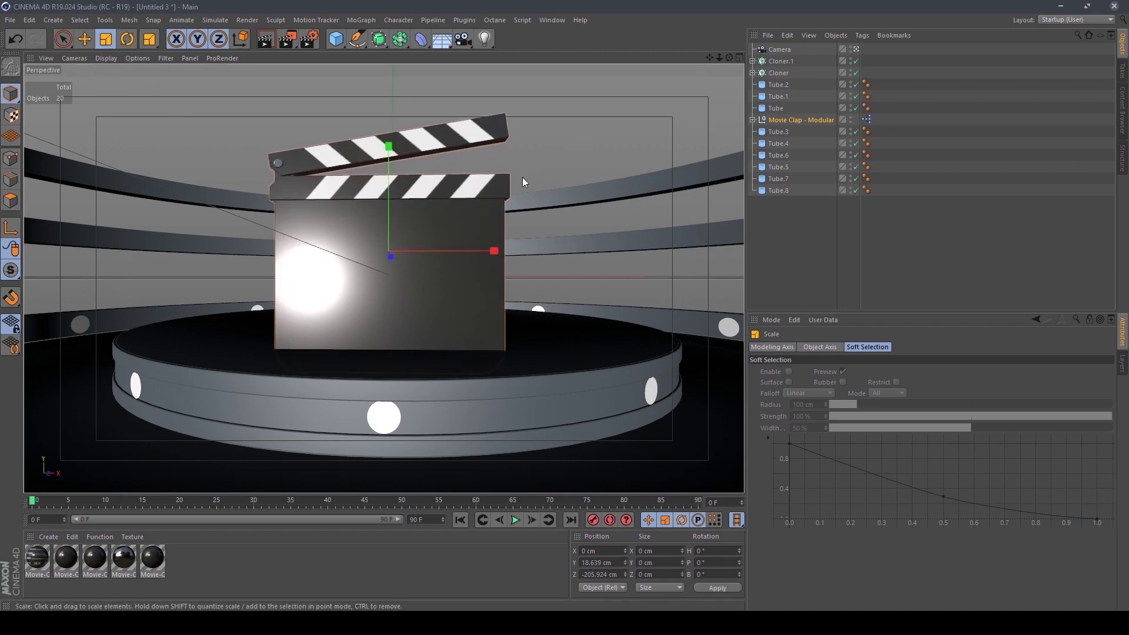
key("ctrl+z")
key("e")
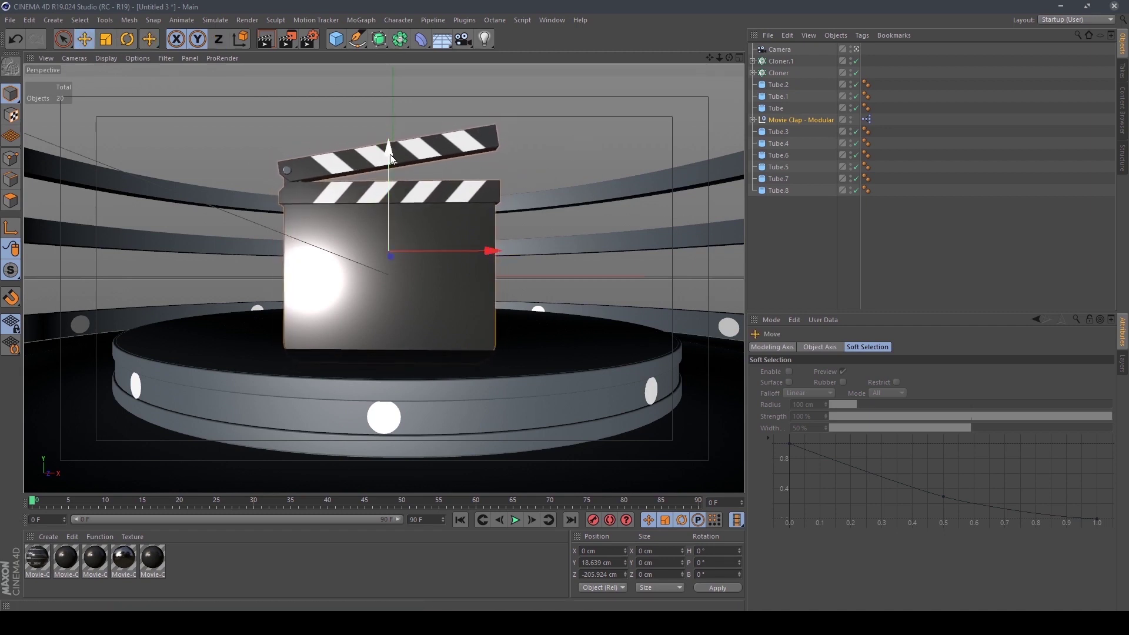
left_click_drag(390, 151, 393, 138)
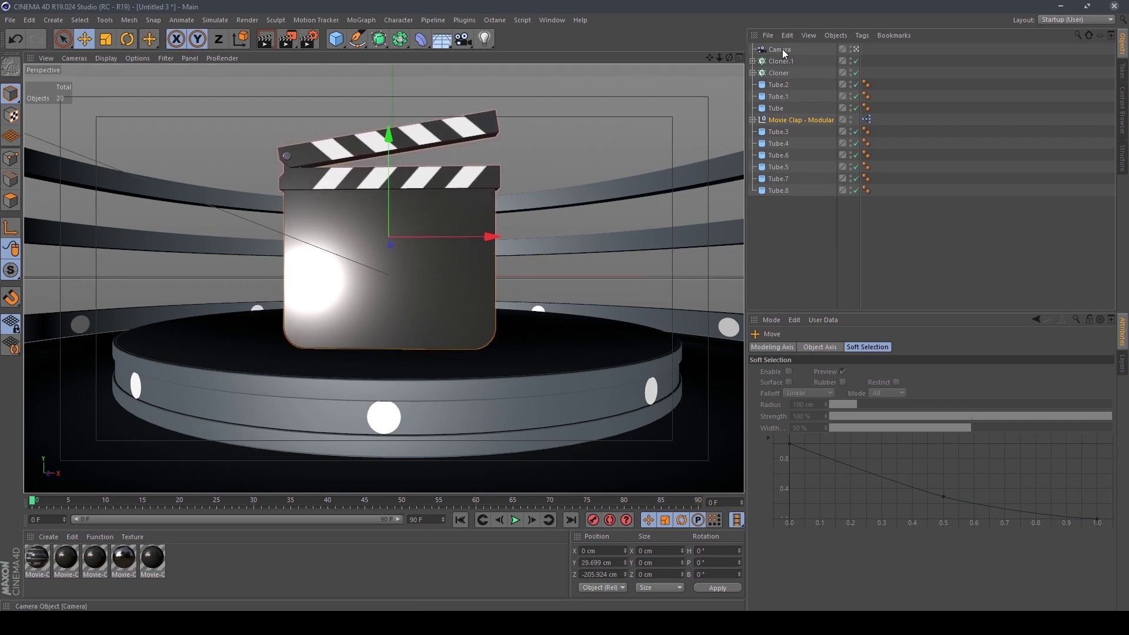
Select the three rings Tube, Tube.1 and Tube.2 together
scroll(417, 216, "up", 3)
scroll(548, 230, "down", 10)
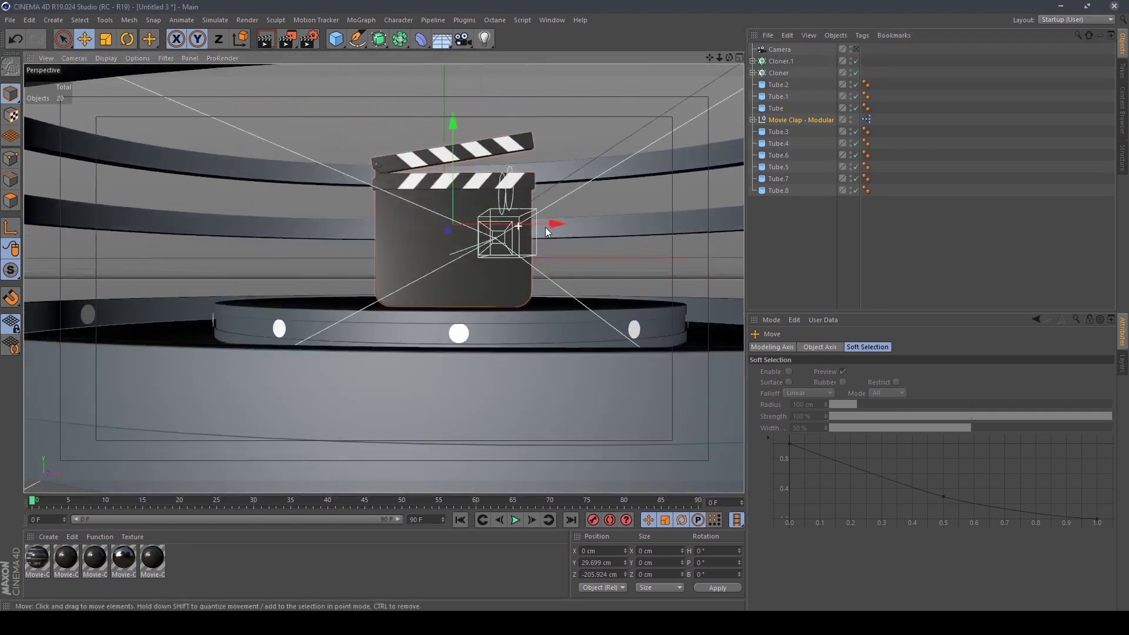
left_click_drag(563, 229, 547, 270, "alt")
scroll(629, 171, "up", 3)
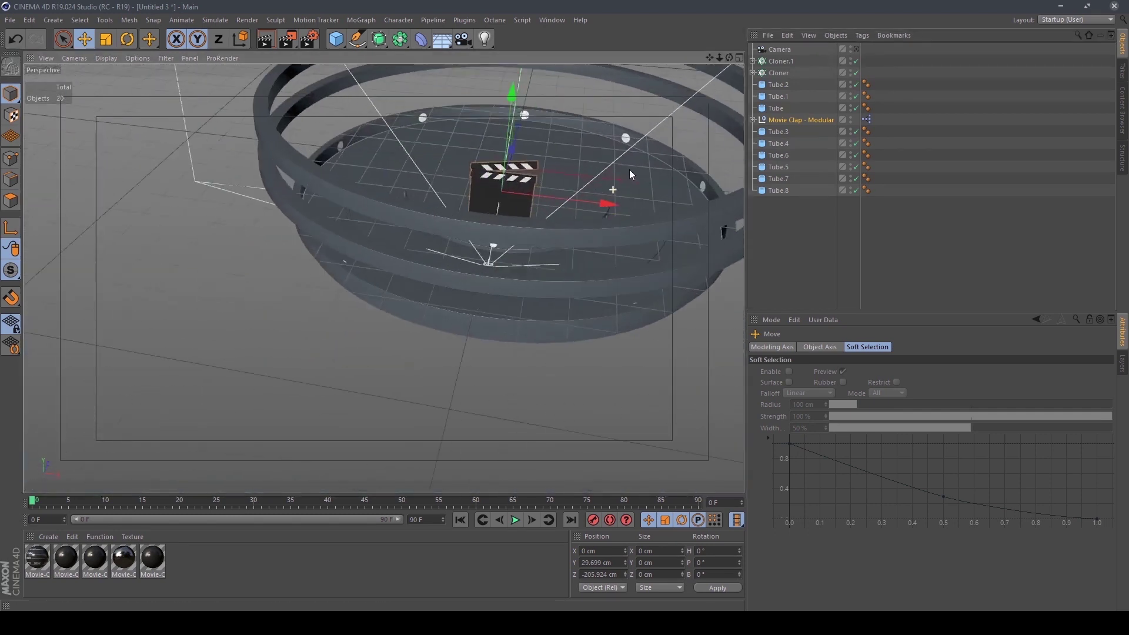
middle_click_drag(631, 169, 497, 288, "alt")
mouse_move(583, 186)
left_mouse_down("alt")
mouse_move(547, 220)
mouse_move(578, 204)
left_mouse_up("alt")
left_click(581, 203)
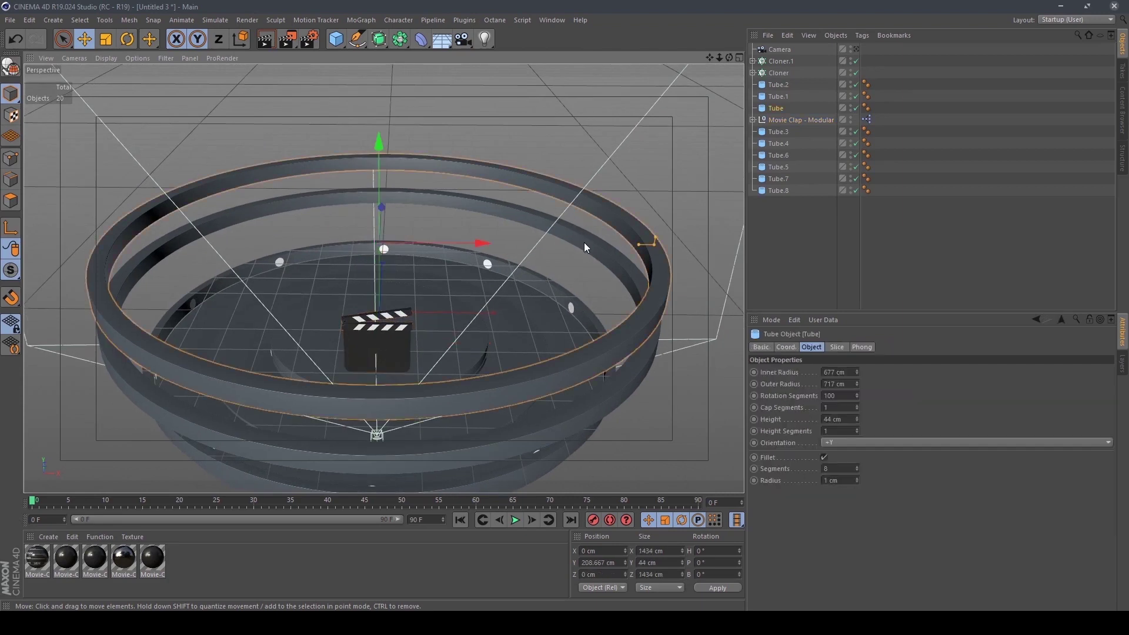
left_click(581, 252)
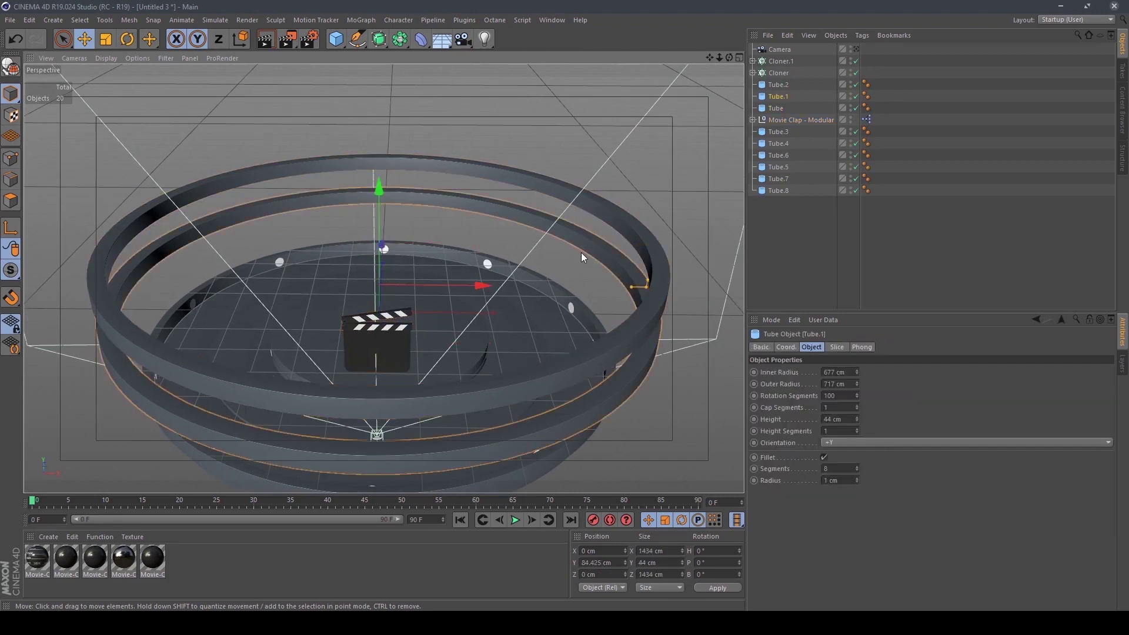
left_click(551, 288)
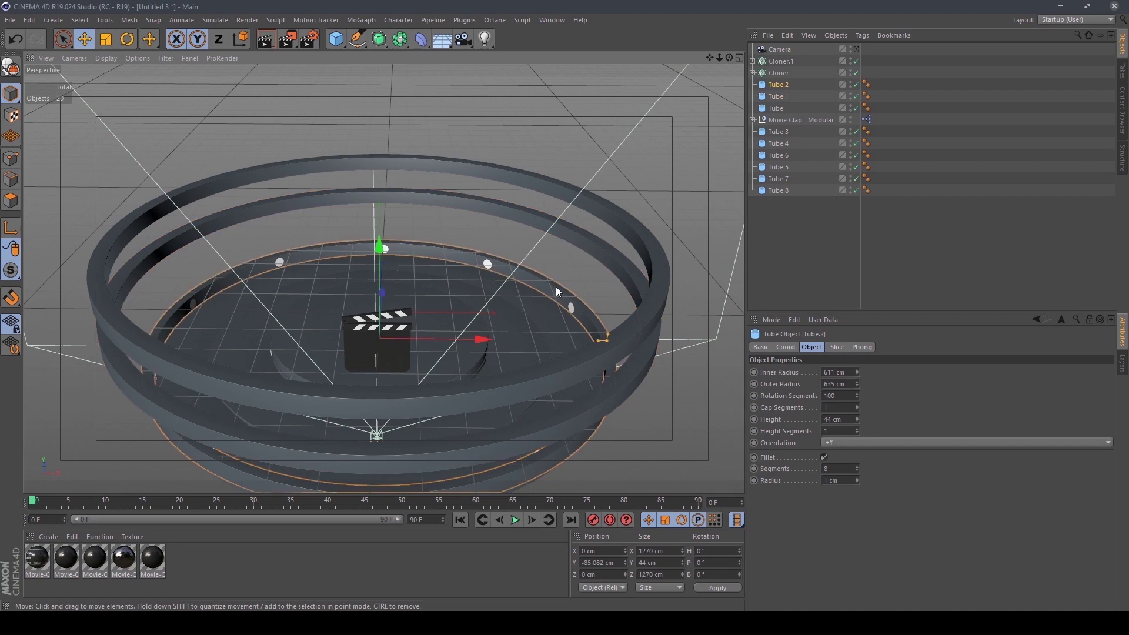
left_click(597, 253, "shift")
left_click(623, 216, "shift")
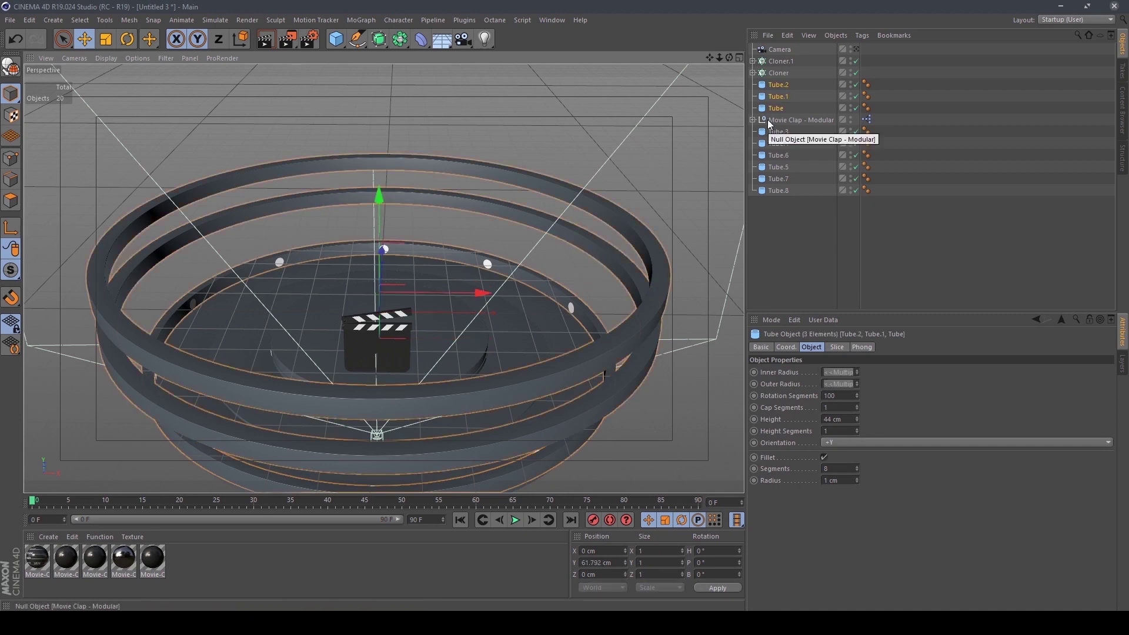
Group the selected rings under a null with Alt+G and name it Top
key("alt+g")
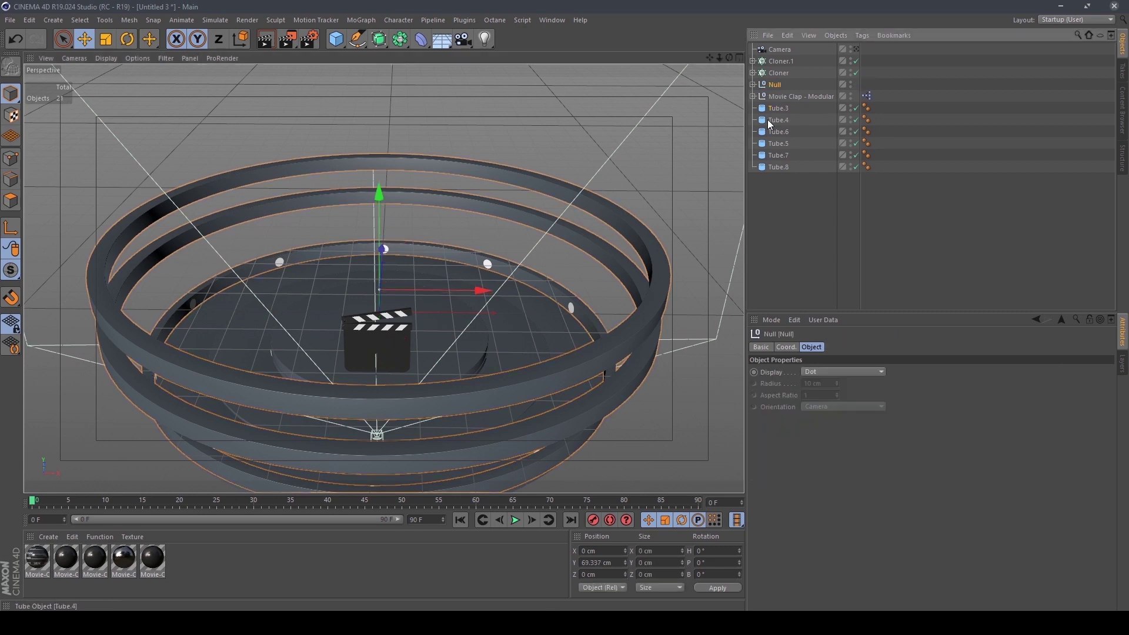
double_click(774, 85)
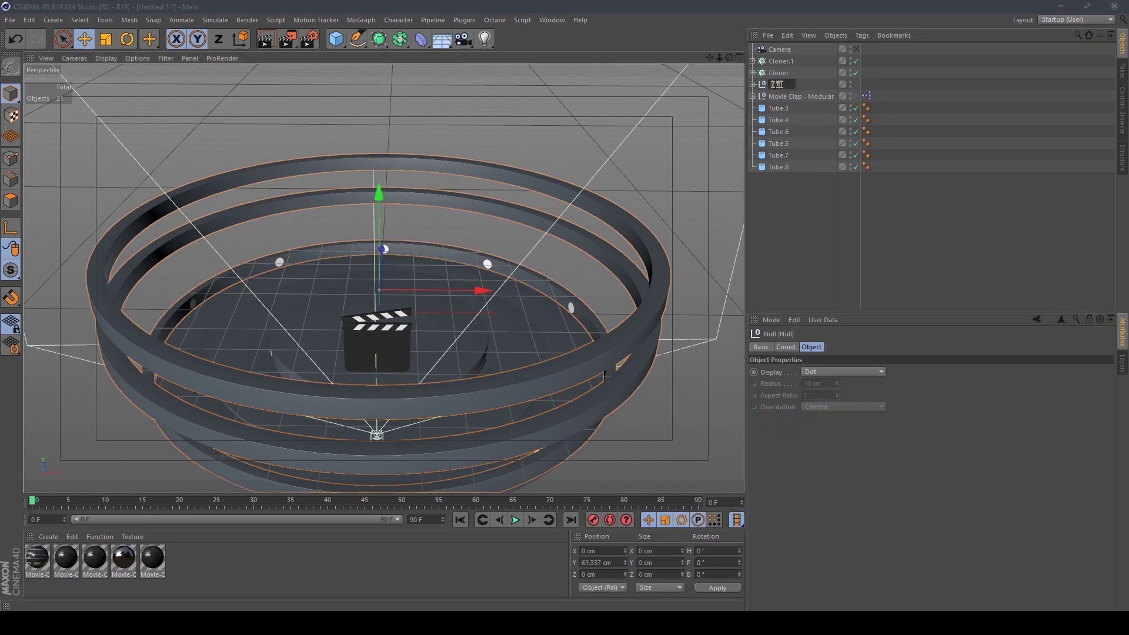
type("Top")
Finish naming the ring group Top_Ring
type("_Fing")
key("Return")
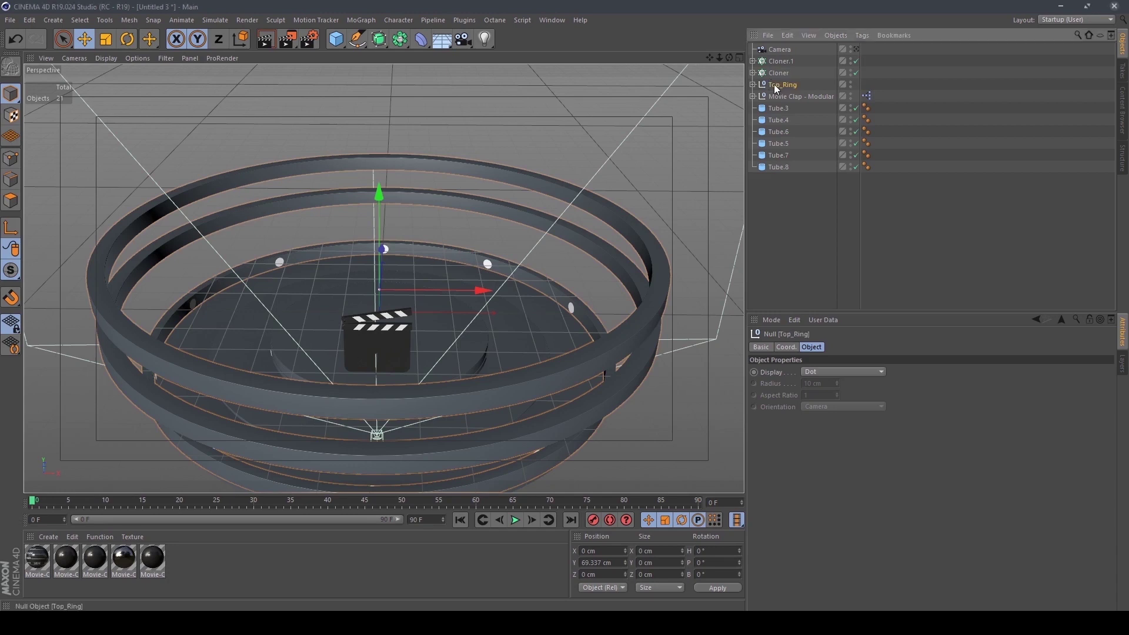
left_click_drag(619, 255, 564, 383, "alt")
scroll(544, 434, "up", 3)
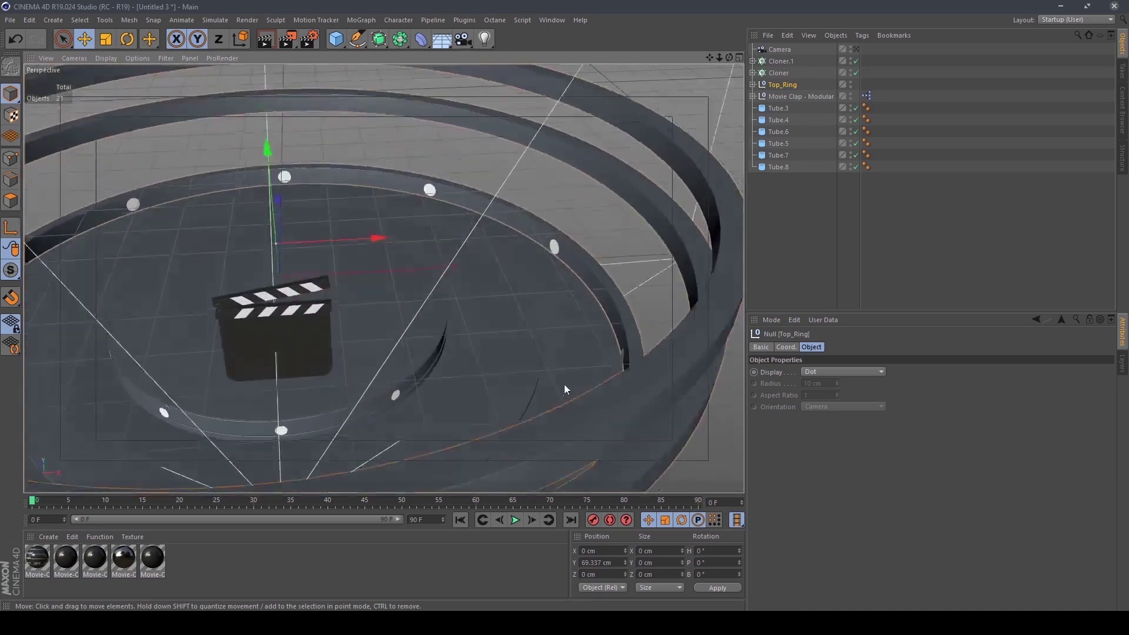
Select Tube.3, Tube.5, Tube.6, Tube.7 and Tube.8 in the viewport, orbiting to reach them
left_click(564, 369)
left_click(481, 371, "shift")
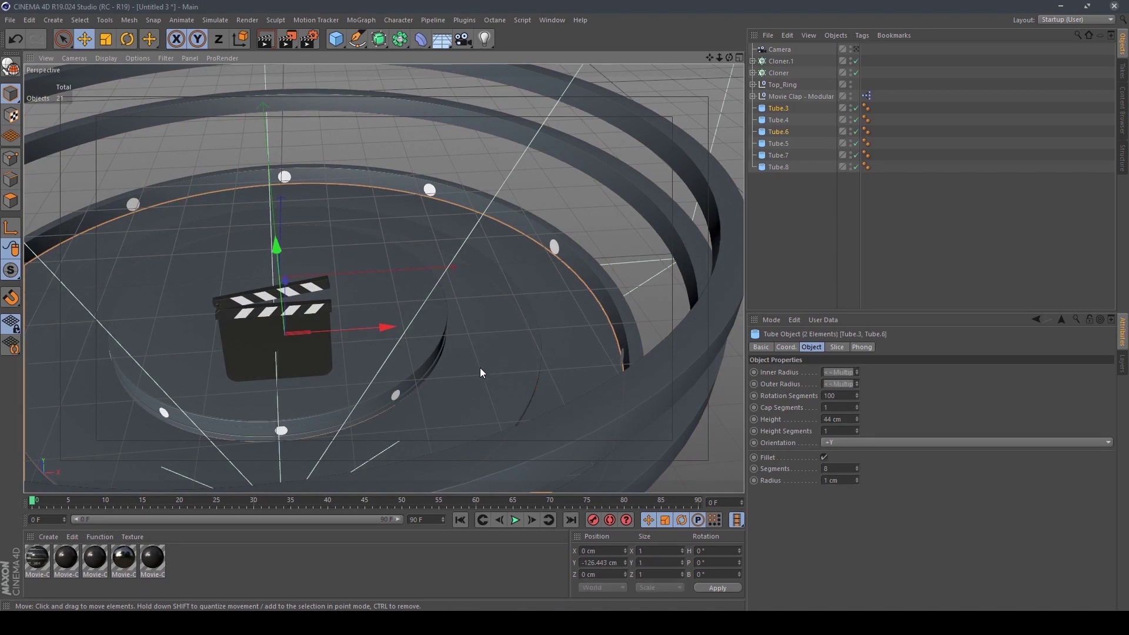
scroll(362, 387, "up", 3)
left_click(377, 390, "shift")
left_click(384, 404, "shift")
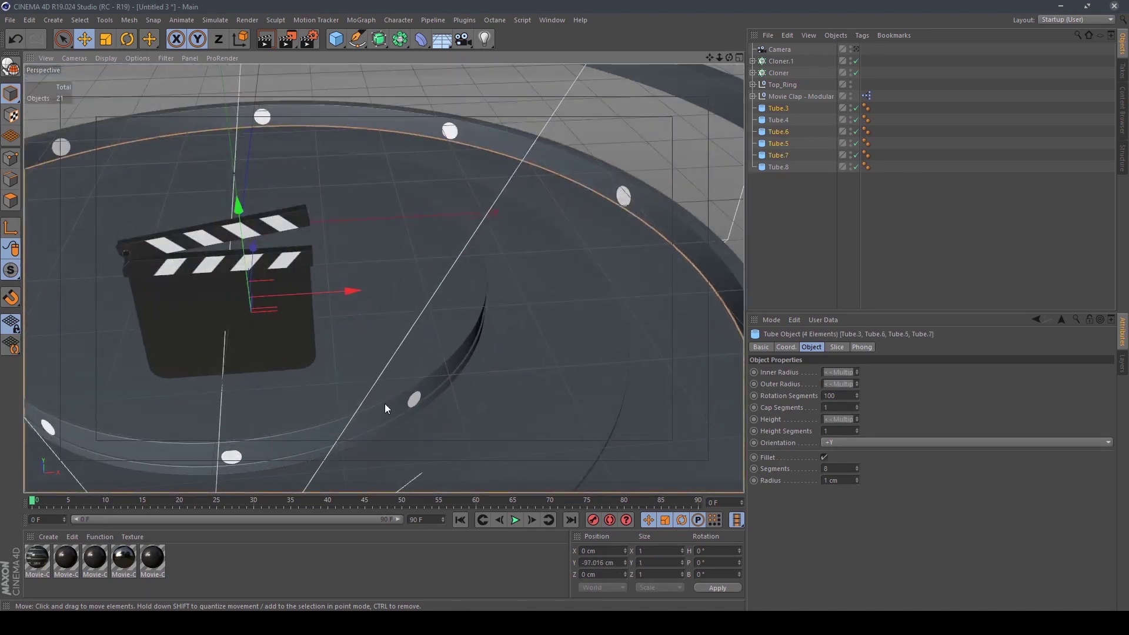
scroll(386, 414, "up", 3)
mouse_move(389, 415)
left_mouse_down("alt")
mouse_move(372, 381)
mouse_move(383, 418)
left_mouse_up("alt")
left_click(414, 439)
middle_click_drag(588, 325, 662, 319, "alt")
left_click(421, 348, "shift")
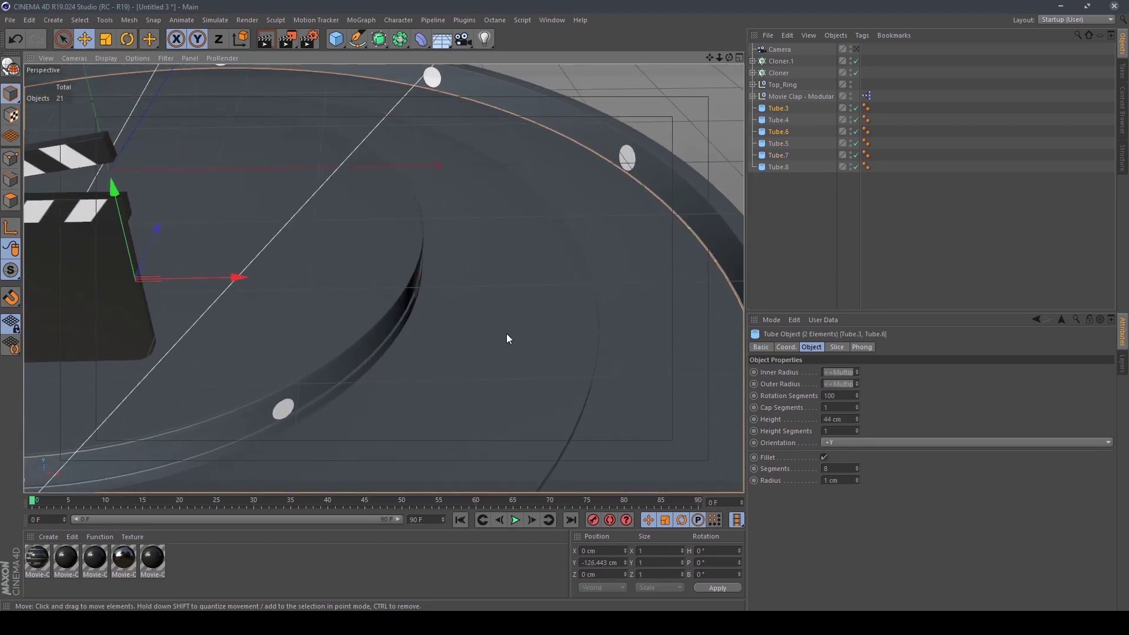
left_click(346, 291, "shift")
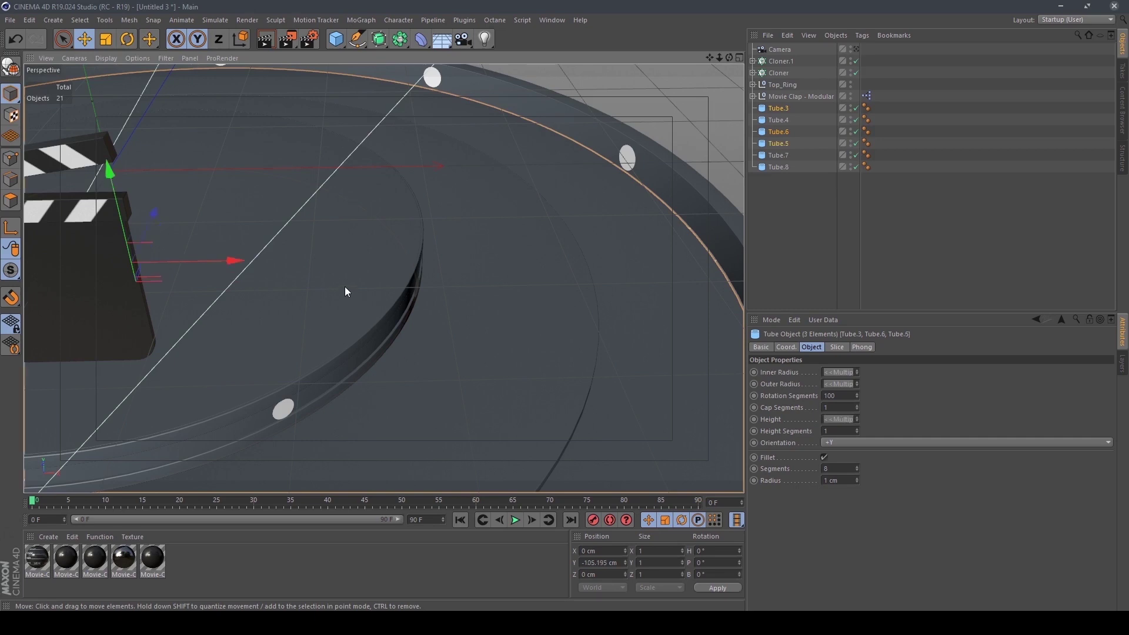
left_click_drag(326, 343, 330, 369, "alt")
left_click(329, 369, "shift")
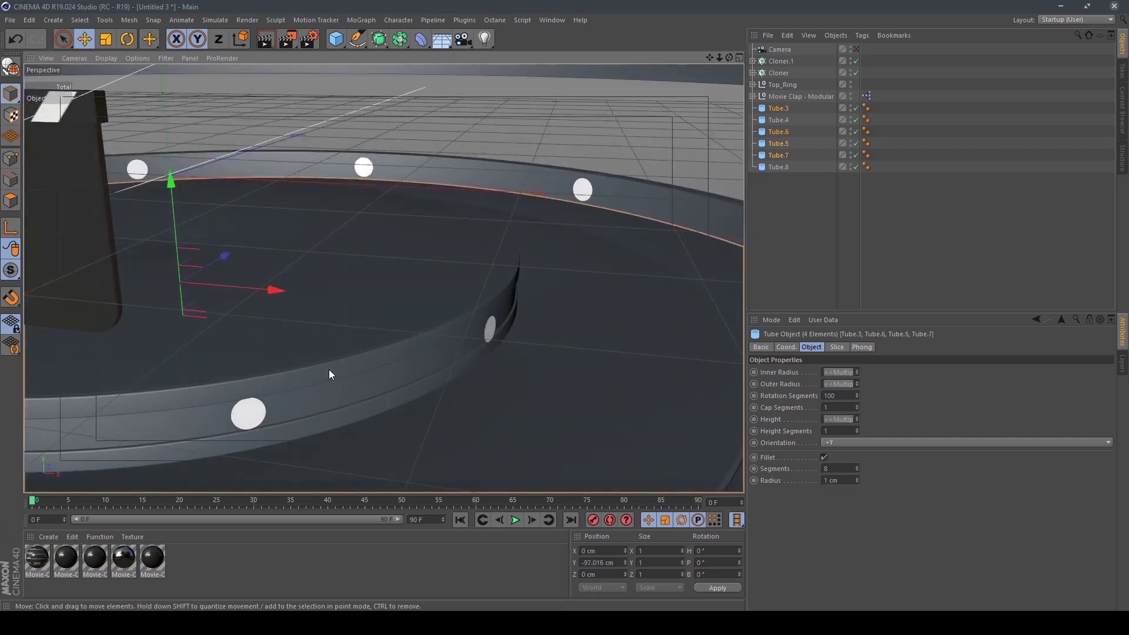
left_click(359, 410, "shift")
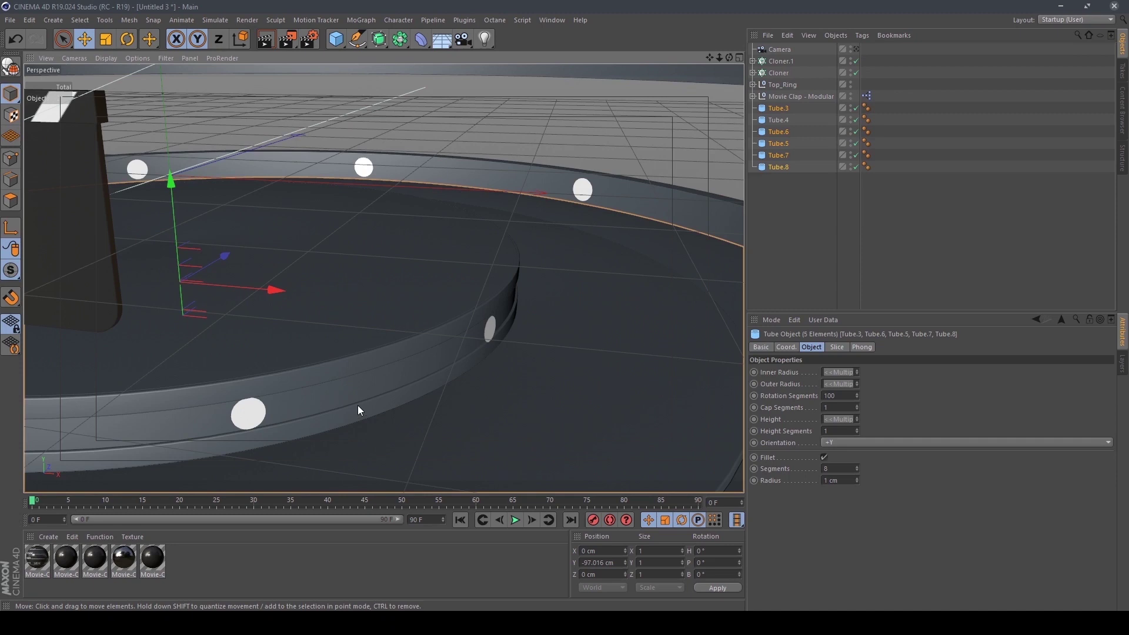
Select Tube.3 through Tube.8 in the Object Manager and group them under a null named Base
left_click(777, 121, "shift")
left_click(782, 181)
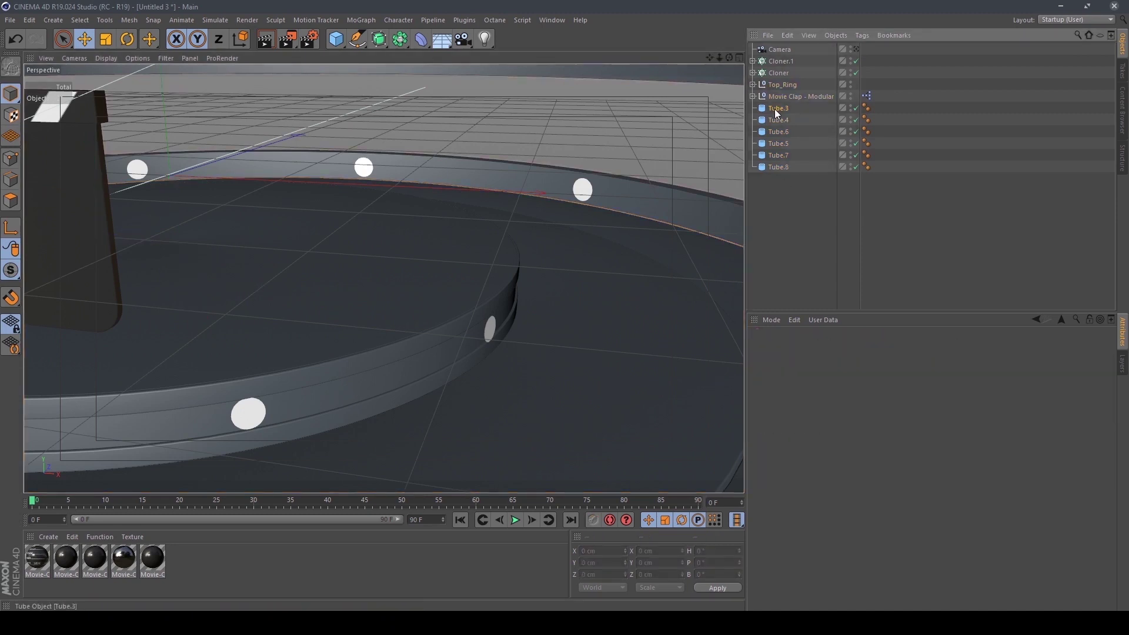
left_click(775, 108)
left_click(780, 168, "shift")
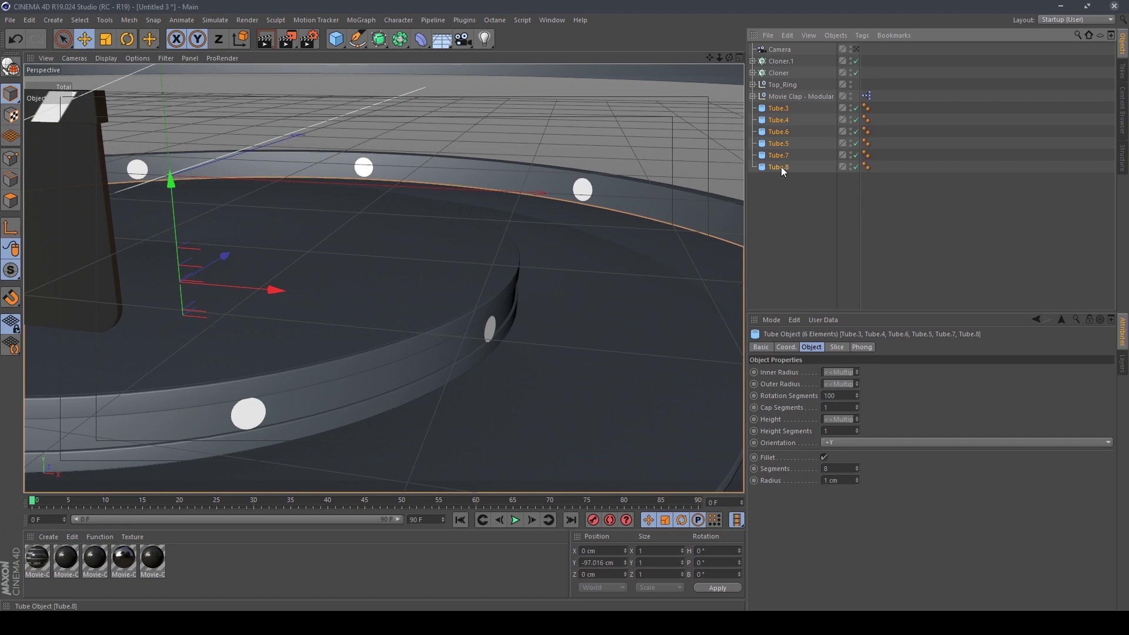
key("alt+g")
double_click(775, 108)
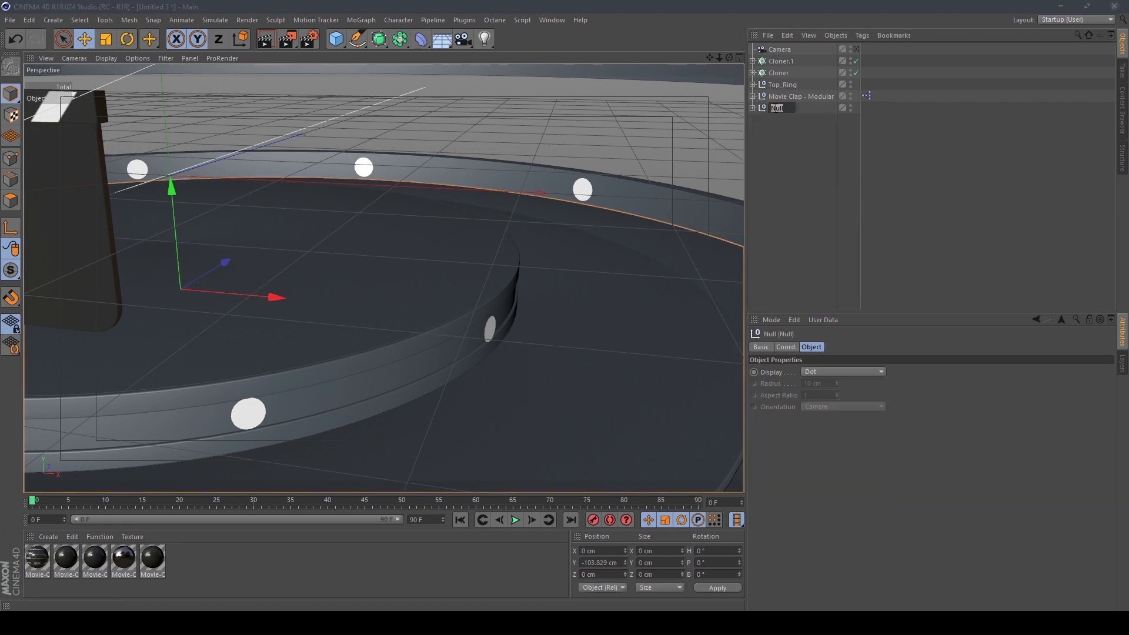
type("Base")
key("Return")
Rename the Cloner object to Outer_Light
left_click(779, 73)
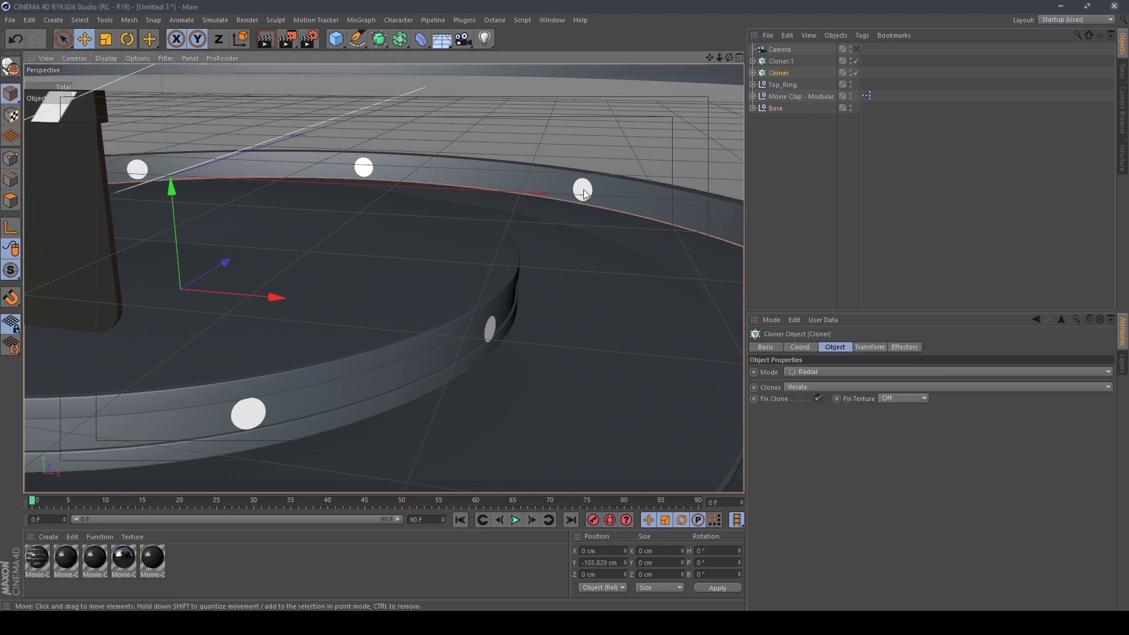
double_click(780, 72)
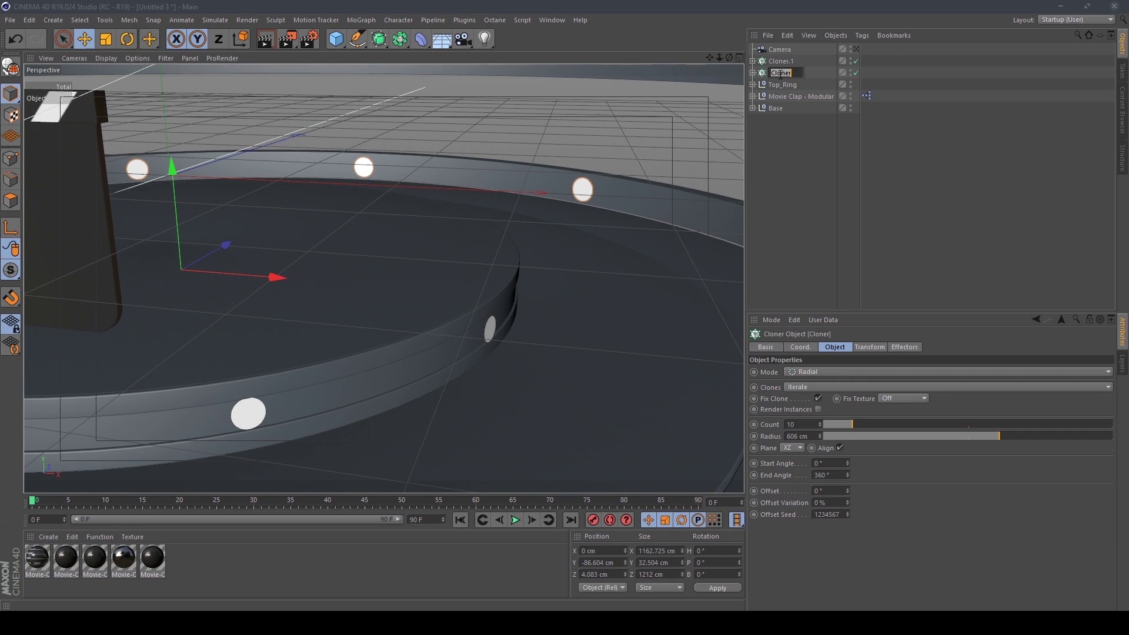
type("C")
type("uter")
type("_Light")
key("Return")
Rename the Top_Ring null to 'Inner lingt', then orbit toward the clapperboard
double_click(783, 84)
type("In")
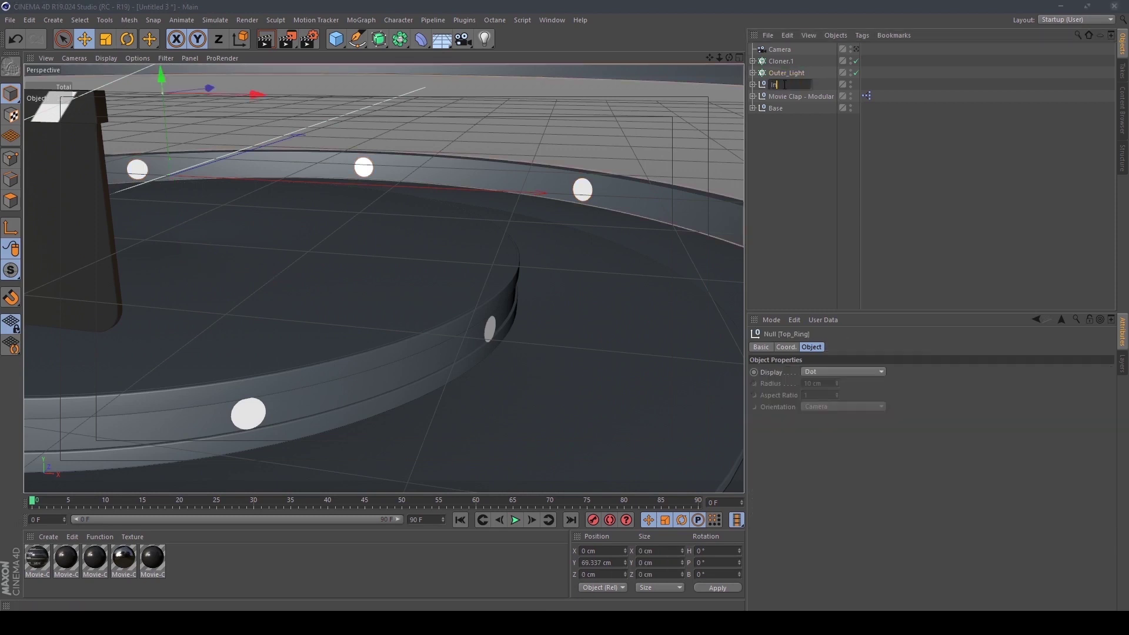
type("ner Iight")
key("Return")
scroll(388, 240, "down", 5)
mouse_move(277, 234)
left_mouse_down("alt")
mouse_move(302, 263)
mouse_move(265, 237)
left_mouse_up("alt")
middle_click_drag(265, 236, 380, 318, "alt")
scroll(353, 333, "up", 6)
left_click_drag(344, 337, 251, 287, "alt")
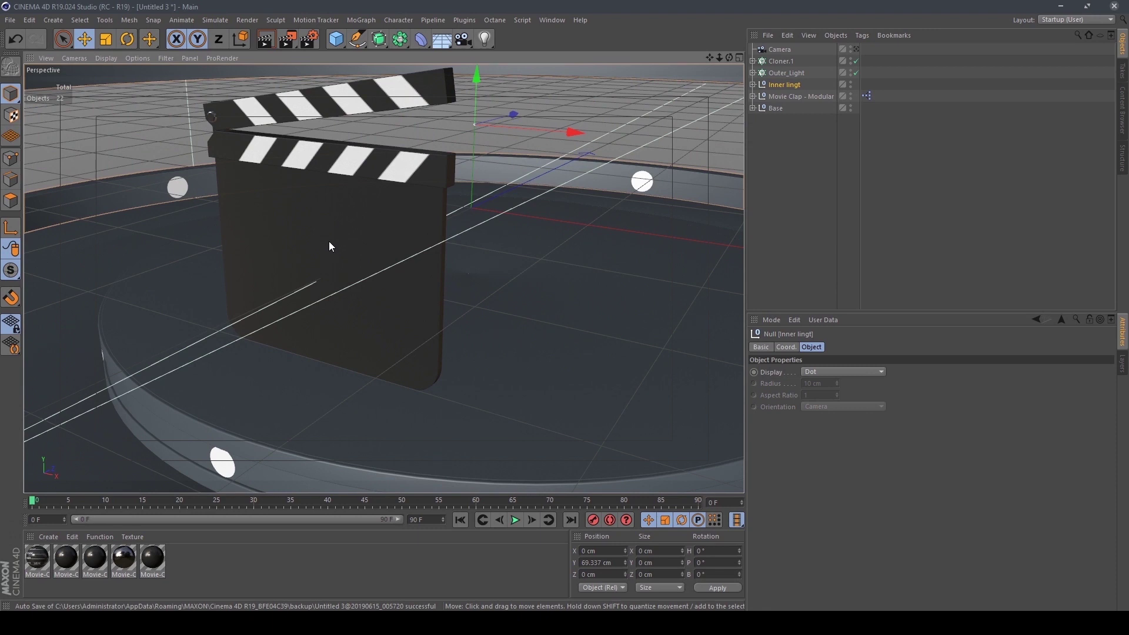
Add a MoGraph MoText object and replace its placeholder with 'Move timw'
left_click(361, 19)
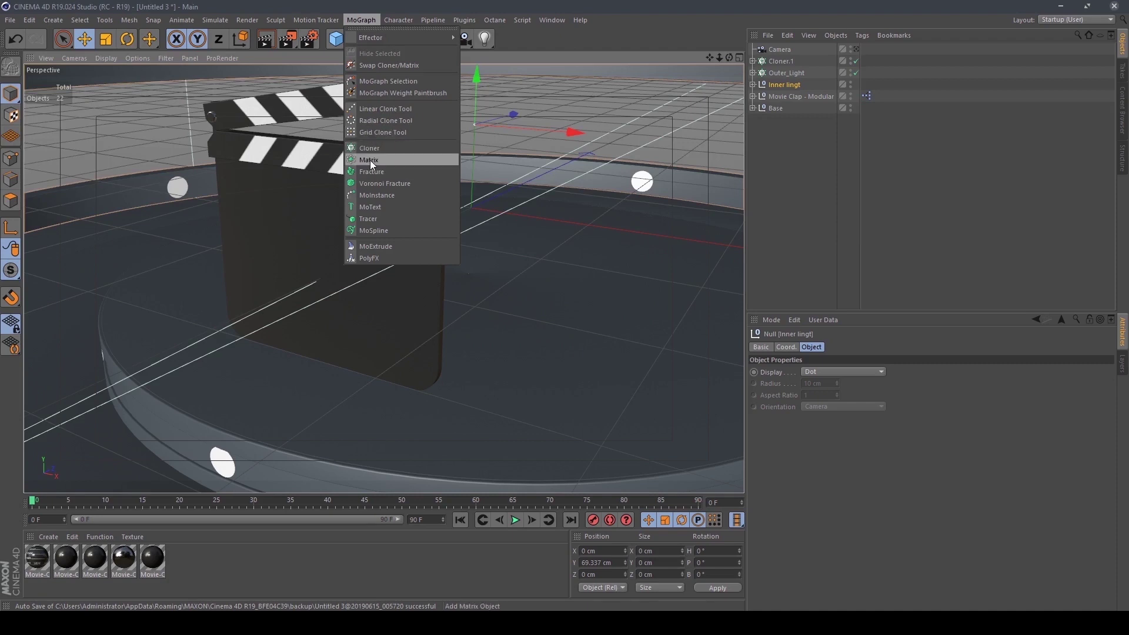
left_click(376, 203)
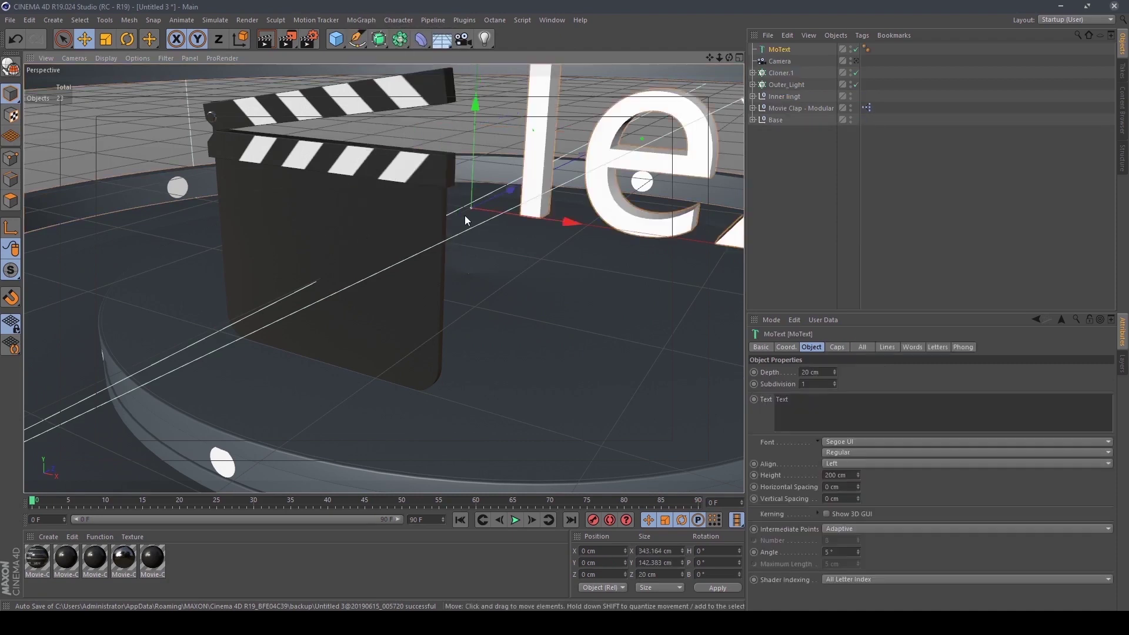
scroll(434, 227, "up", 3)
left_click_drag(801, 400, 718, 401)
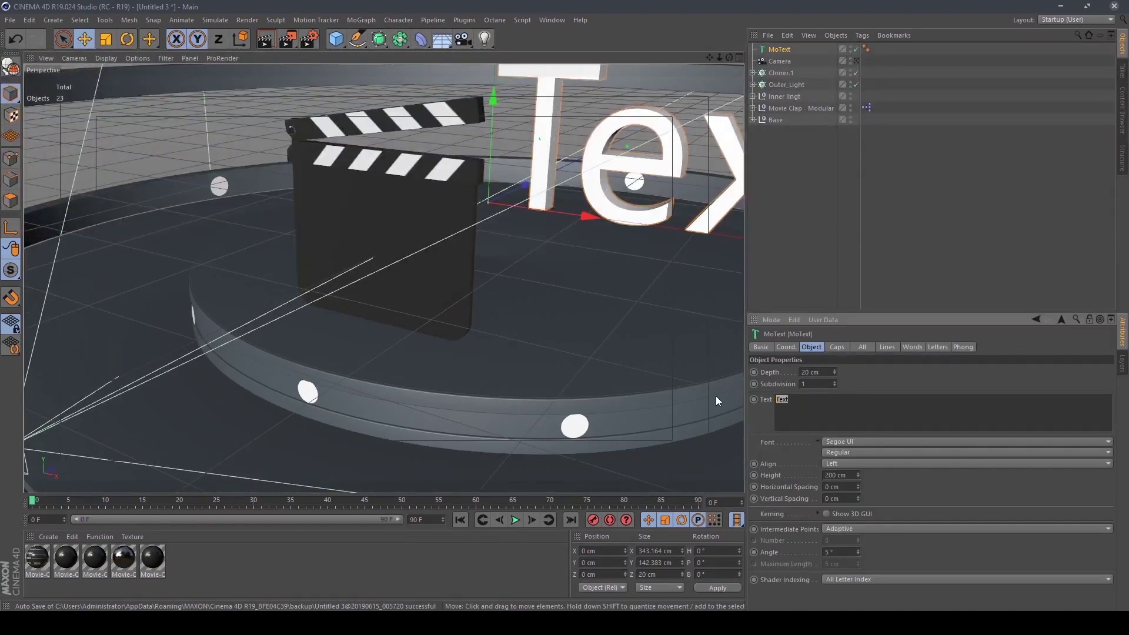
type("Move timw")
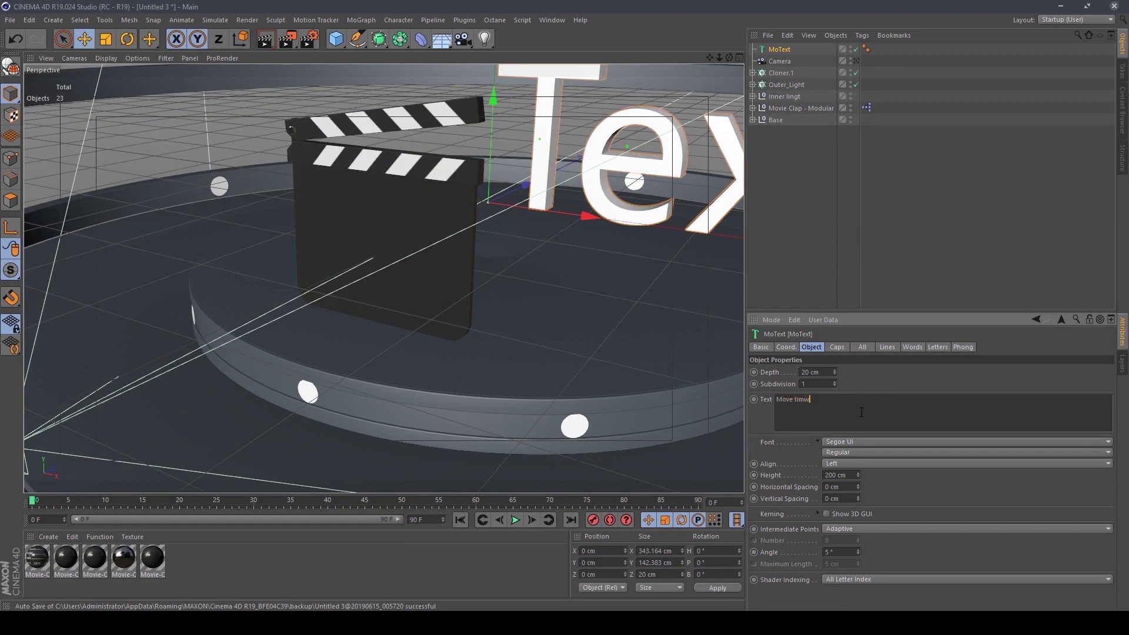
left_click(830, 244)
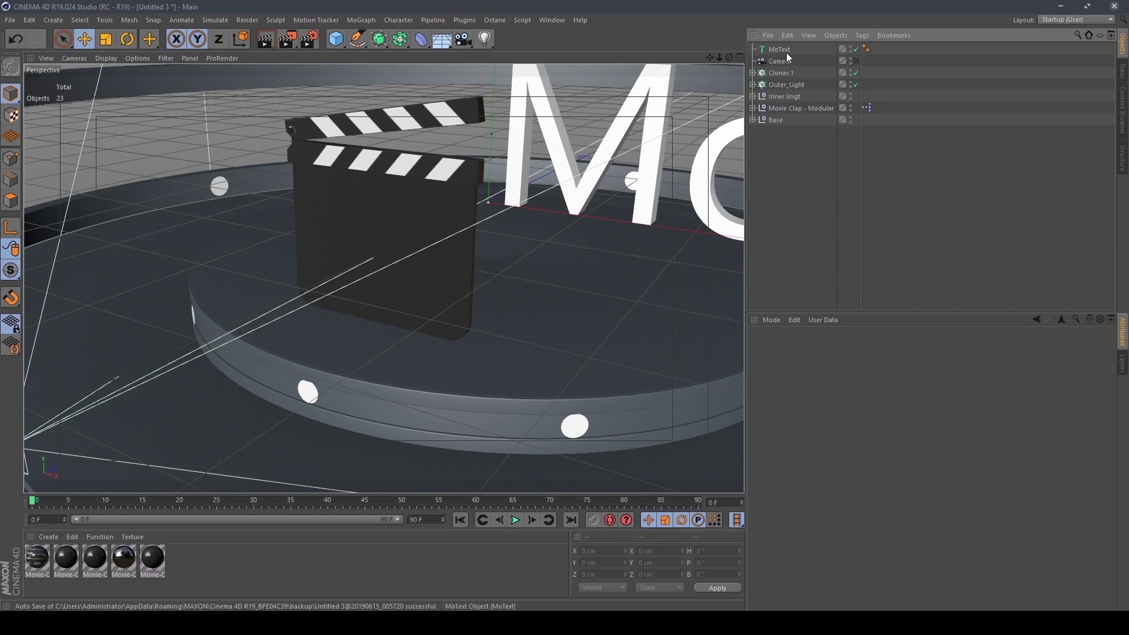
Bring the MoText forward toward the camera and select the misspelled 'timw'
left_click(780, 49)
left_click_drag(526, 184, 347, 268)
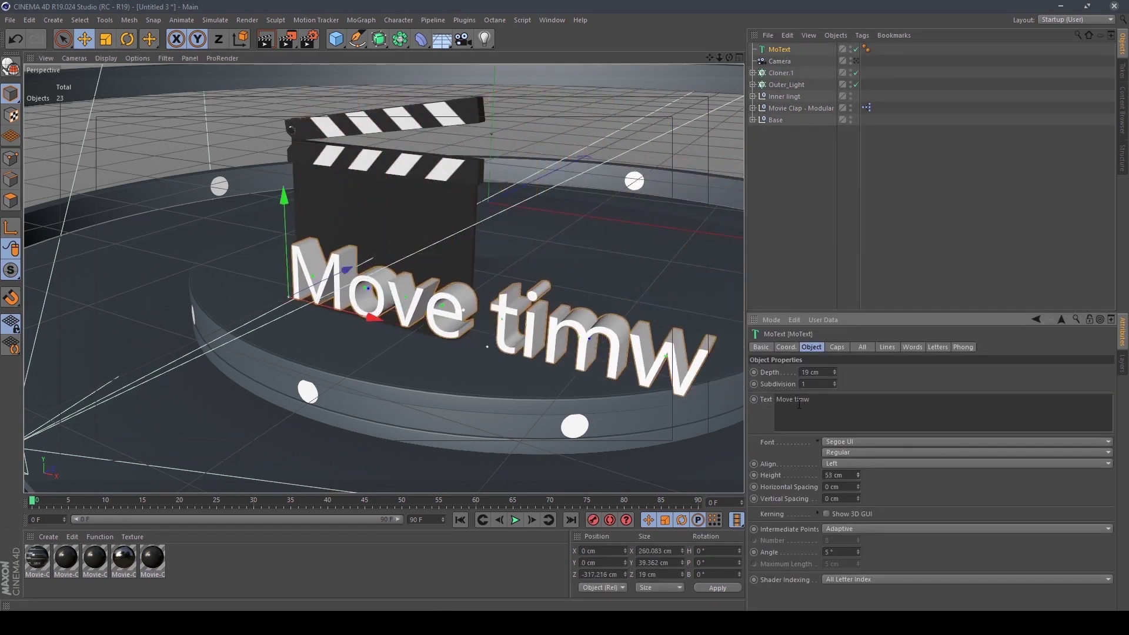
double_click(800, 399)
Cut the MoText down to just 'Move' and position it in the front view
type("Time")
left_click_drag(795, 401, 850, 408)
key("BackSpace")
left_click_drag(284, 197, 285, 145)
left_click_drag(338, 212, 365, 199)
middle_click(376, 203)
middle_click(558, 365)
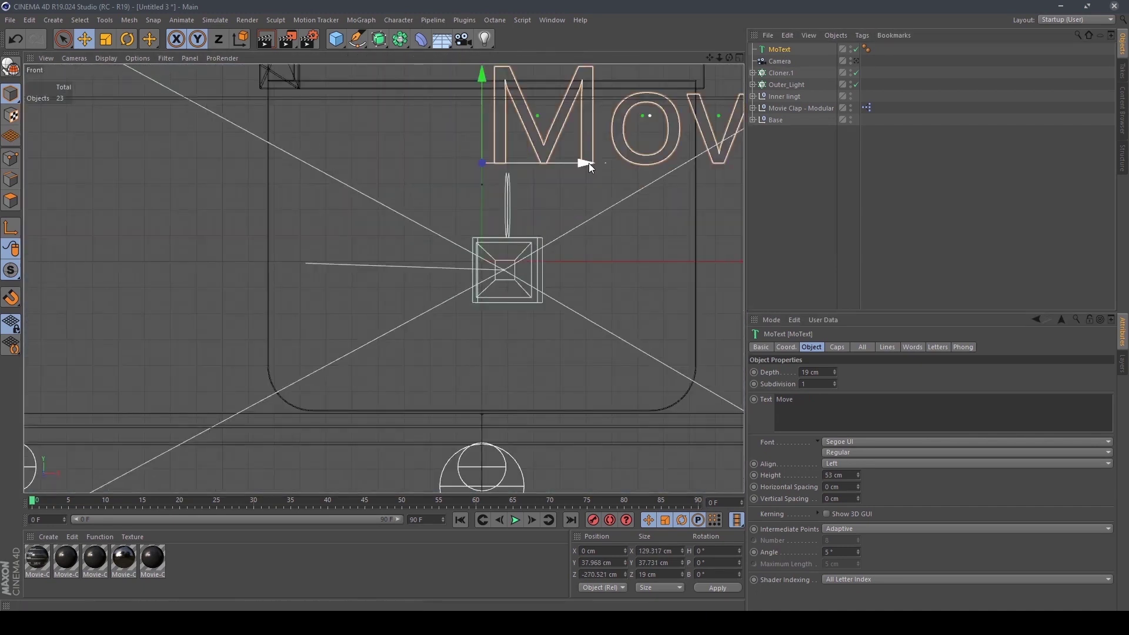
left_click_drag(589, 163, 428, 163)
left_click_drag(321, 77, 320, 114)
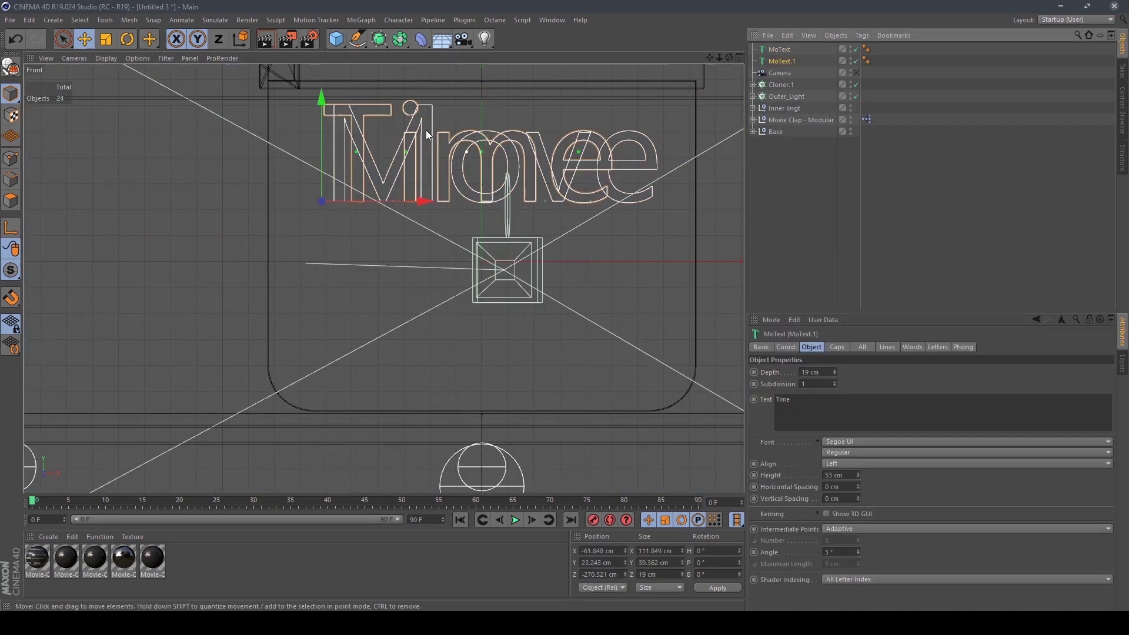
Duplicate the text as a smaller 'Time' line below Move
left_click_drag(426, 130, 439, 330)
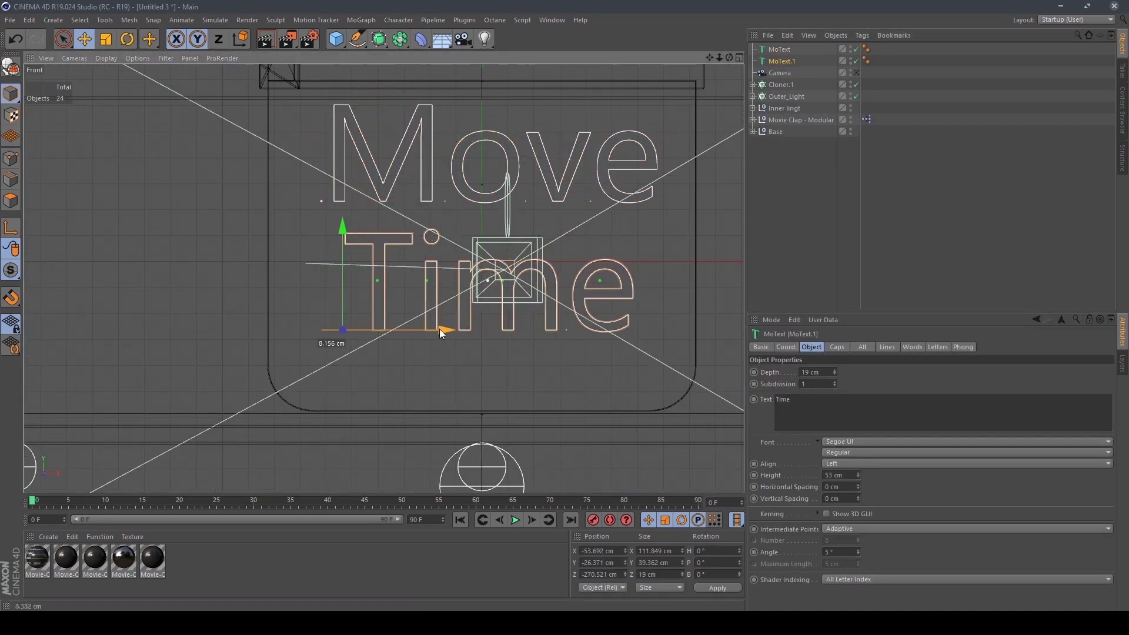
left_click_drag(858, 475, 858, 480)
left_click_drag(328, 228, 328, 238)
Move both Move and Time texts together onto the clapperboard face
left_click(779, 50, "ctrl")
left_click_drag(426, 270, 413, 271)
left_click_drag(308, 171, 309, 179)
left_click_drag(401, 274, 403, 273)
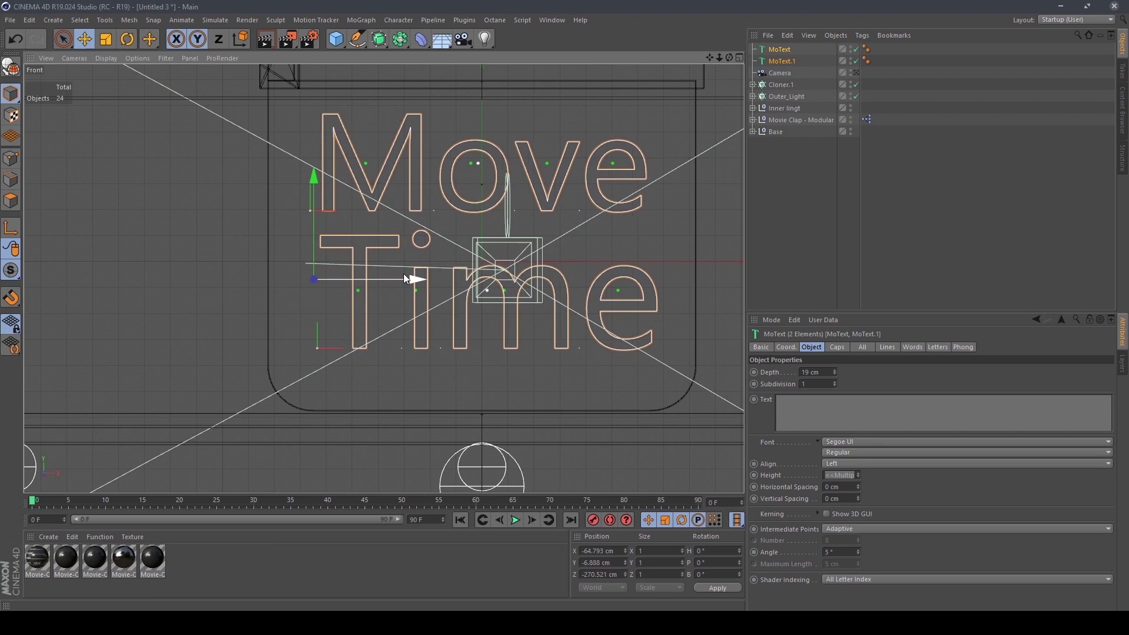
middle_click(403, 273)
middle_click(294, 194)
scroll(823, 374, "down", 4)
left_click_drag(312, 247, 355, 229)
scroll(376, 234, "up", 5)
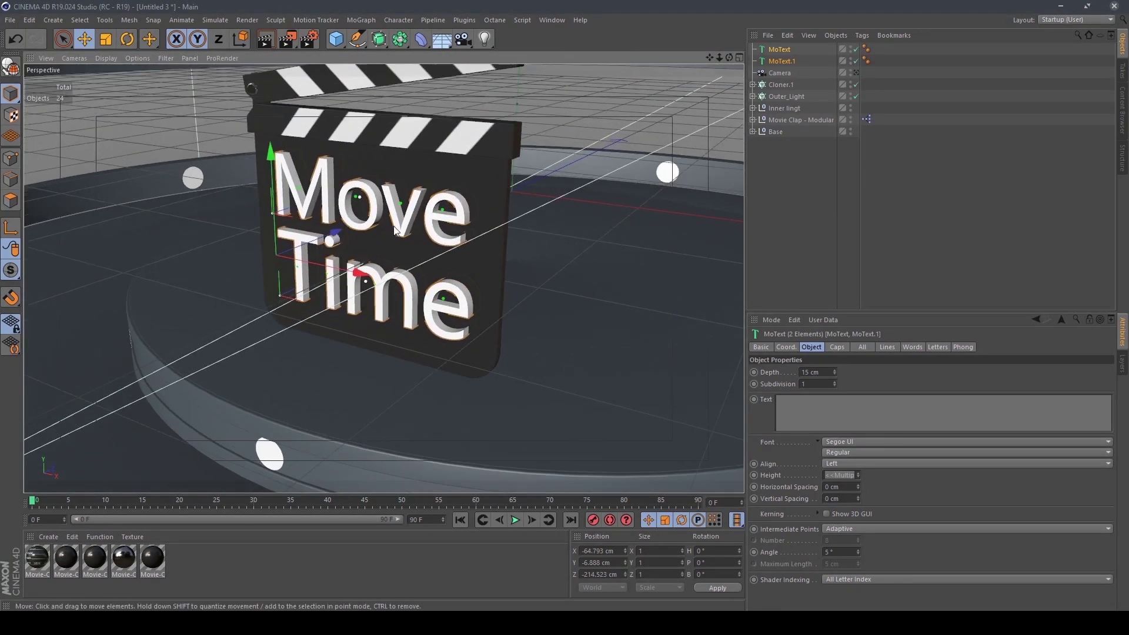
Set both the start and end caps of the text to Fillet Cap
left_click(838, 348)
left_click(870, 371)
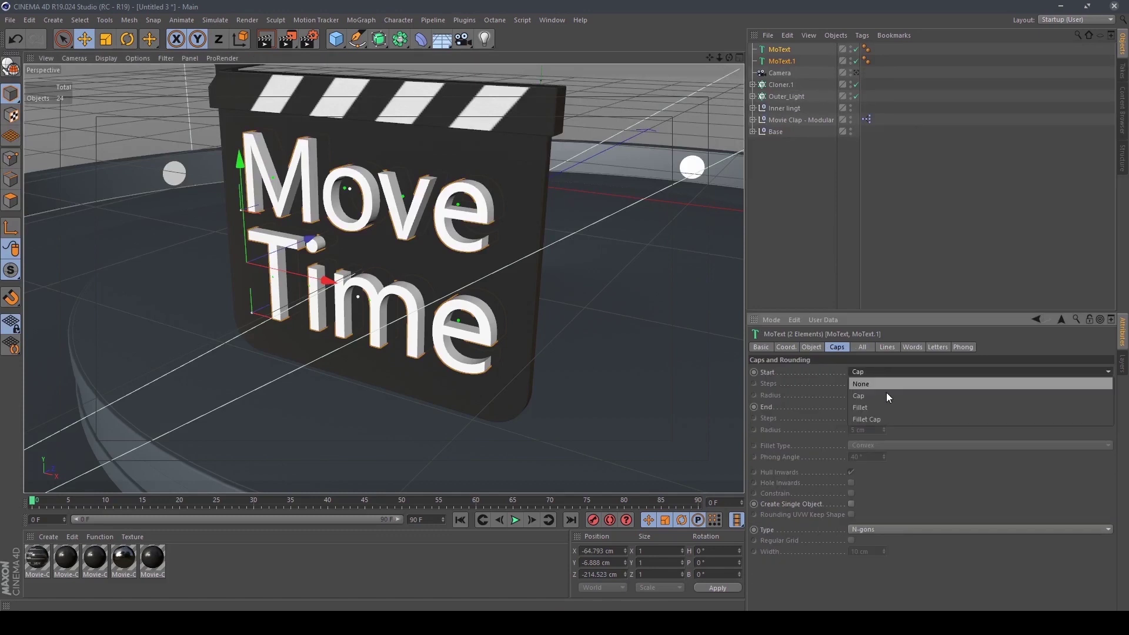
left_click(885, 419)
left_click(887, 404)
left_click(884, 454)
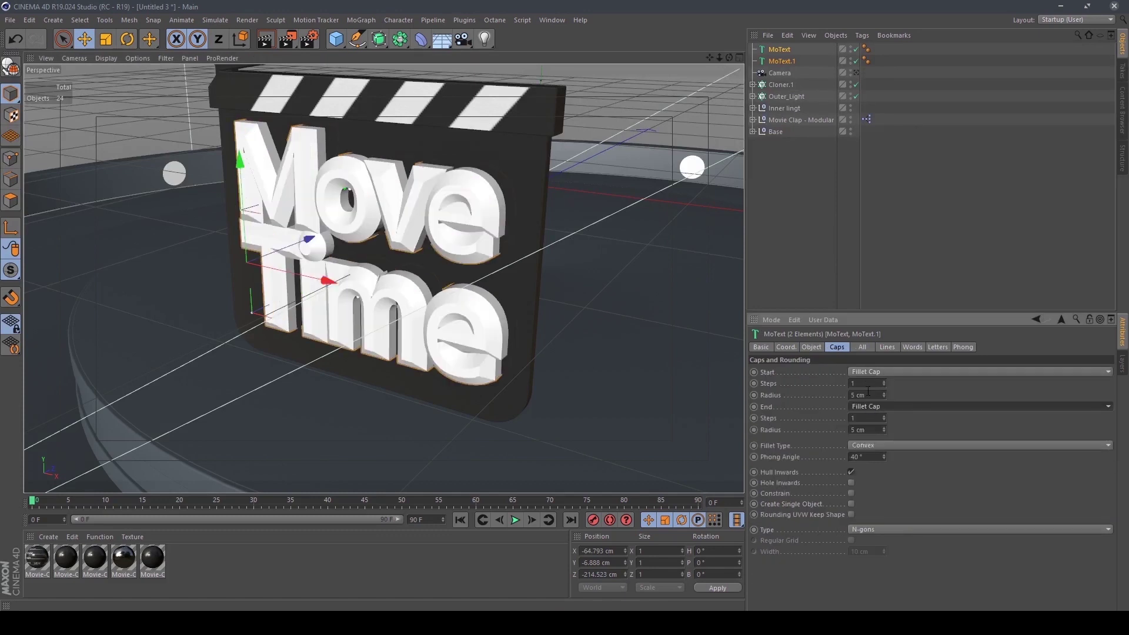
Give front and back fillets 5 steps and a 2 cm radius
left_click(865, 384)
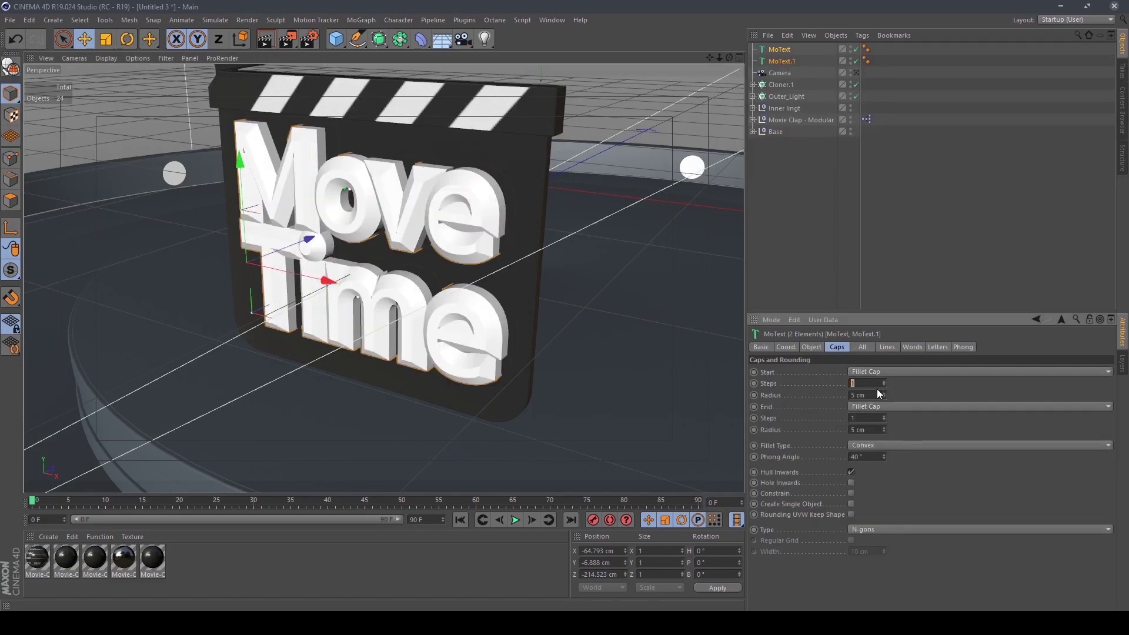
type("5")
key("Tab")
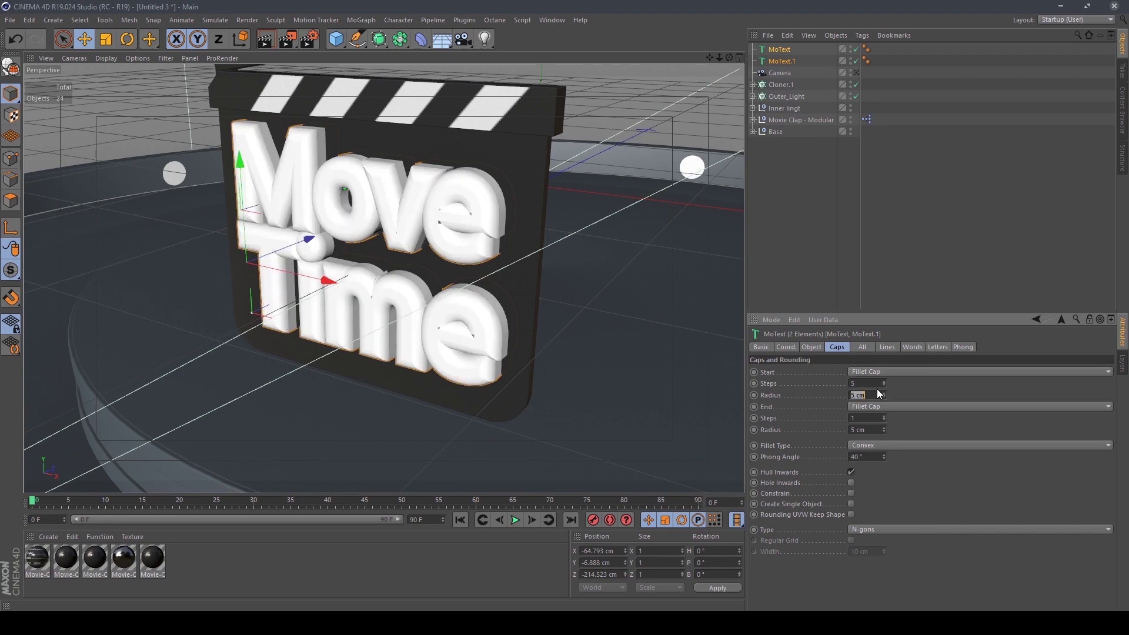
type("2")
key("Tab")
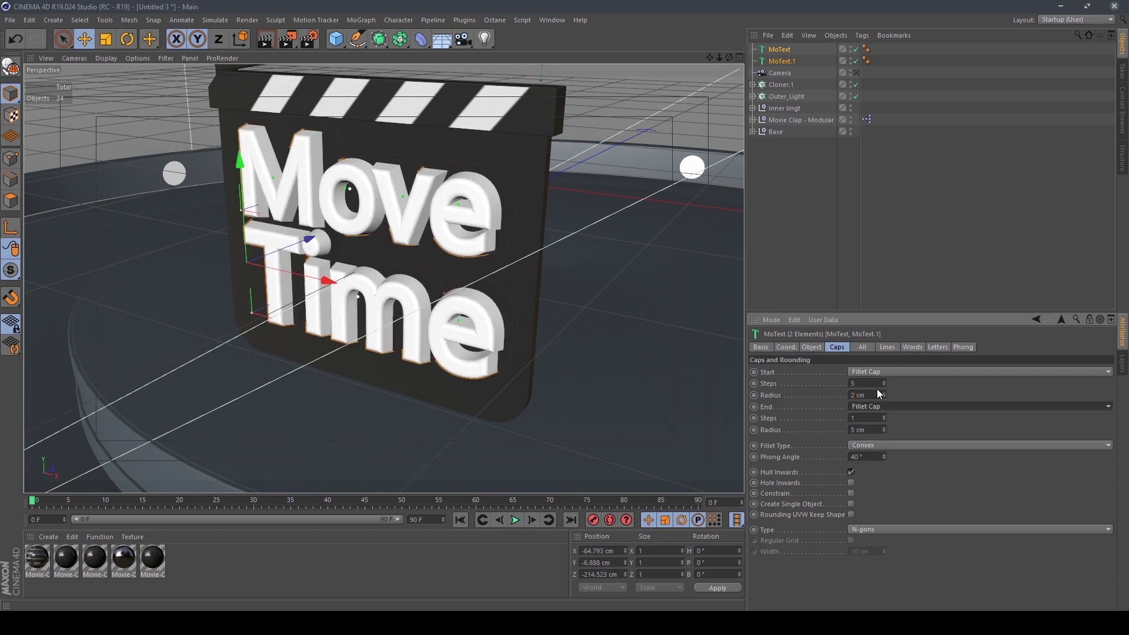
key("Tab")
type("5")
key("Tab")
type("2")
key("Tab")
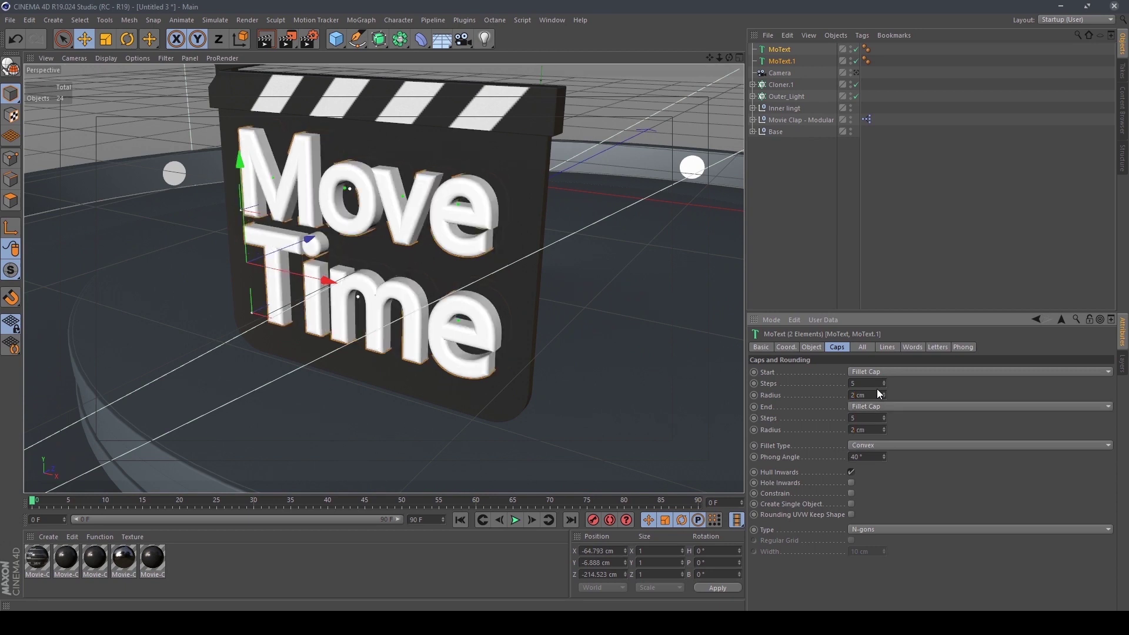
Reduce the front and back fillet radius to 1 cm
scroll(479, 219, "up", 3)
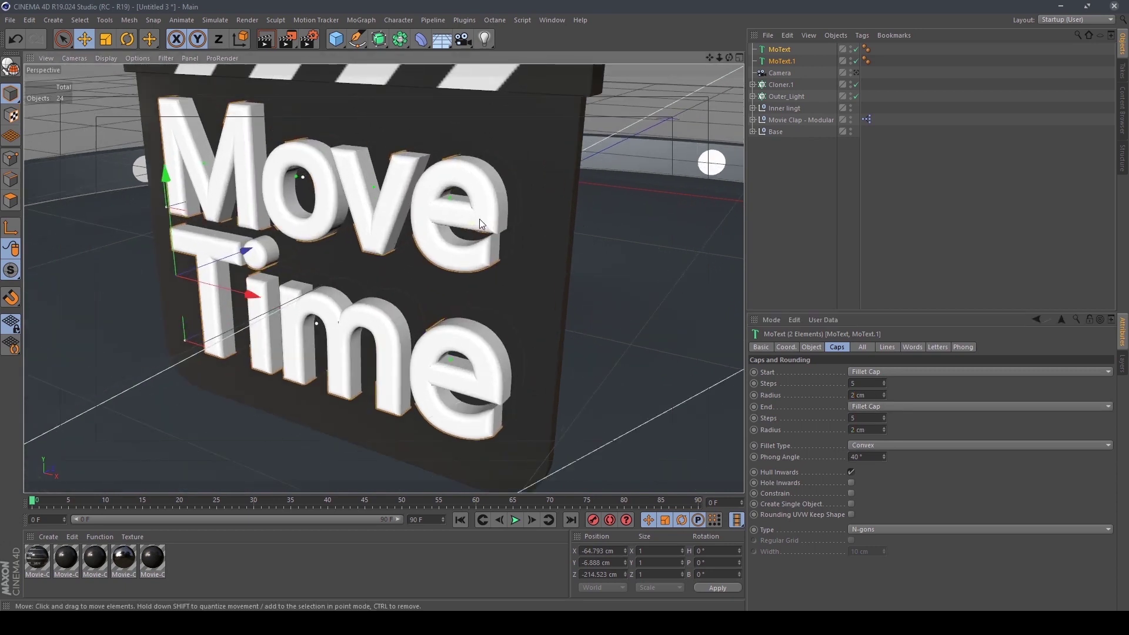
scroll(478, 219, "up", 2)
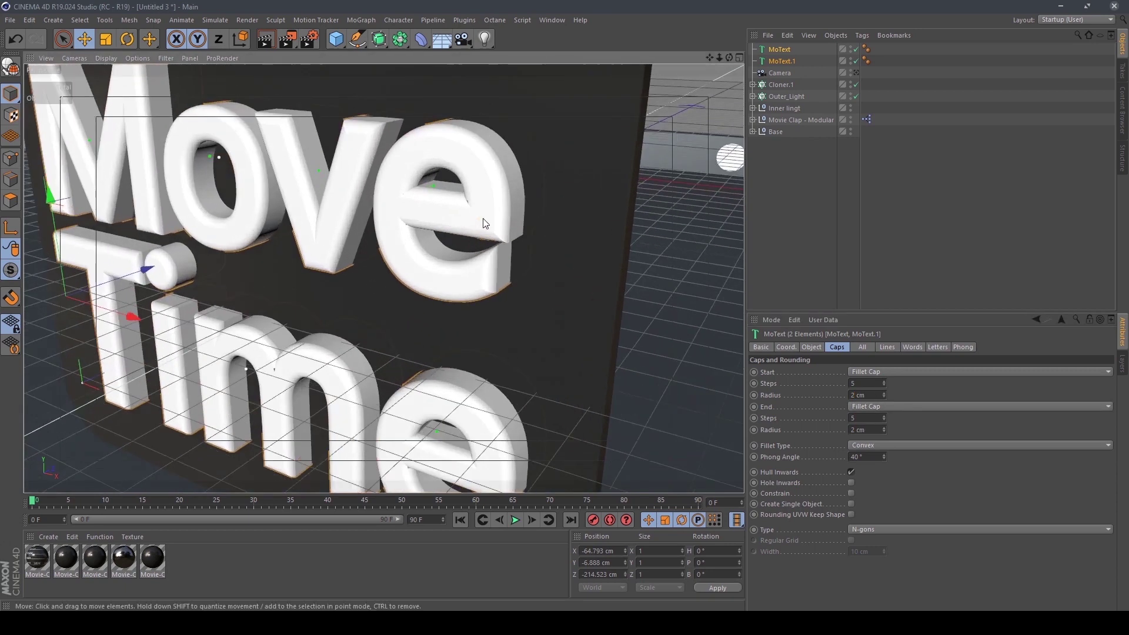
double_click(858, 395)
type("1")
key("Tab")
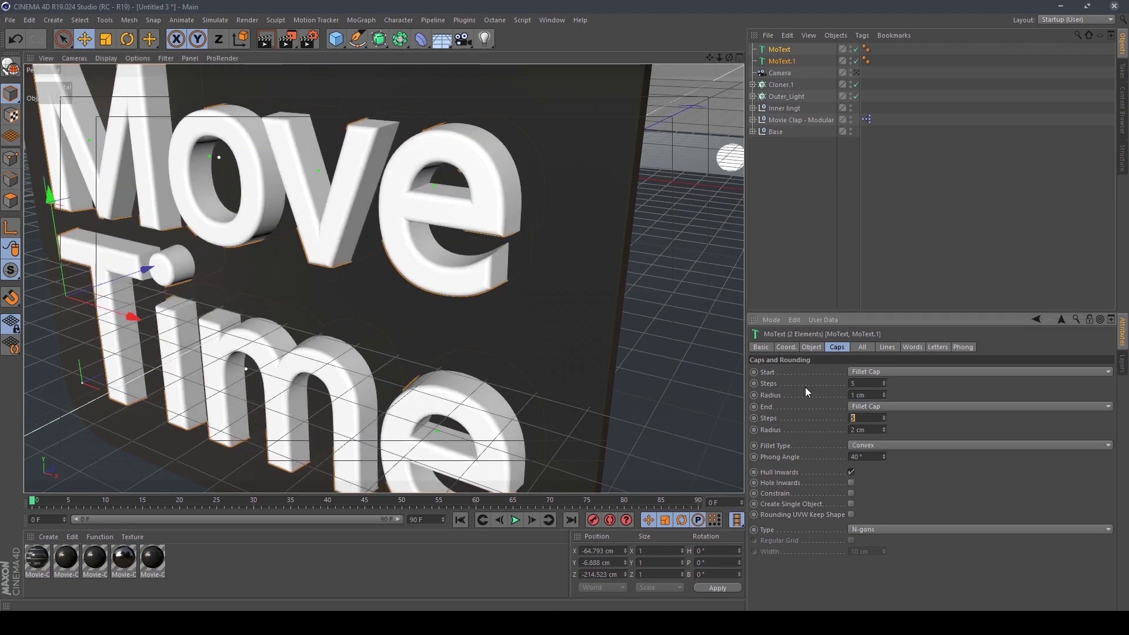
key("Tab")
key("Tab")
type("1")
key("Return")
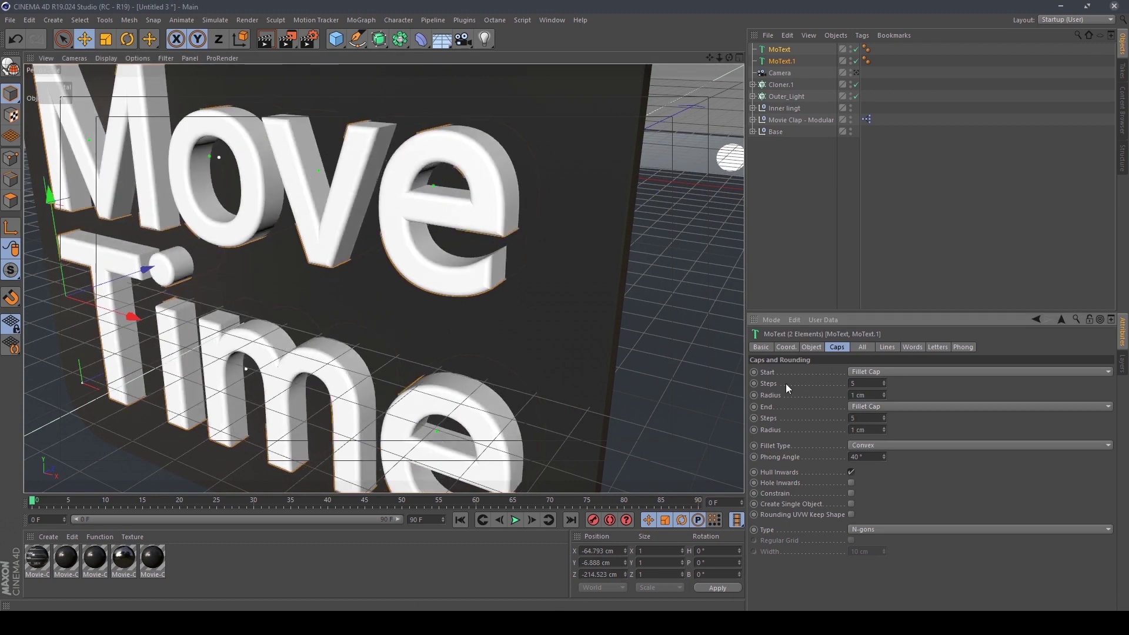
View the clapperboard through the scene camera, then bring up the reference video
scroll(386, 272, "down", 5)
left_click_drag(362, 283, 441, 268, "alt")
left_click(857, 72)
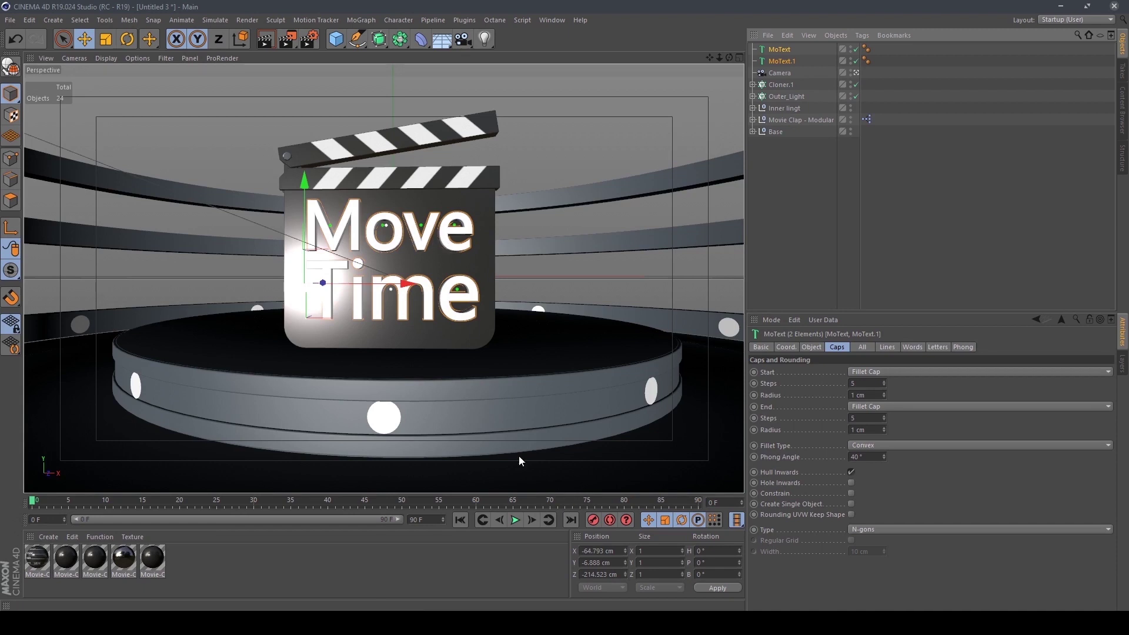
key("alt+Tab")
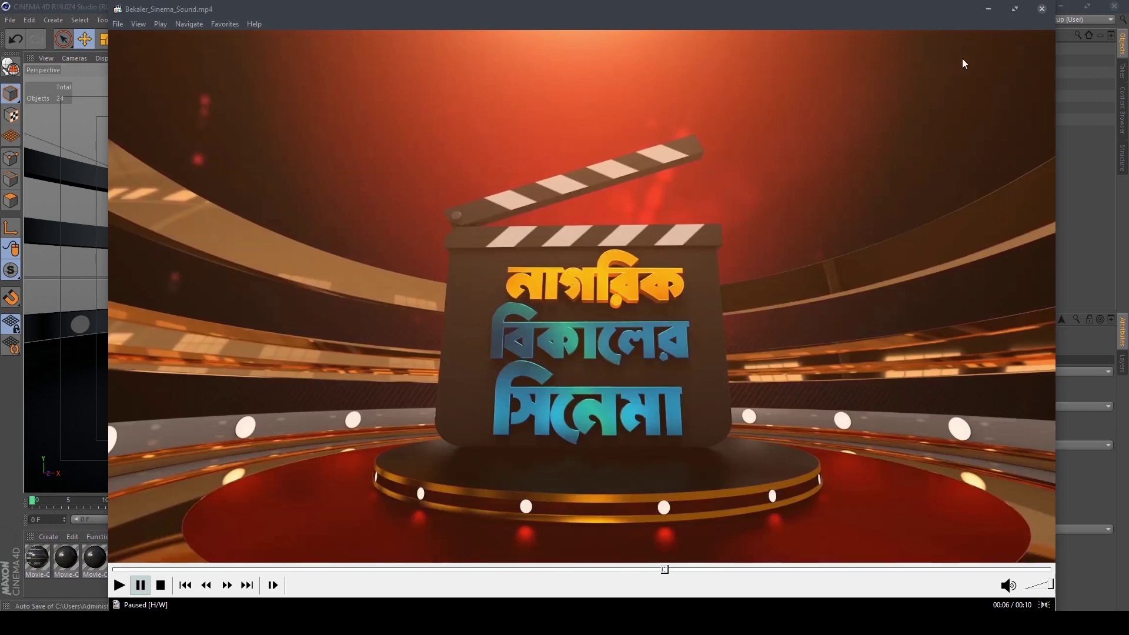
Close the reference video player and orbit slightly around the finished clapperboard
left_click(1041, 9)
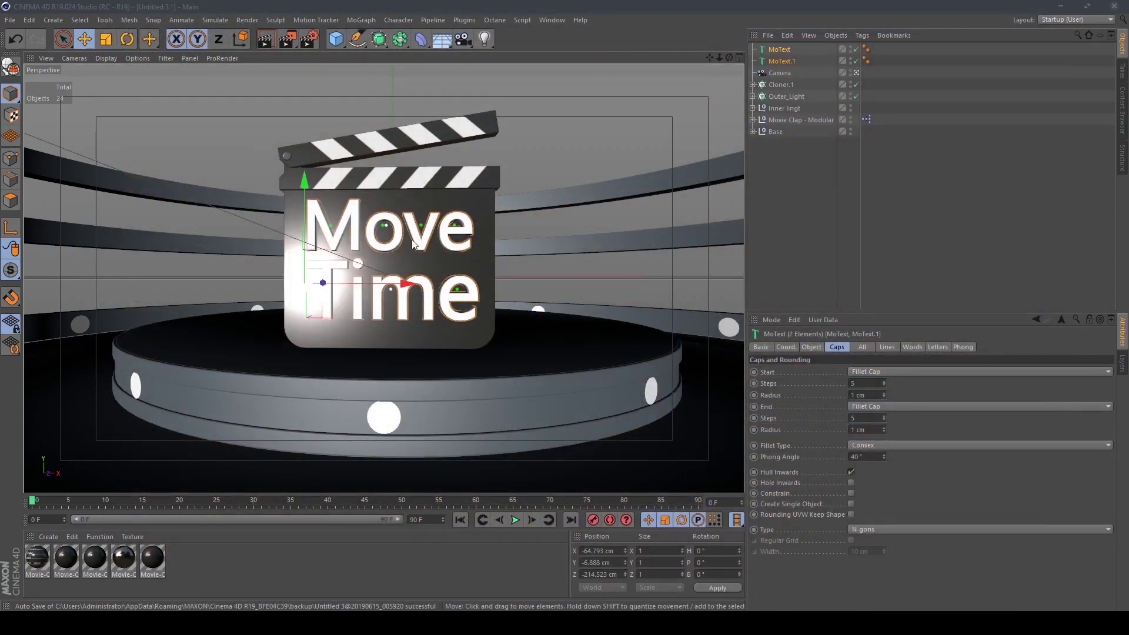
left_click_drag(380, 228, 416, 242, "alt")
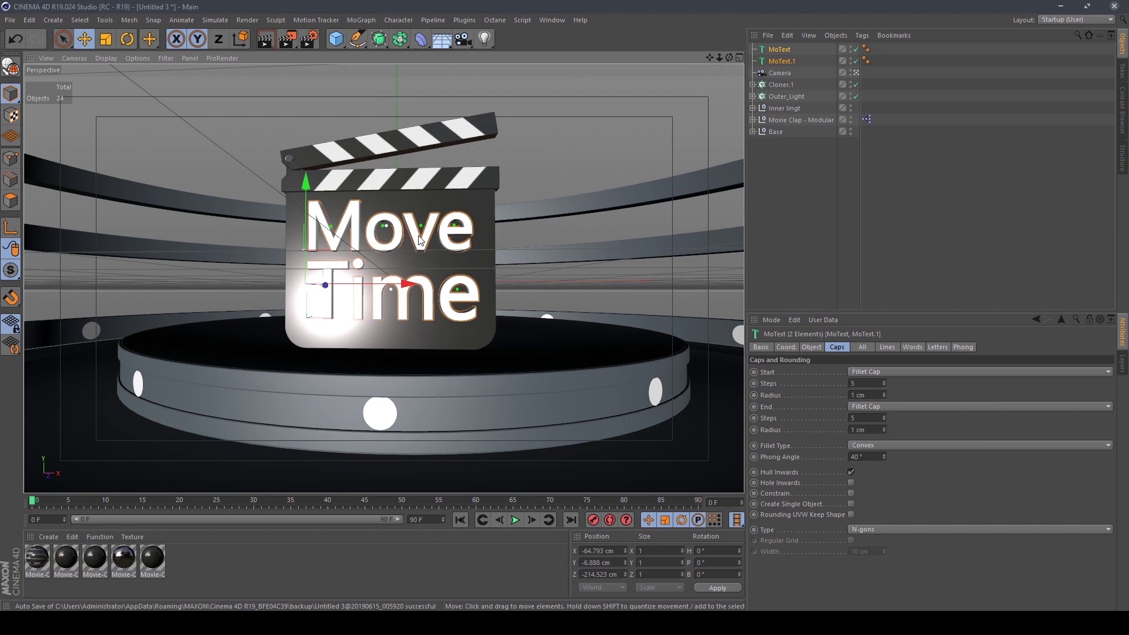